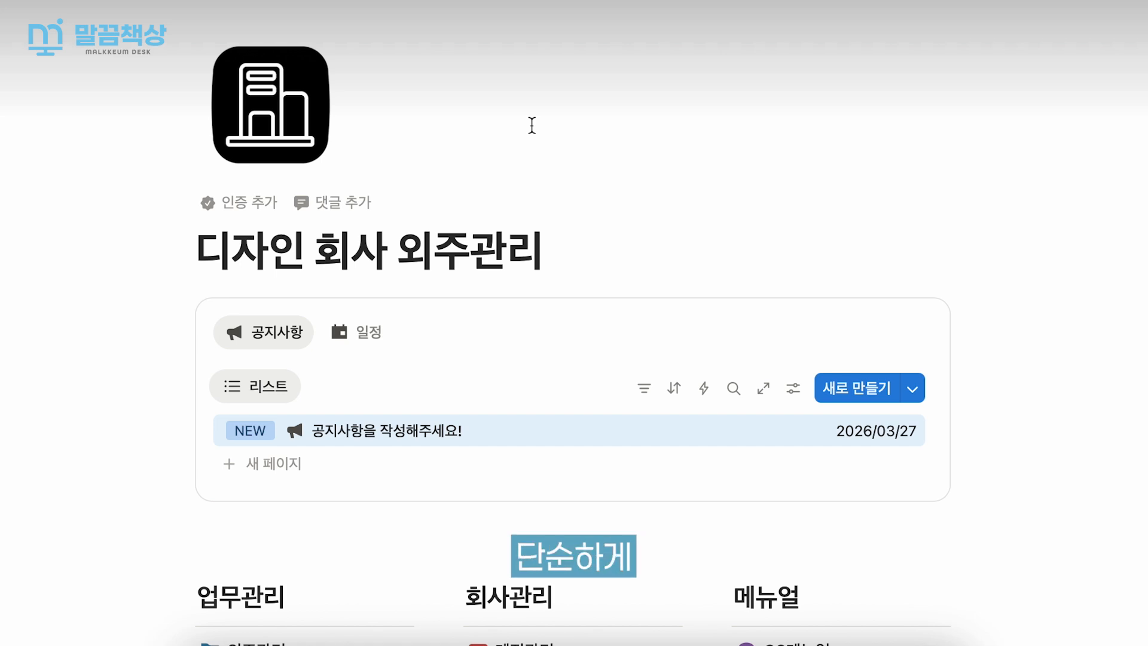
- Add a new notice titled "공지사항을 작성" to the dashboard's 공지사항 list and open its page
{"action": "scroll", "coordinate": [532, 125], "scroll_direction": "up", "scroll_amount": 3}
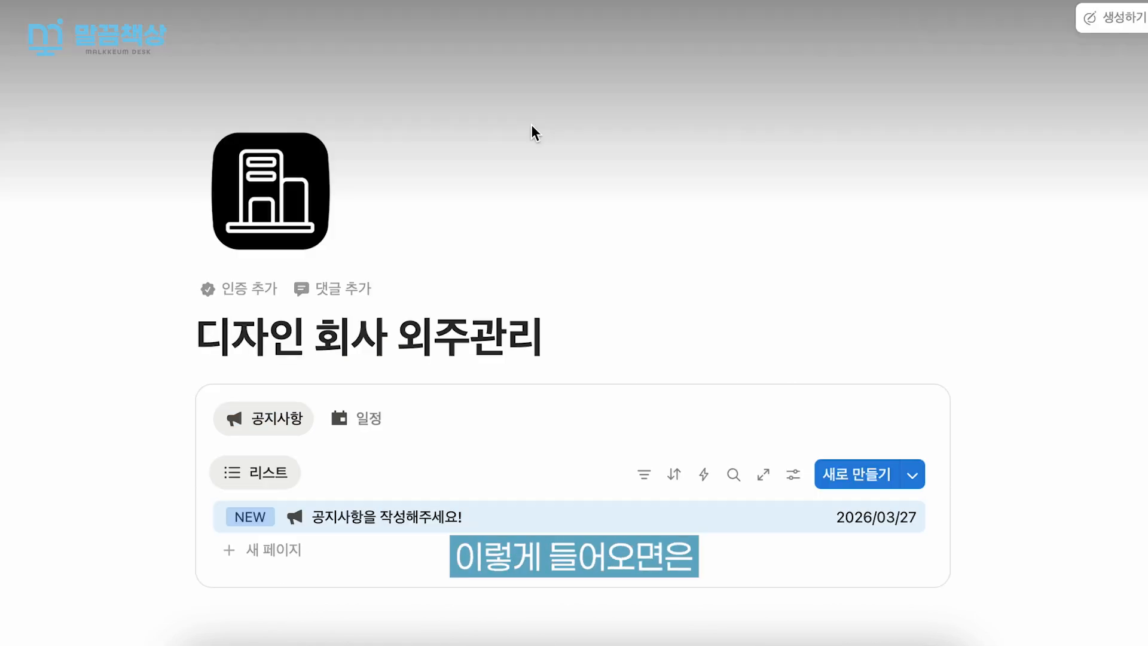
{"action": "scroll", "coordinate": [531, 126], "scroll_direction": "down", "scroll_amount": 6}
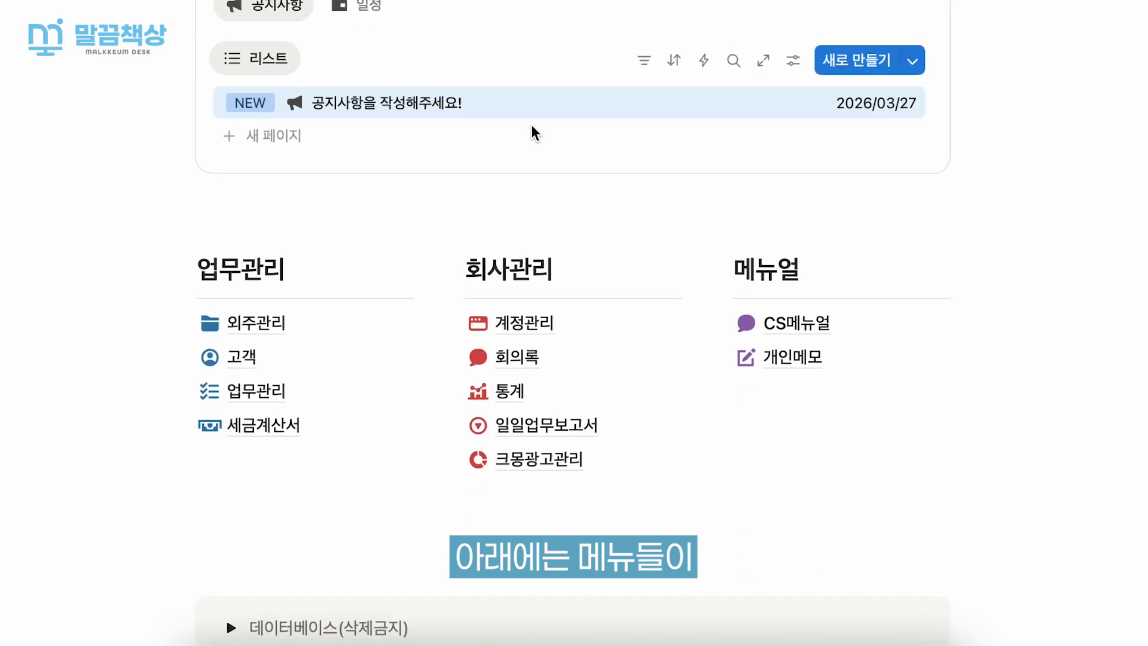
{"action": "scroll", "coordinate": [531, 124], "scroll_direction": "up", "scroll_amount": 2}
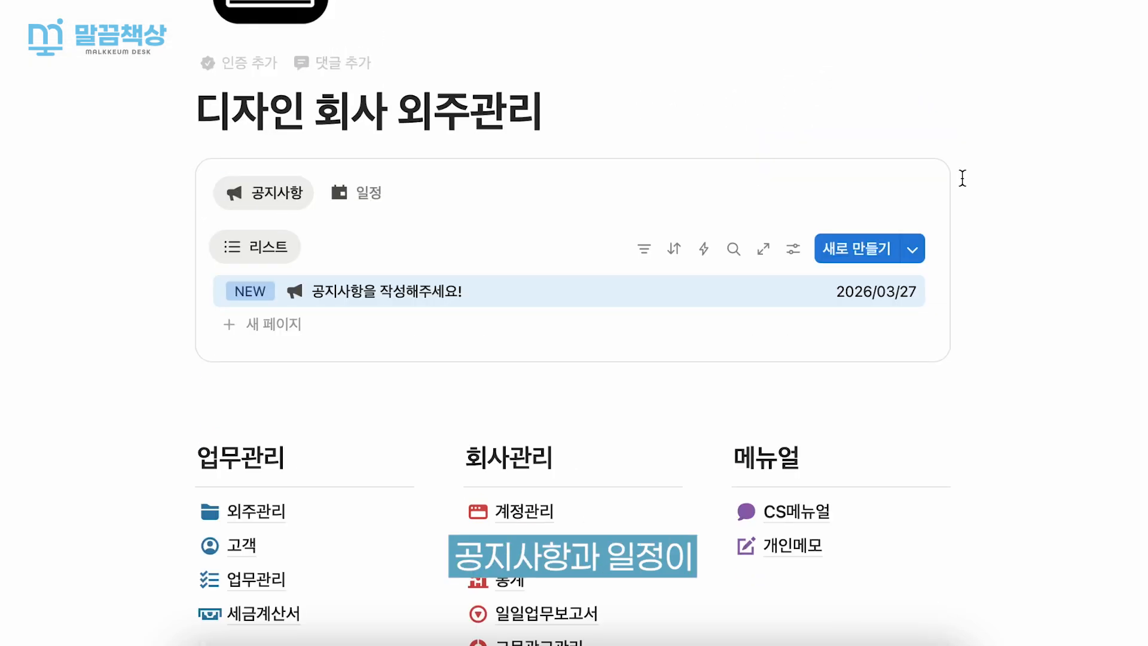
{"action": "left_click", "coordinate": [352, 201]}
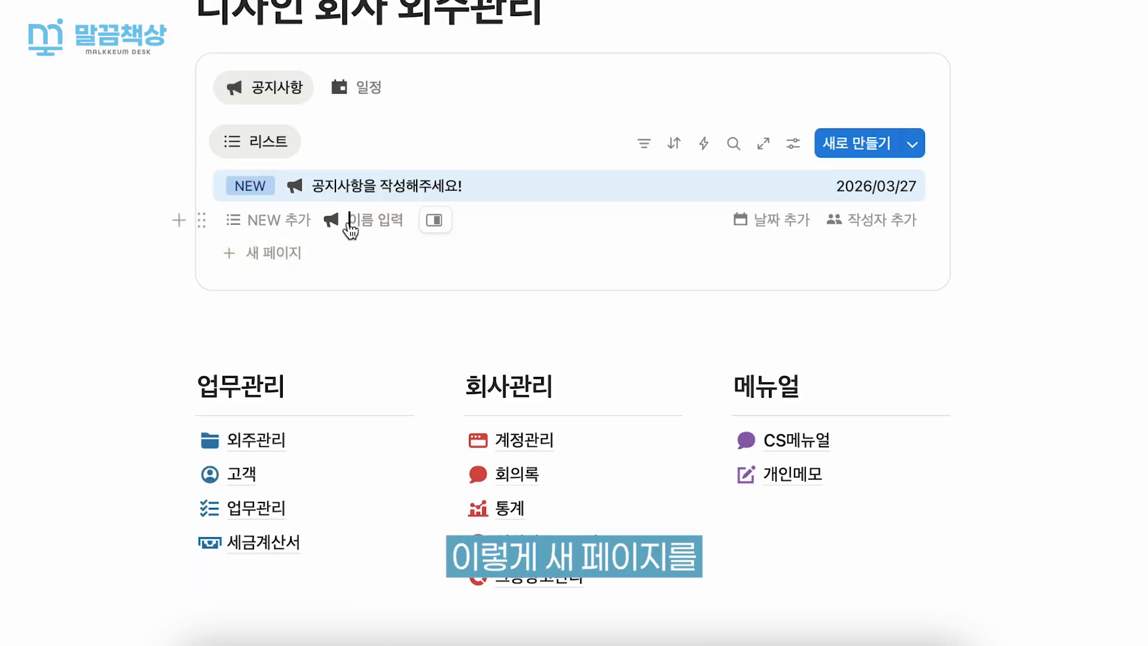
{"action": "type", "text": "공"}
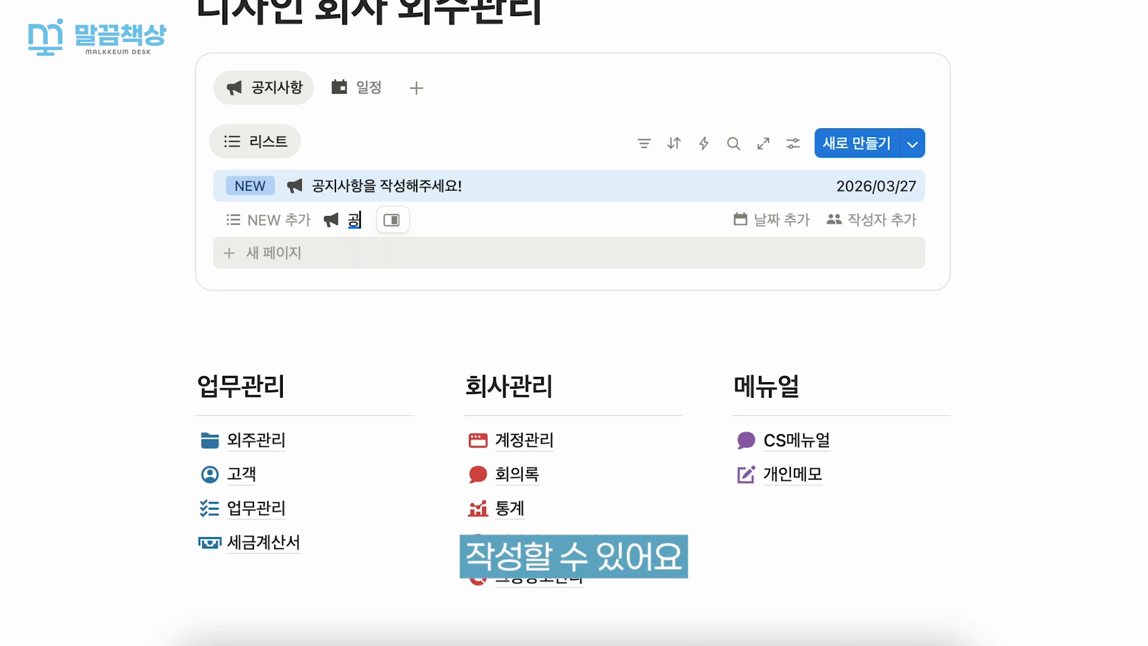
{"action": "type", "text": "지샇항을 작성"}
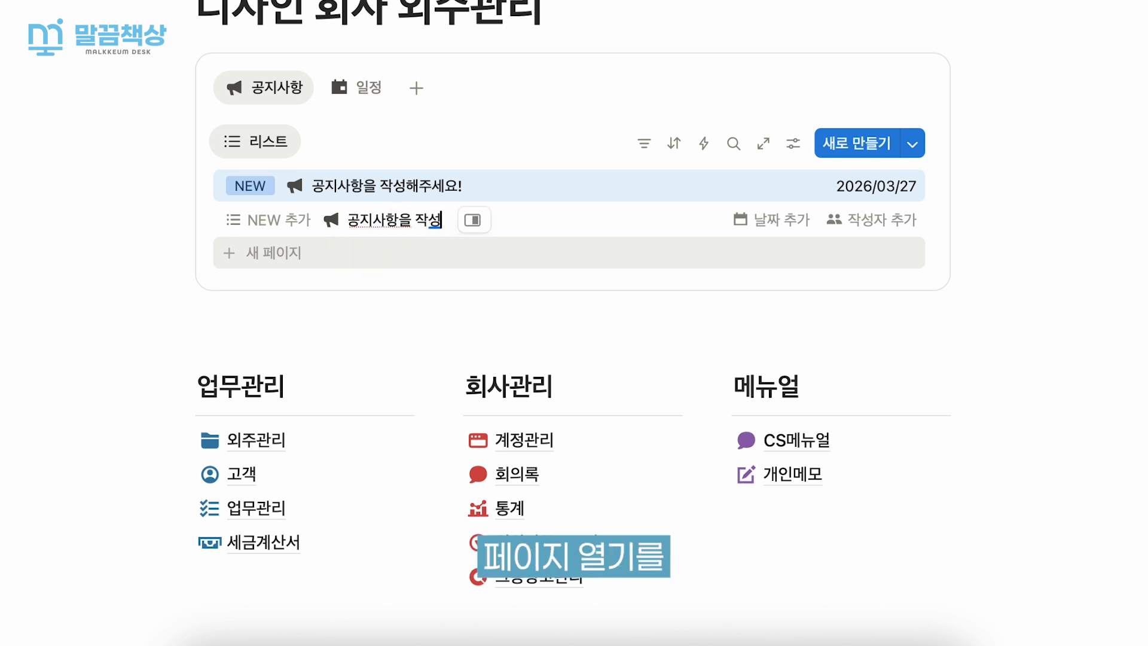
{"action": "key", "text": "Return"}
{"action": "left_click", "coordinate": [441, 222]}
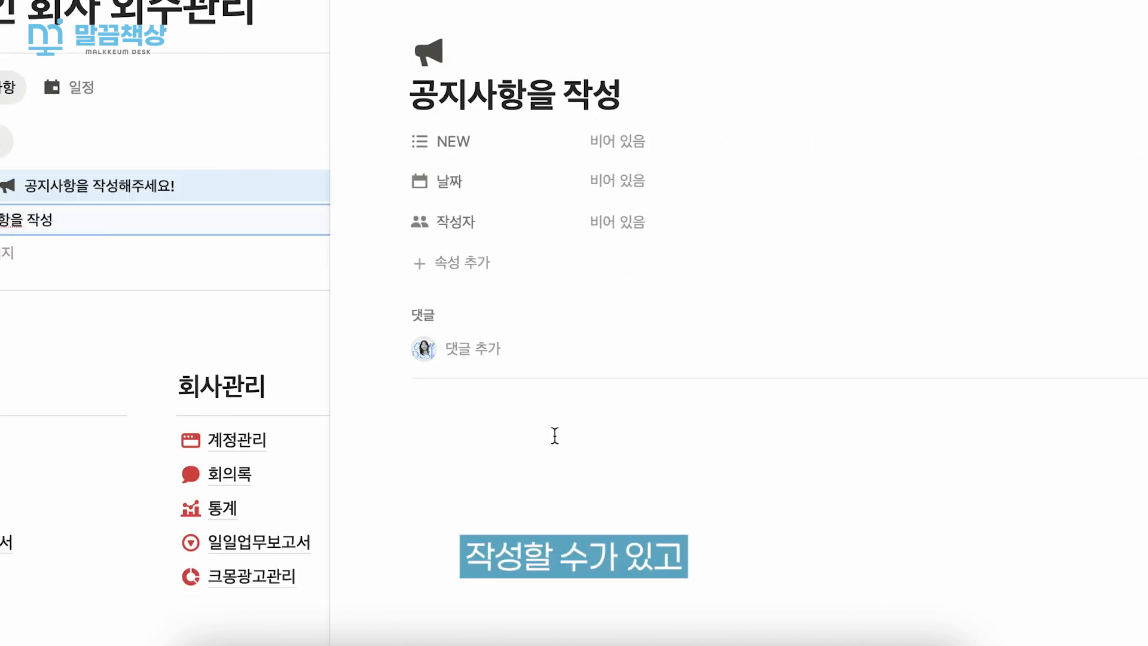
- Tag the "공지사항을 작성" notice with the NEW option and close its page
{"action": "scroll", "coordinate": [760, 393], "scroll_direction": "down", "scroll_amount": 1}
{"action": "left_click", "coordinate": [730, 95]}
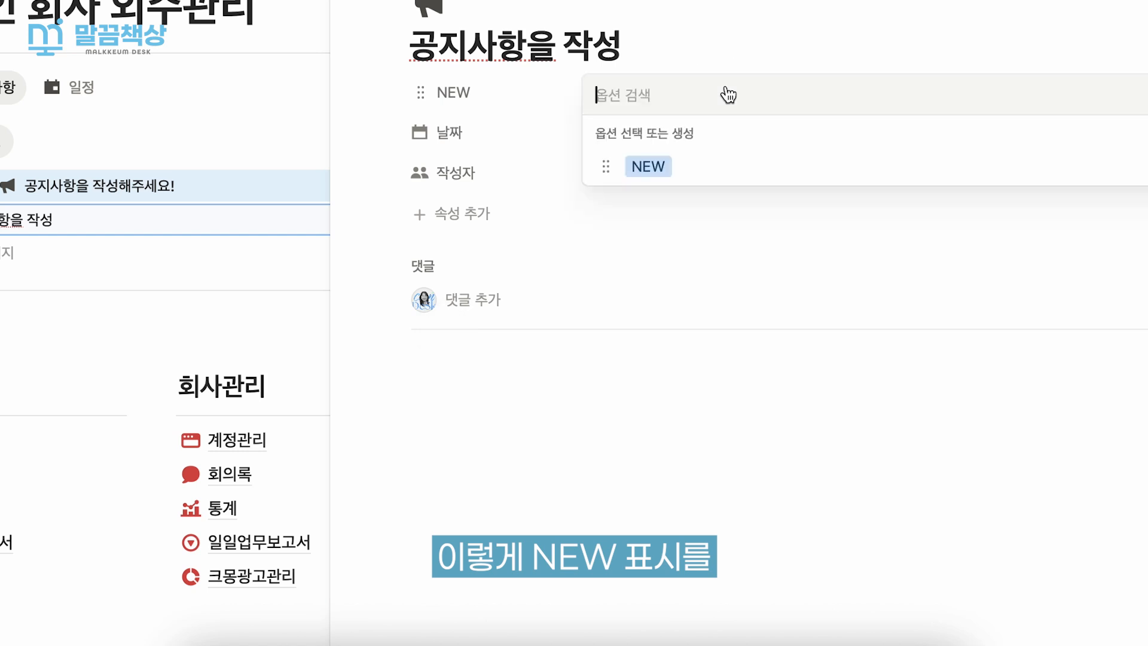
{"action": "left_click", "coordinate": [705, 170]}
{"action": "left_click", "coordinate": [684, 215]}
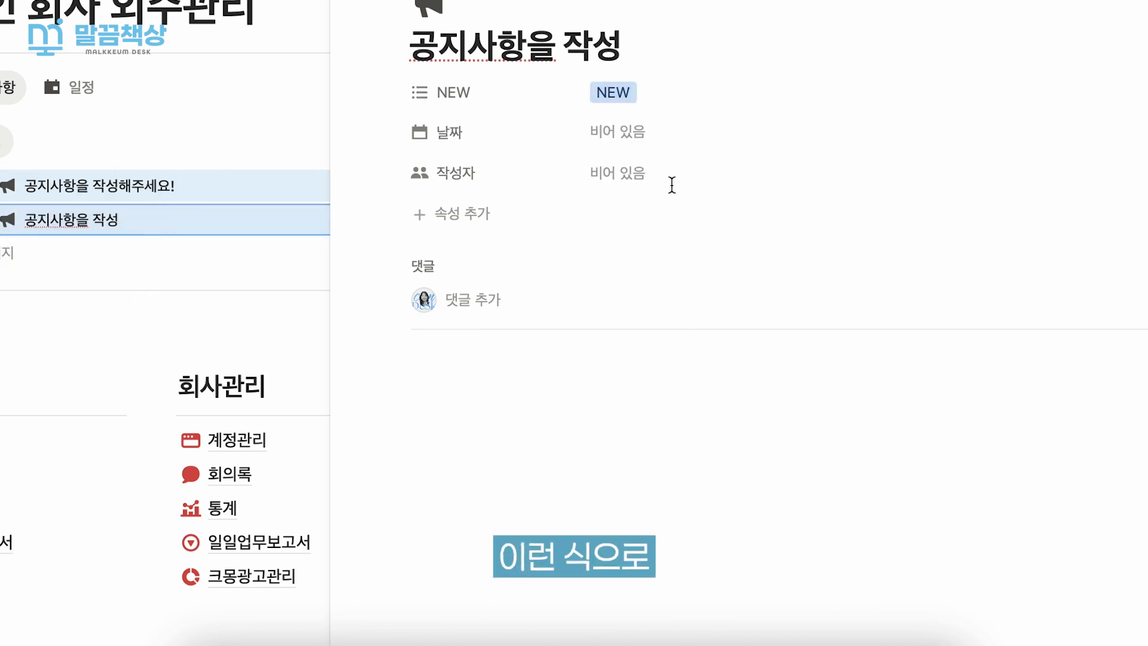
{"action": "key", "text": "Escape"}
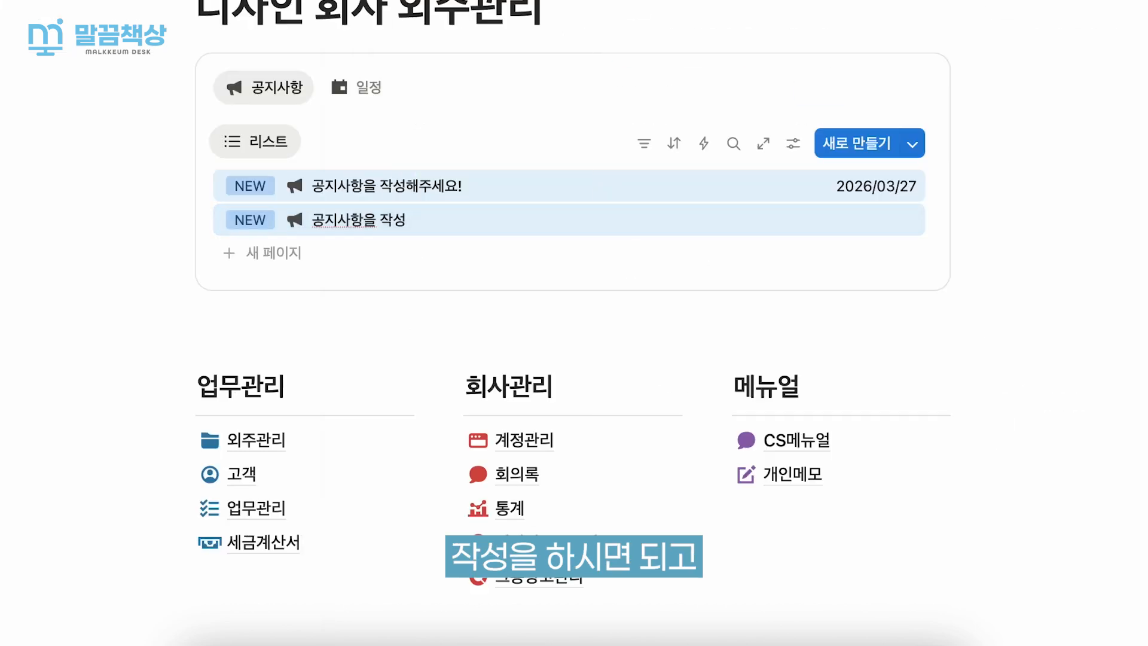
- Examine the 1차 시안 마감일 calendar in the 일정 view and return to the 공지사항 list
{"action": "left_click", "coordinate": [364, 89]}
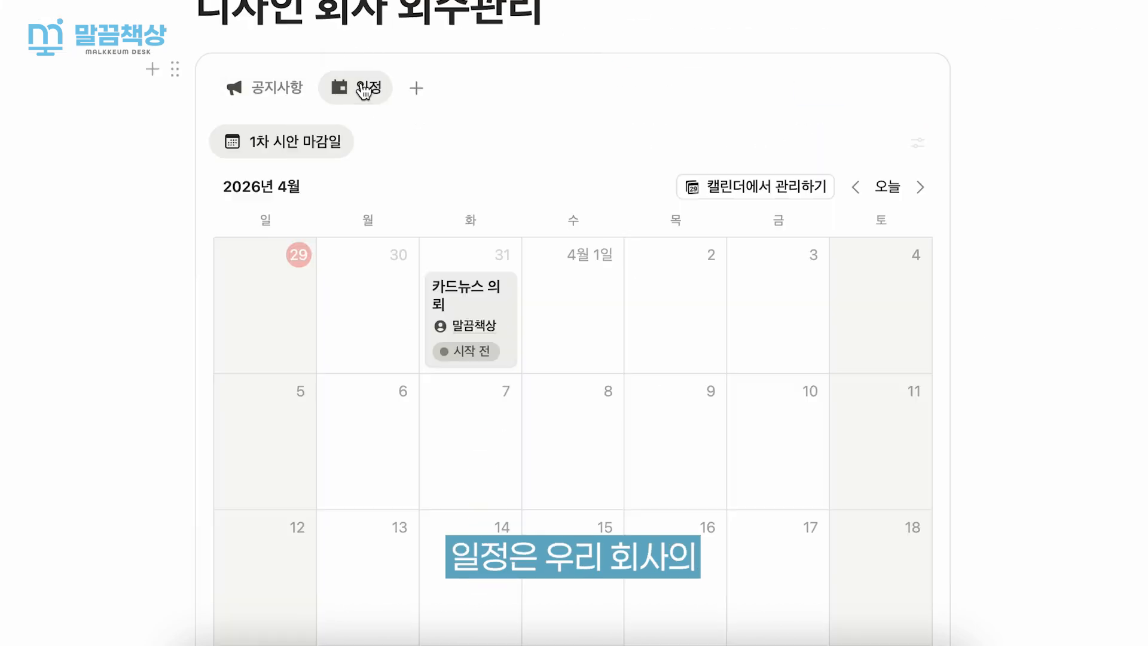
{"action": "scroll", "coordinate": [753, 141], "scroll_direction": "down", "scroll_amount": 2}
{"action": "scroll", "coordinate": [755, 146], "scroll_direction": "up", "scroll_amount": 2}
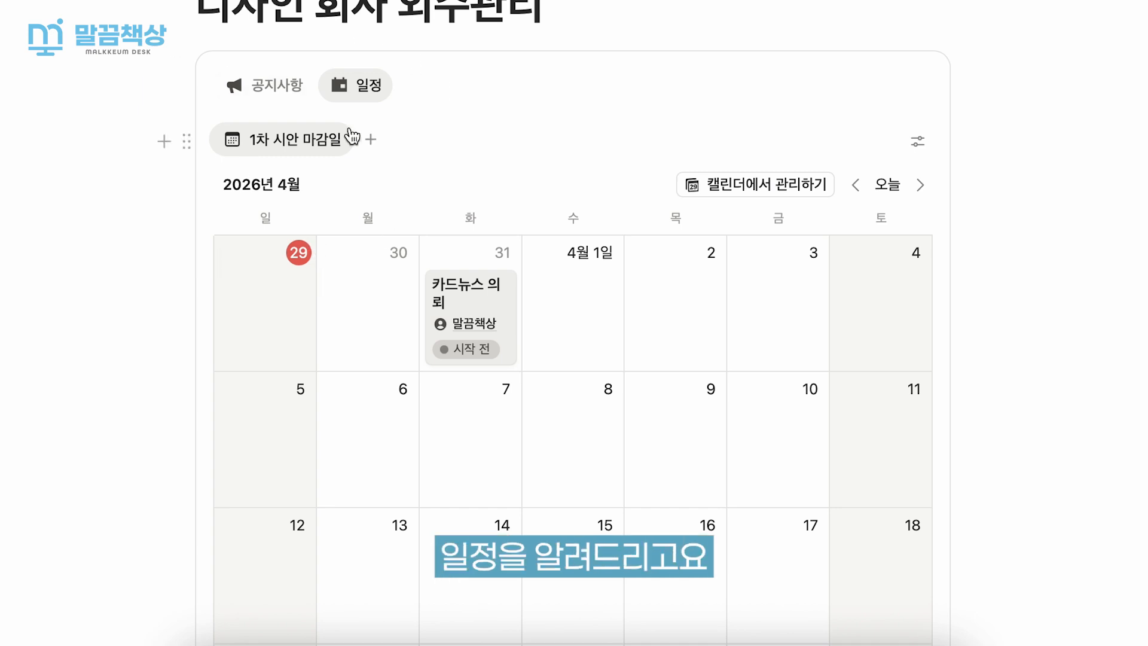
{"action": "scroll", "coordinate": [774, 205], "scroll_direction": "down", "scroll_amount": 4}
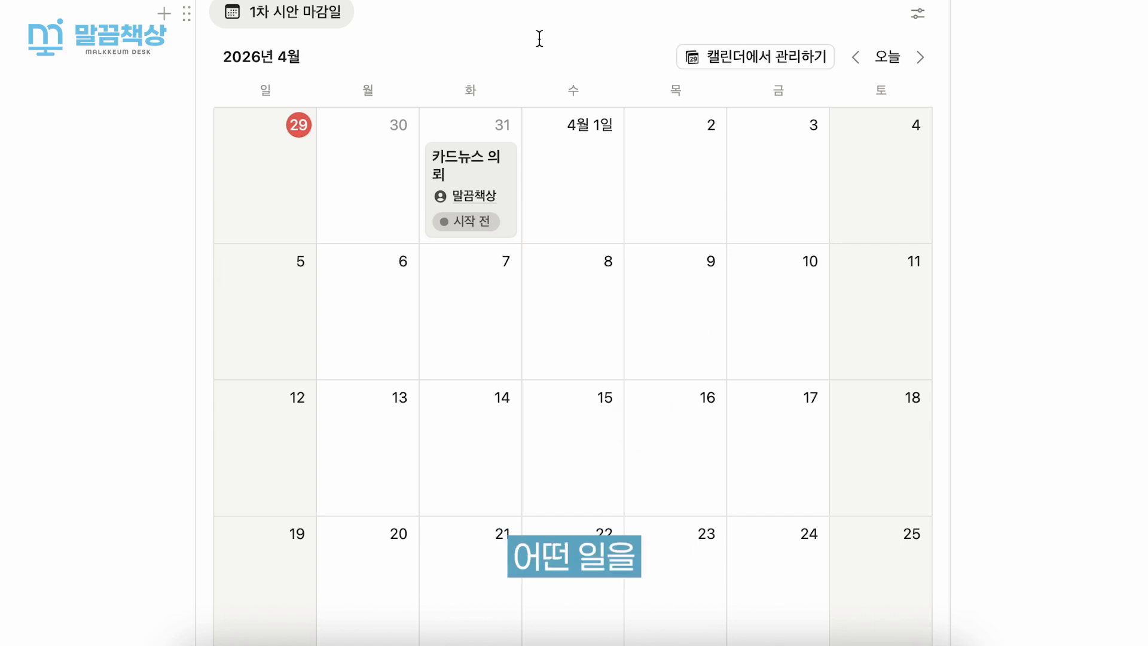
{"action": "scroll", "coordinate": [715, 158], "scroll_direction": "down", "scroll_amount": 2}
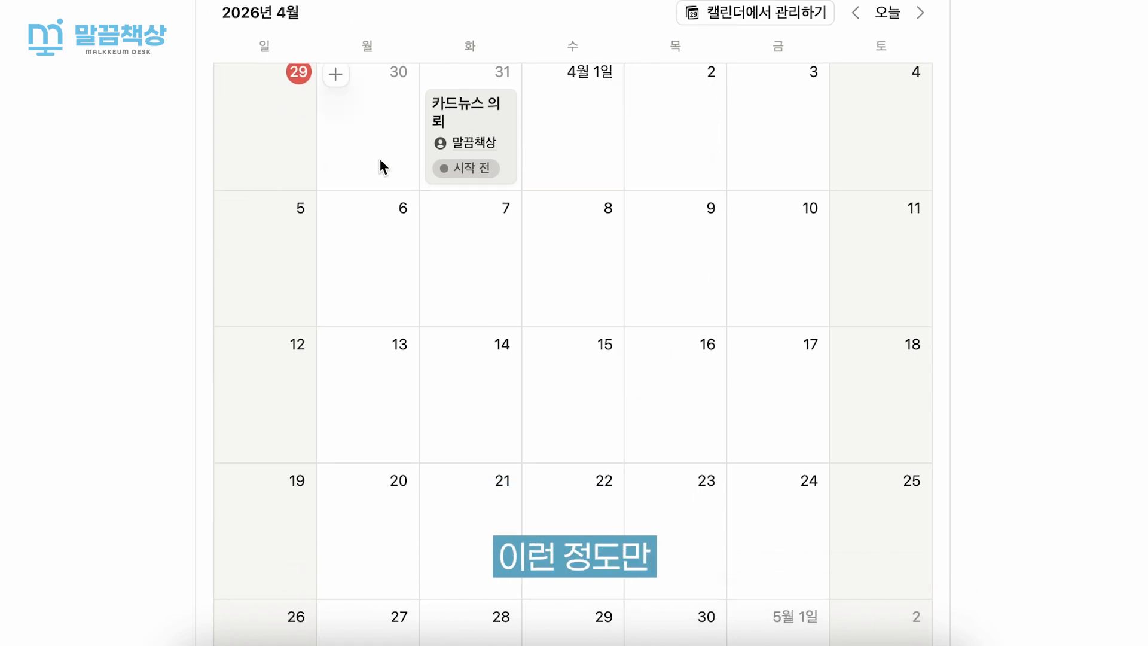
{"action": "scroll", "coordinate": [499, 162], "scroll_direction": "down", "scroll_amount": 5}
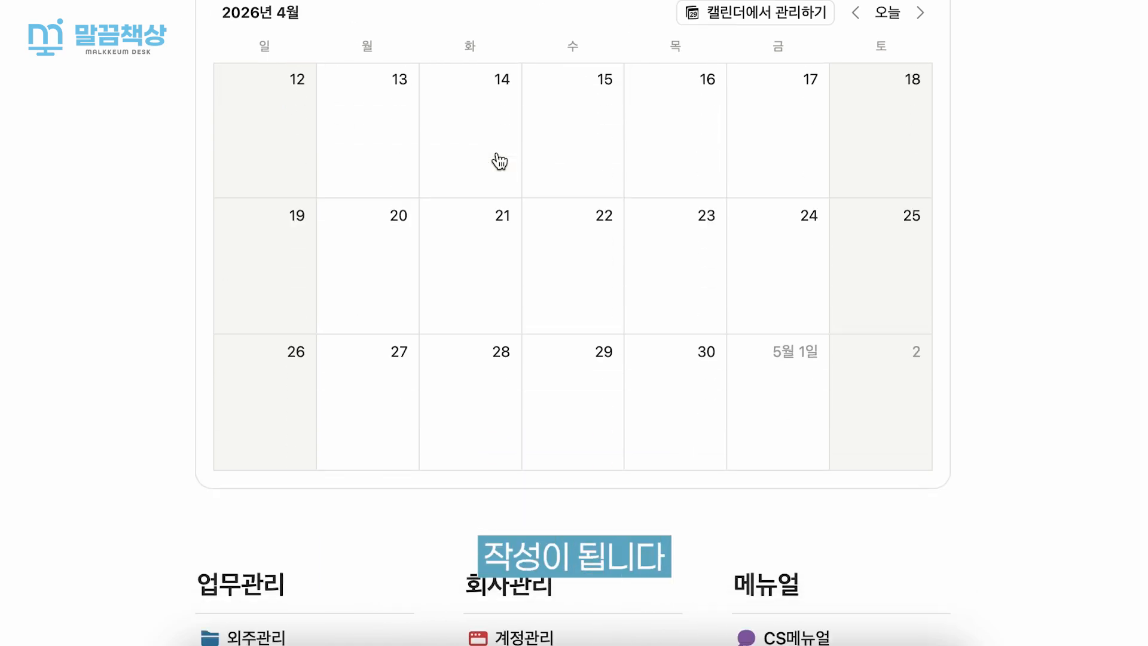
{"action": "scroll", "coordinate": [499, 161], "scroll_direction": "up", "scroll_amount": 8}
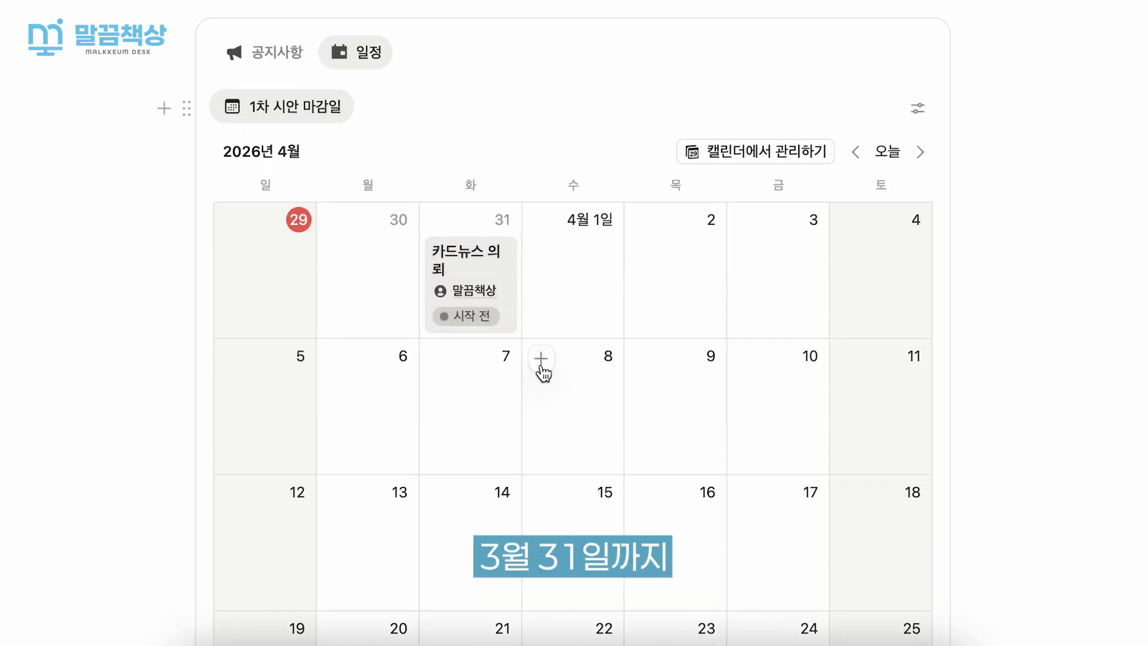
{"action": "left_click", "coordinate": [276, 52]}
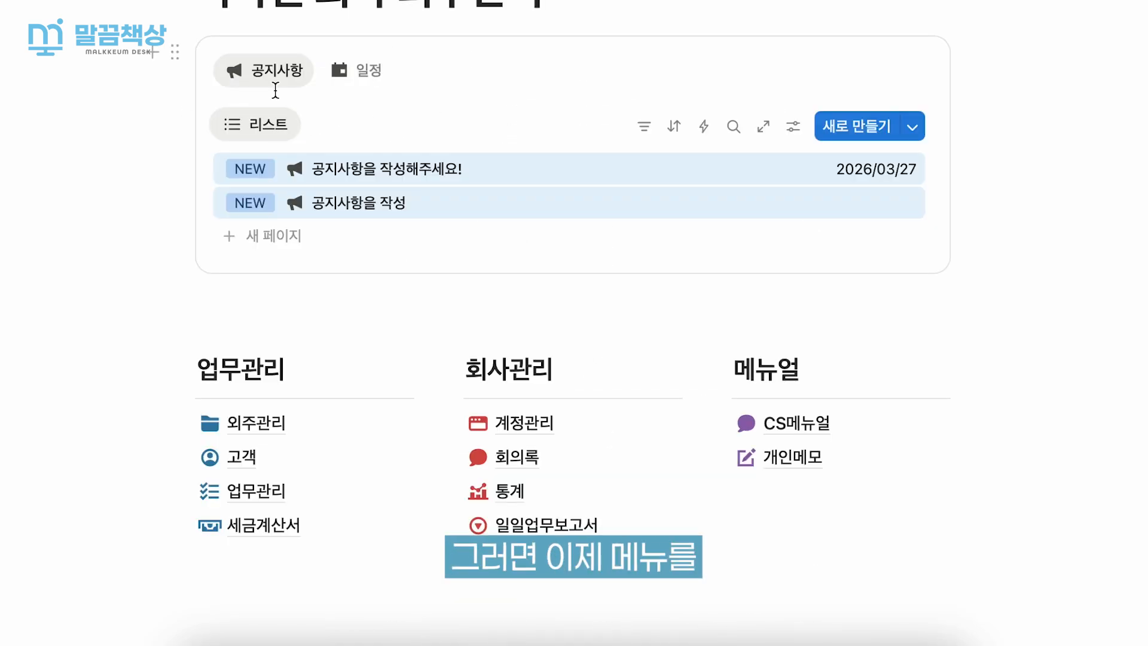
- Open the 고객 page and add a new customer row with 의뢰경로 set to 블로그
{"action": "scroll", "coordinate": [274, 90], "scroll_direction": "down", "scroll_amount": 3}
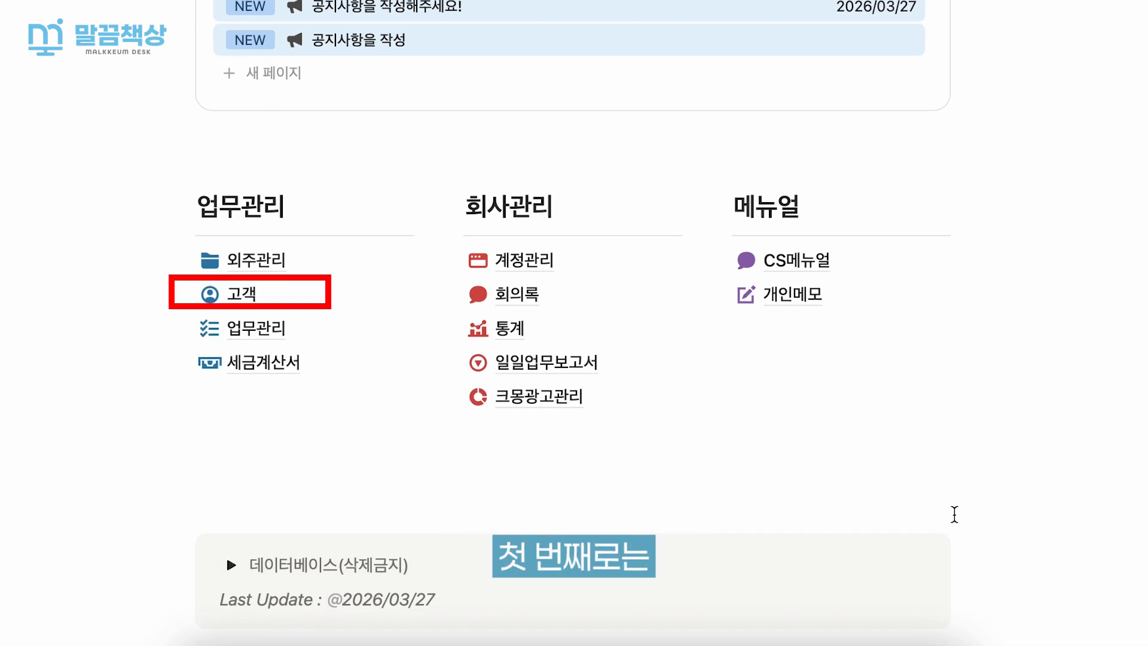
{"action": "left_click", "coordinate": [334, 294]}
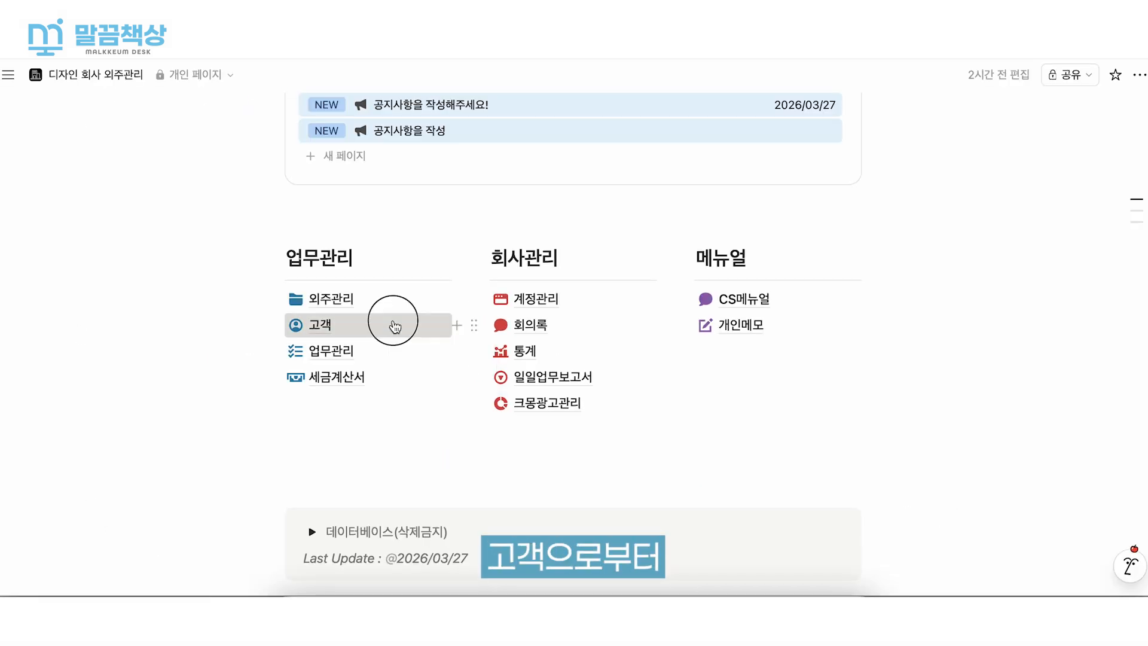
{"action": "scroll", "coordinate": [393, 321], "scroll_direction": "down", "scroll_amount": 3}
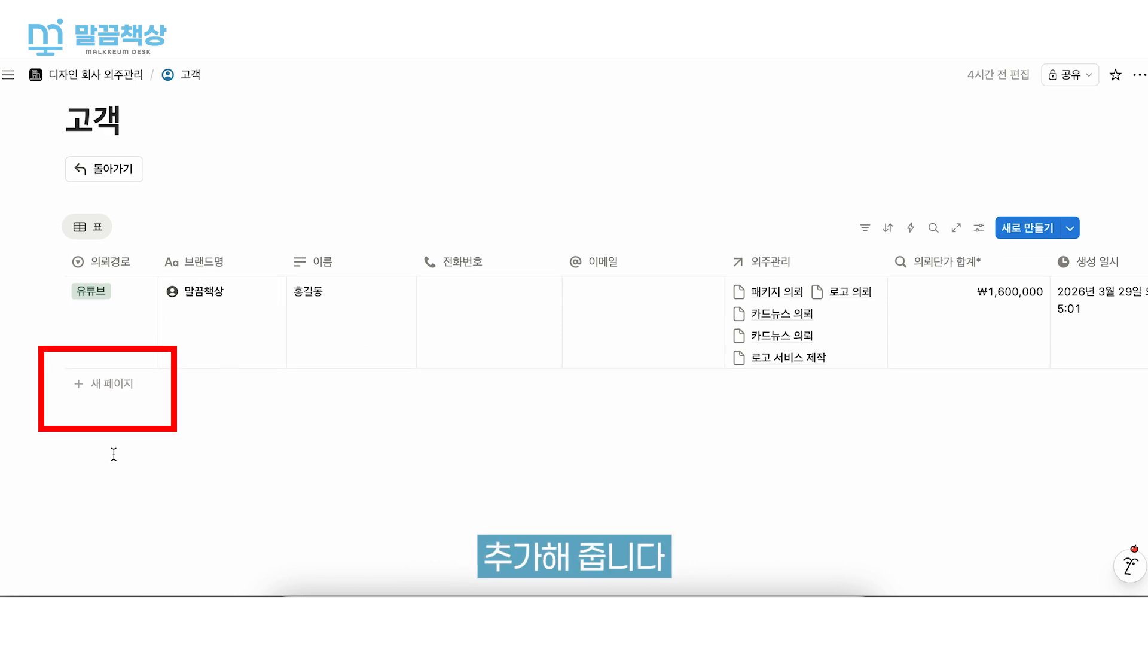
{"action": "left_click", "coordinate": [109, 386]}
{"action": "left_click", "coordinate": [105, 385]}
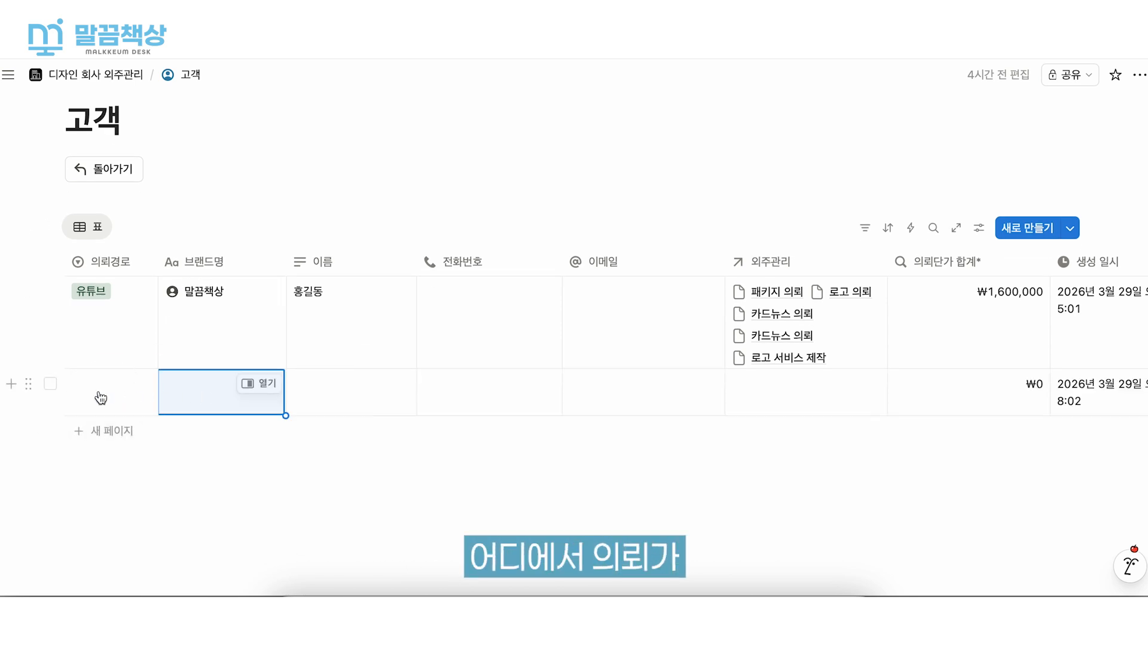
{"action": "left_click", "coordinate": [116, 398]}
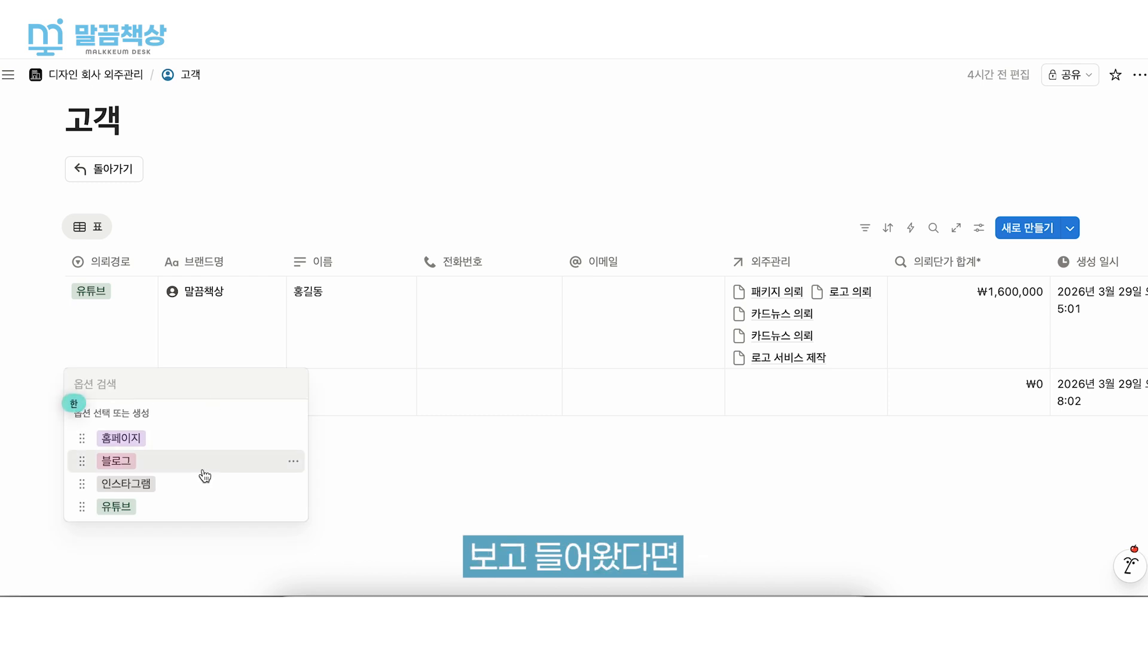
{"action": "left_click", "coordinate": [205, 476]}
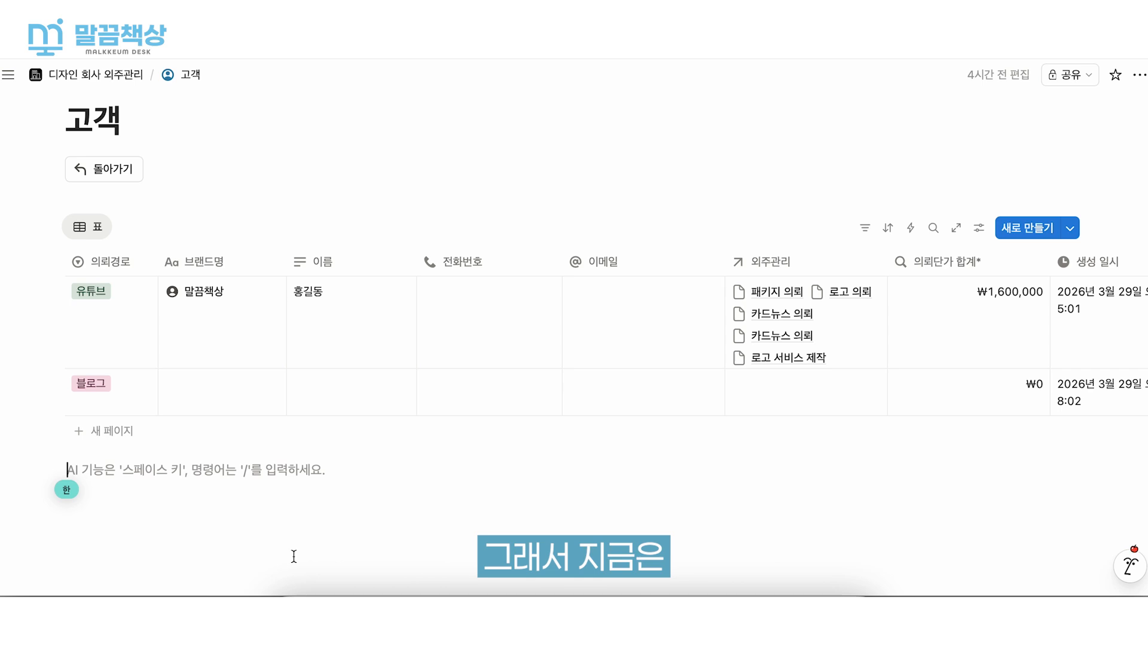
- Set the new customer row's 브랜드명 to 길동회사 and enter the customer's full name
{"action": "left_click", "coordinate": [260, 387]}
{"action": "type", "text": "길동회사"}
{"action": "left_click", "coordinate": [351, 408]}
{"action": "type", "text": "홍길동"}
{"action": "key", "text": "Return"}
{"action": "left_click", "coordinate": [464, 461]}
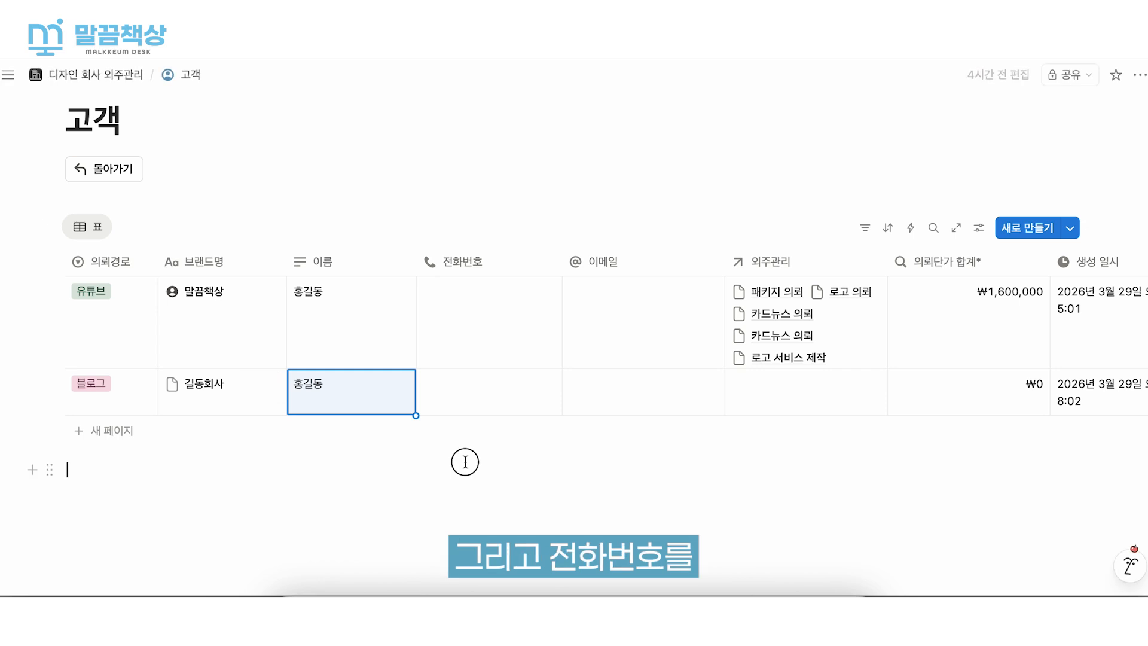
- Fill in the phone number and e-mail address of the 길동회사 customer
{"action": "left_click", "coordinate": [503, 402]}
{"action": "type", "text": "010-0000-0000"}
{"action": "left_click", "coordinate": [644, 392]}
{"action": "type", "text": "ㅜ"}
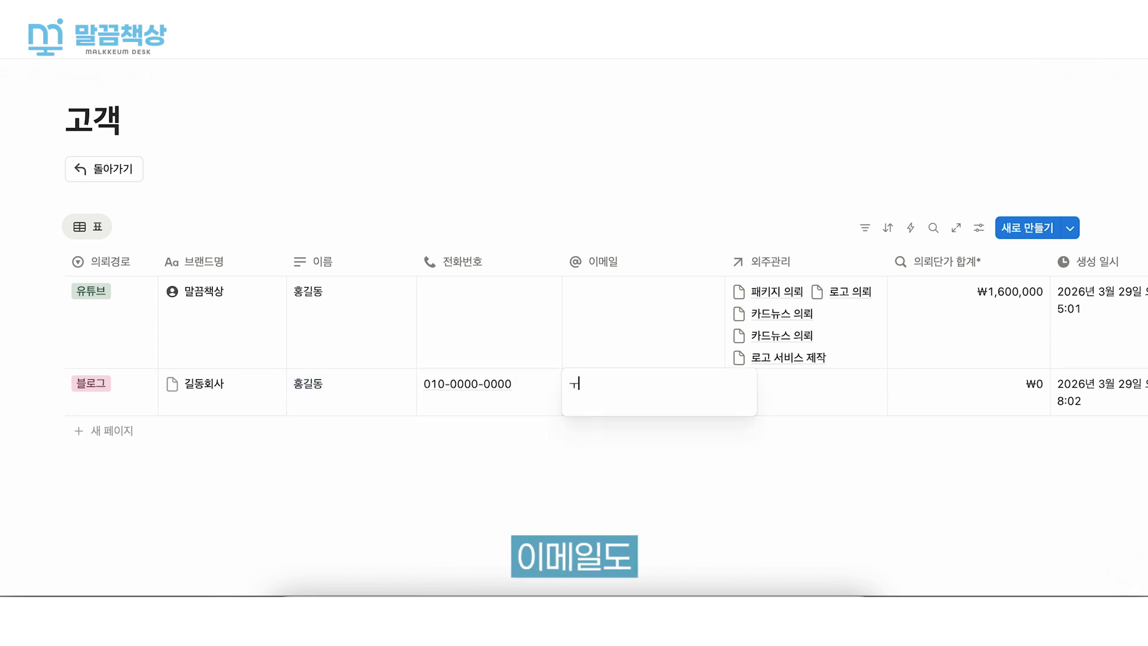
{"action": "key", "text": "BackSpace"}
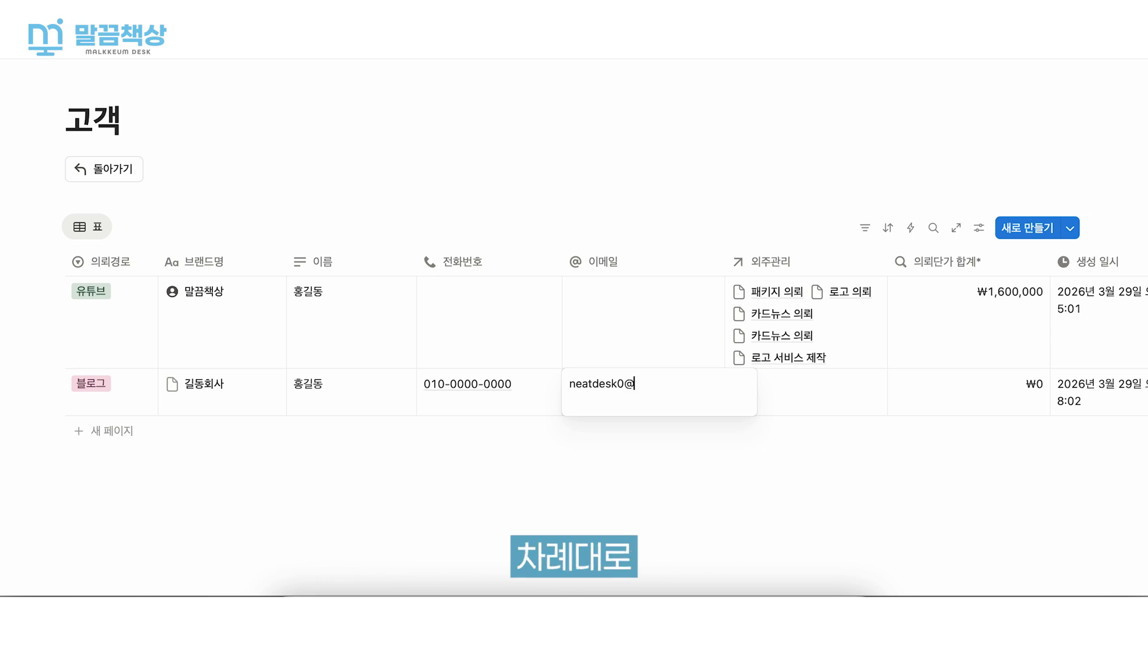
{"action": "key", "text": "Return"}
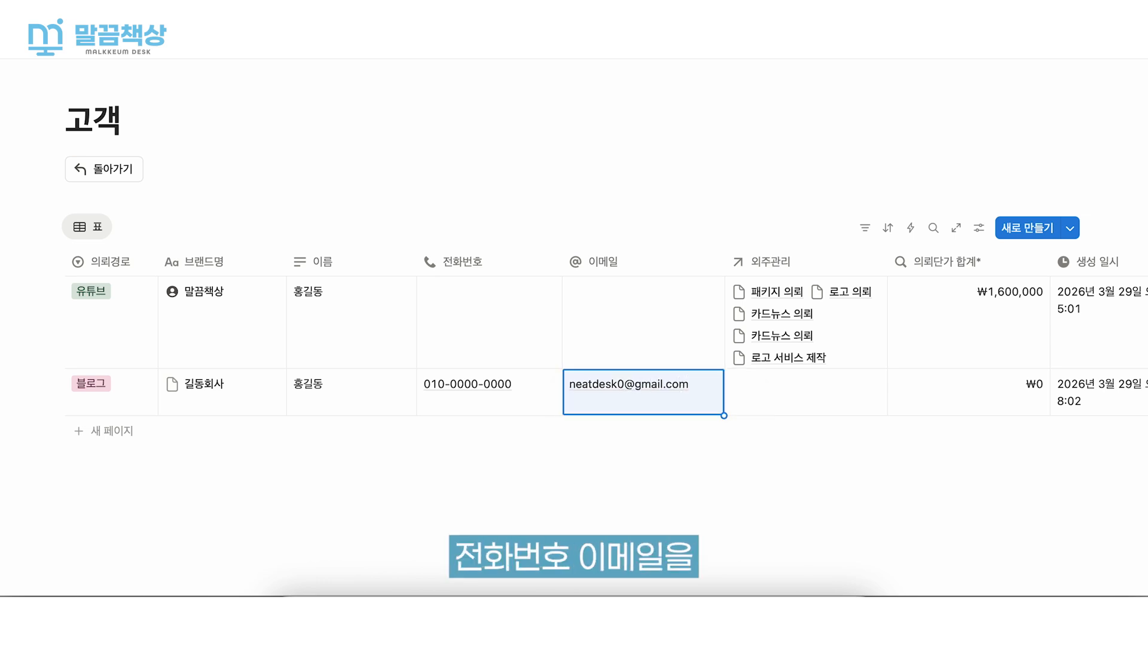
{"action": "left_click", "coordinate": [519, 480]}
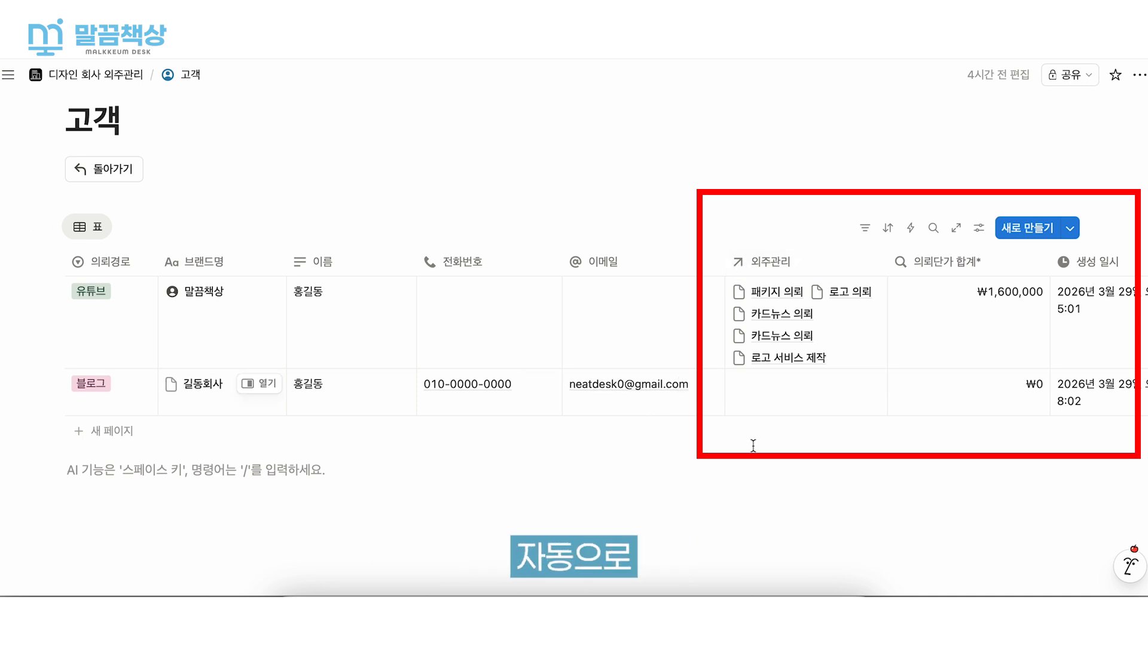
- Return from the customer table to the dashboard and open the 외주관리 page
{"action": "scroll", "coordinate": [570, 300], "scroll_direction": "right", "scroll_amount": 5}
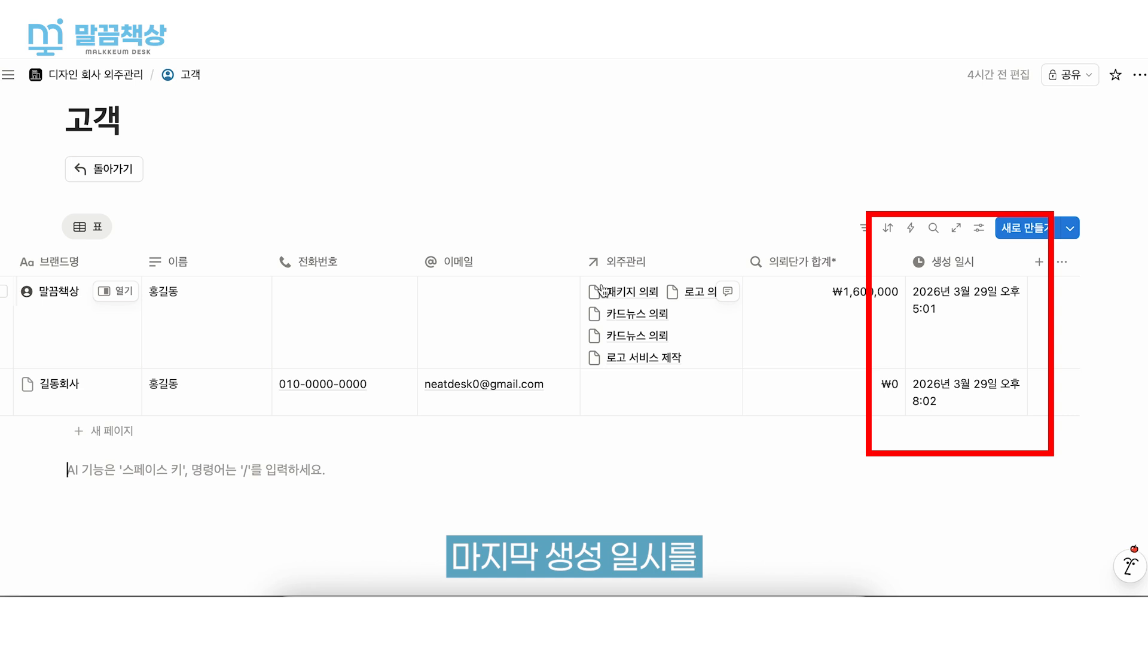
{"action": "left_click", "coordinate": [116, 174]}
{"action": "scroll", "coordinate": [322, 276], "scroll_direction": "down", "scroll_amount": 6}
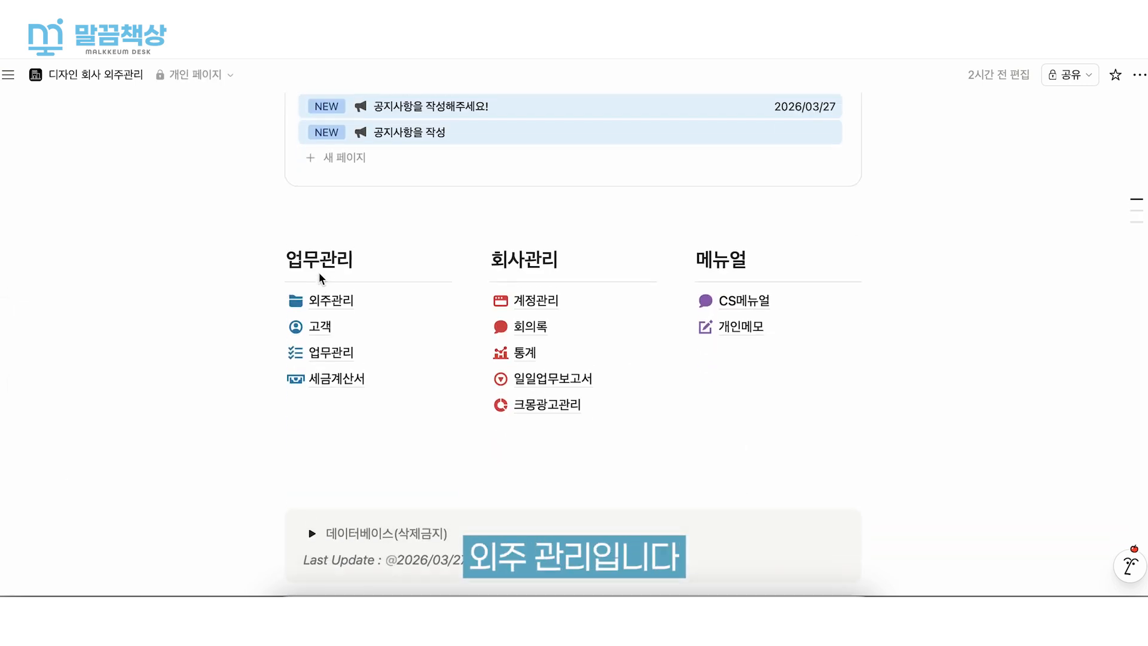
{"action": "left_click", "coordinate": [368, 296]}
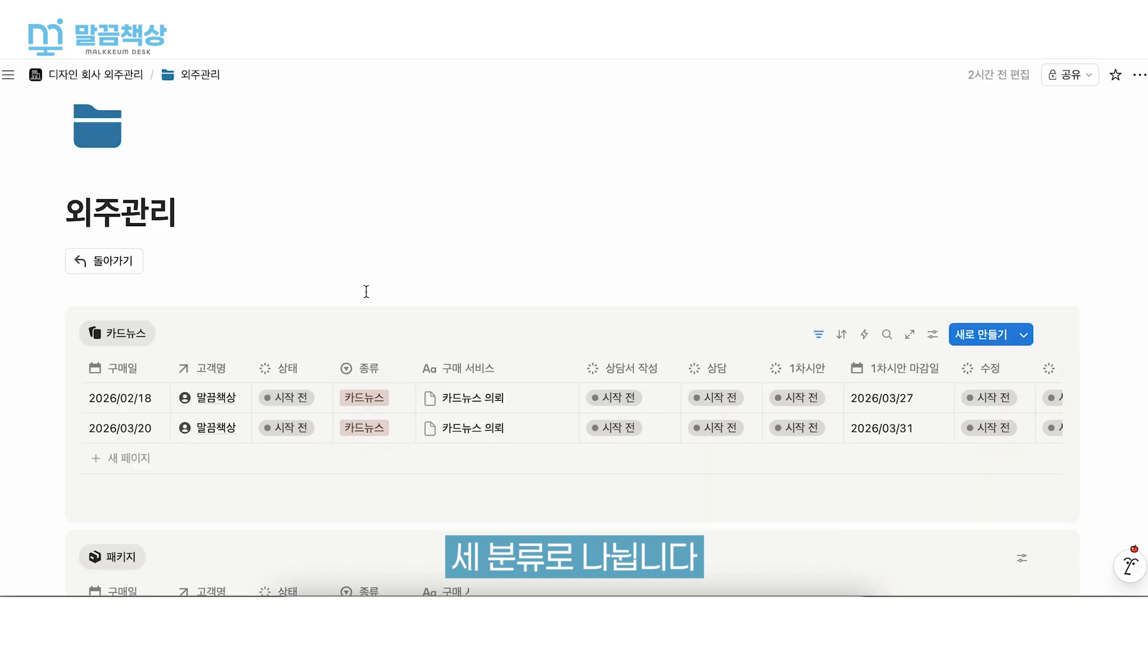
- Look over the three request tables, add a new row to the 카드뉴스 table and open its 구매일 calendar
{"action": "scroll", "coordinate": [367, 289], "scroll_direction": "down", "scroll_amount": 2}
{"action": "scroll", "coordinate": [104, 248], "scroll_direction": "down", "scroll_amount": 4}
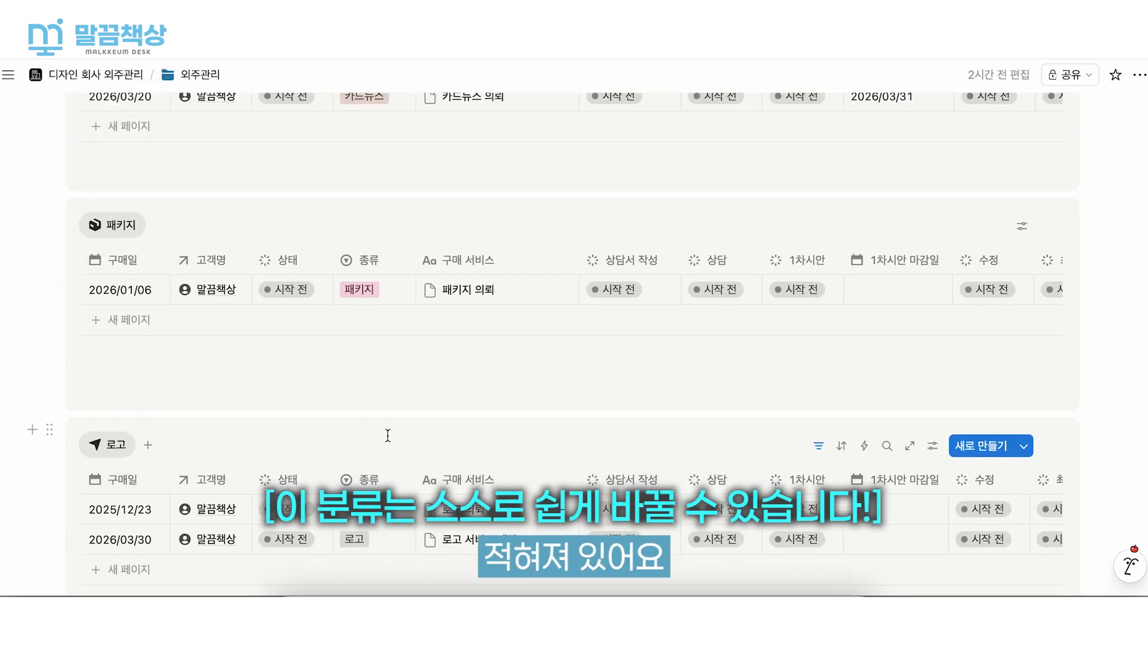
{"action": "scroll", "coordinate": [386, 436], "scroll_direction": "up", "scroll_amount": 1}
{"action": "scroll", "coordinate": [386, 436], "scroll_direction": "up", "scroll_amount": 4}
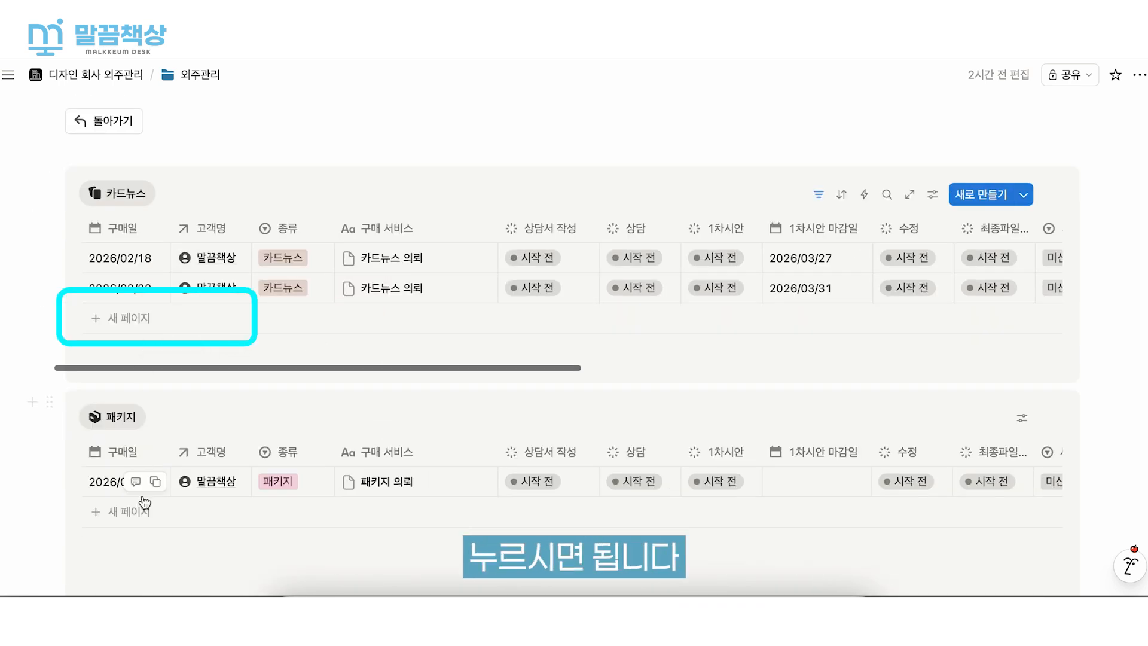
{"action": "left_click", "coordinate": [129, 318]}
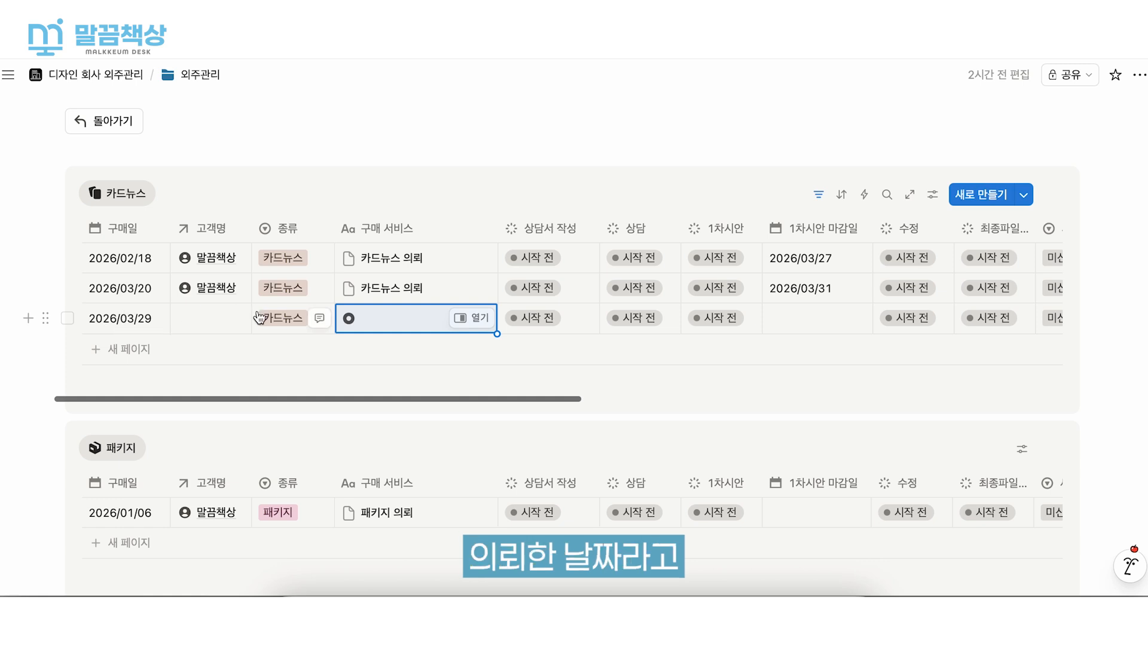
{"action": "left_click", "coordinate": [109, 329]}
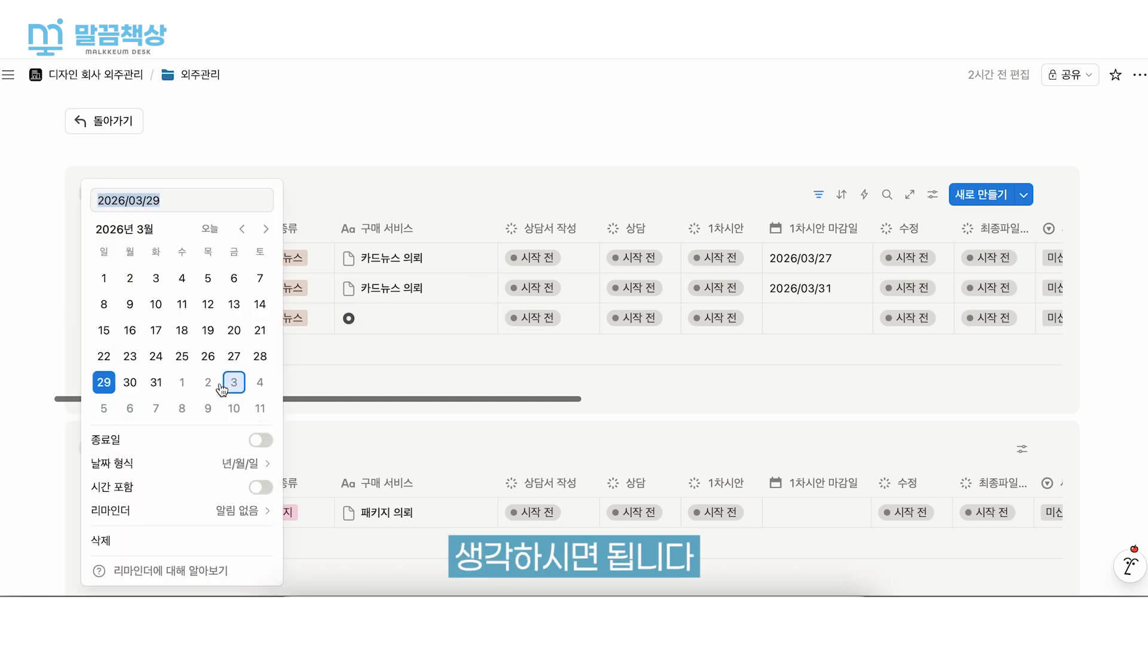
{"action": "left_click", "coordinate": [369, 331]}
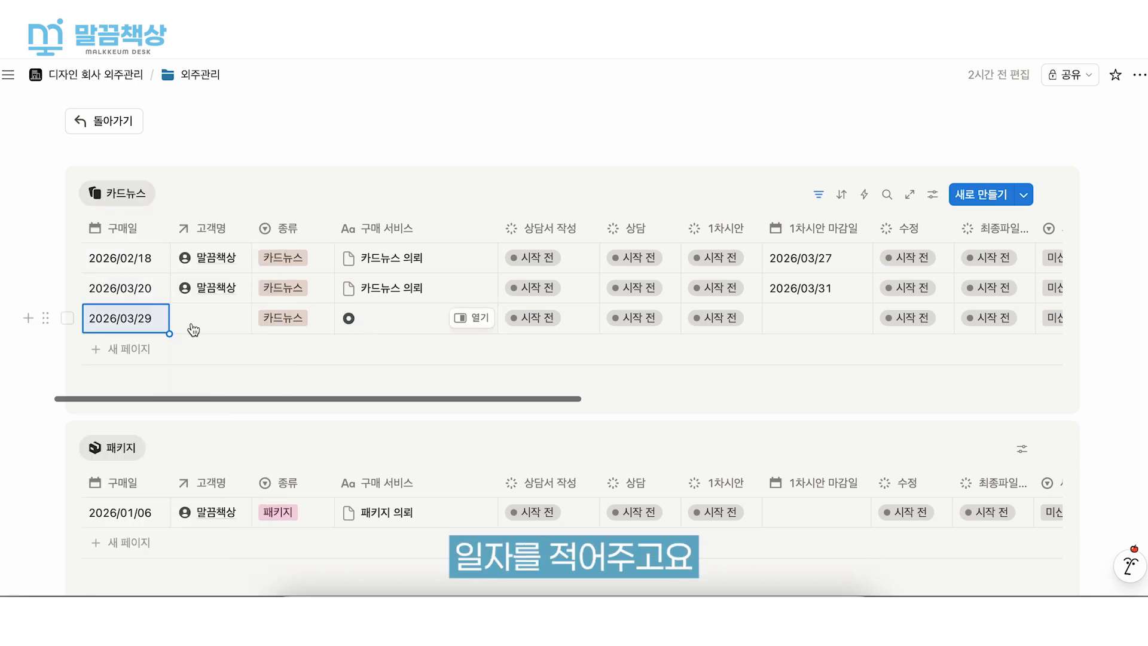
- Link the new 카드뉴스 row's 고객명 to the customer 길동회사
{"action": "left_click", "coordinate": [193, 330]}
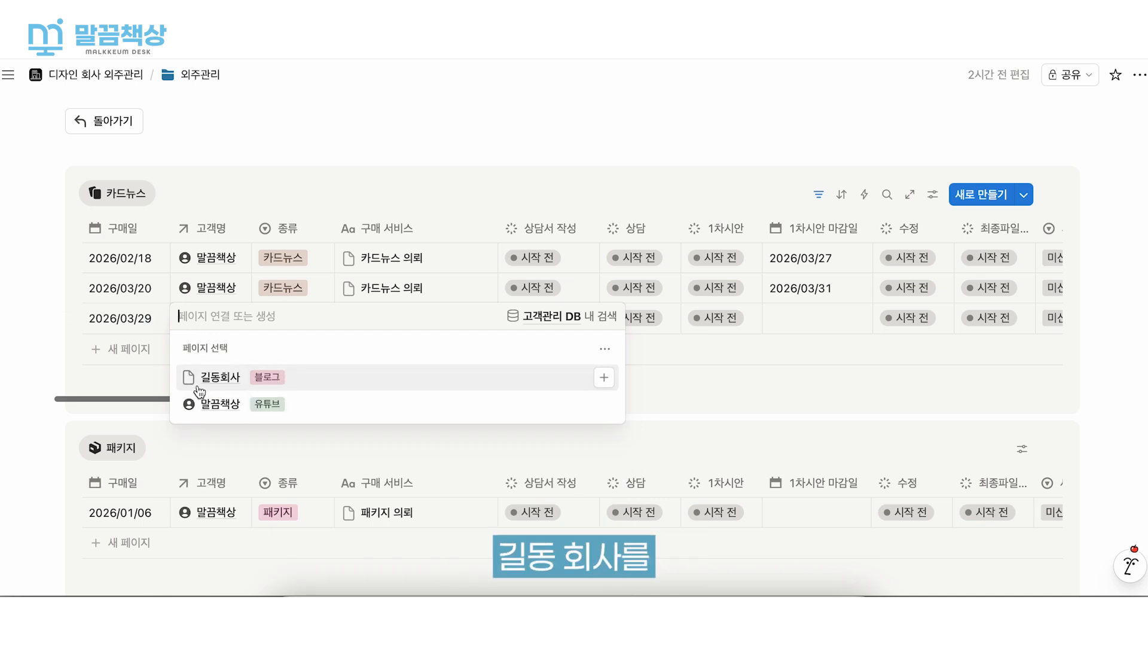
{"action": "left_click", "coordinate": [229, 378]}
{"action": "key", "text": "Escape"}
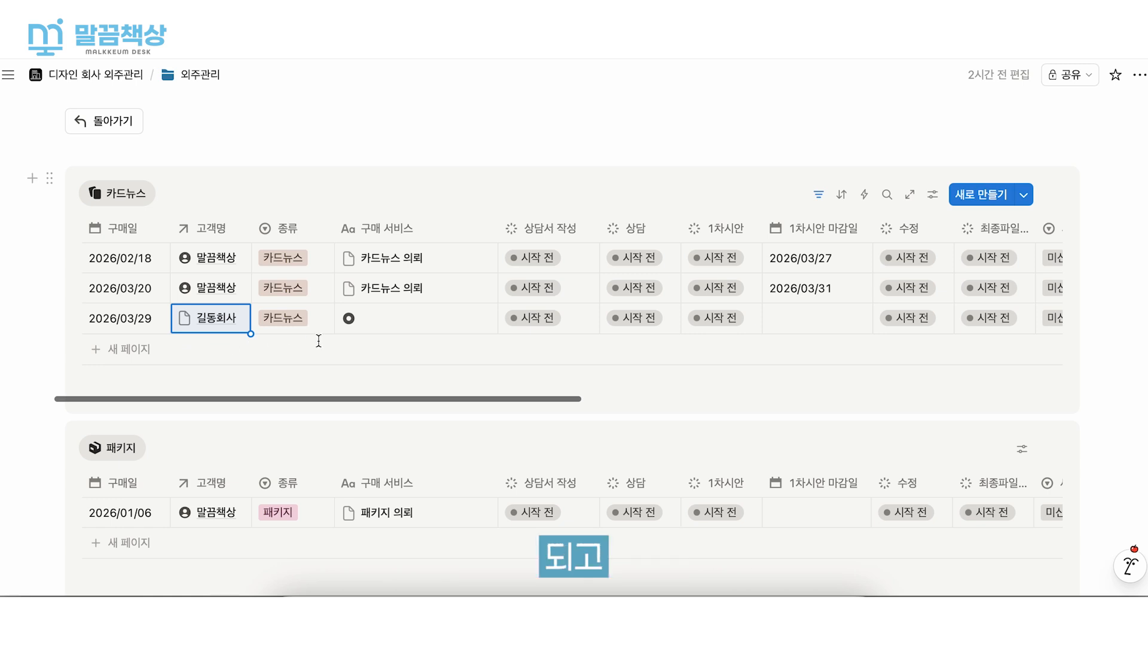
- Change the 종류 of the 길동회사 request to 패키지
{"action": "left_click", "coordinate": [281, 322]}
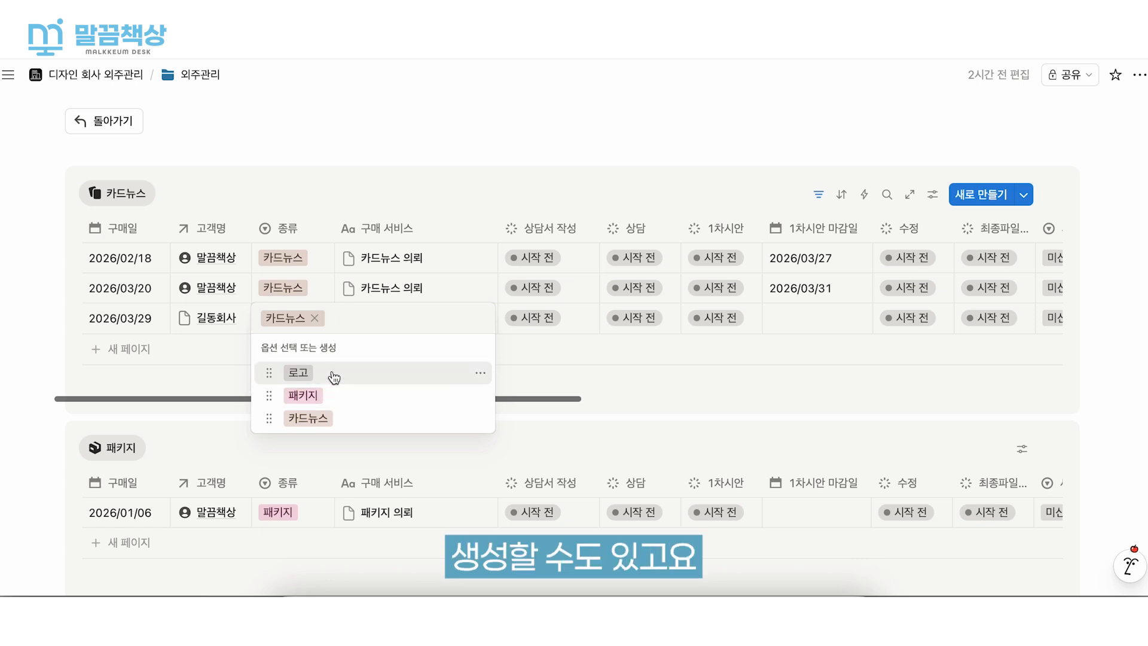
{"action": "key", "text": "Escape"}
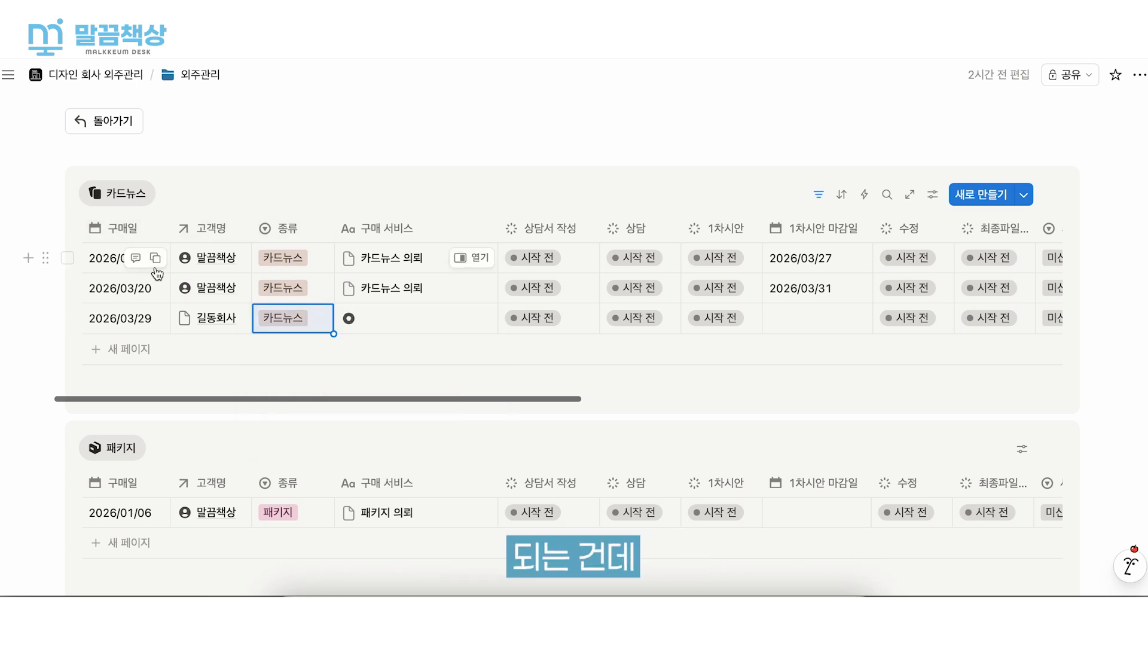
{"action": "left_click", "coordinate": [278, 326]}
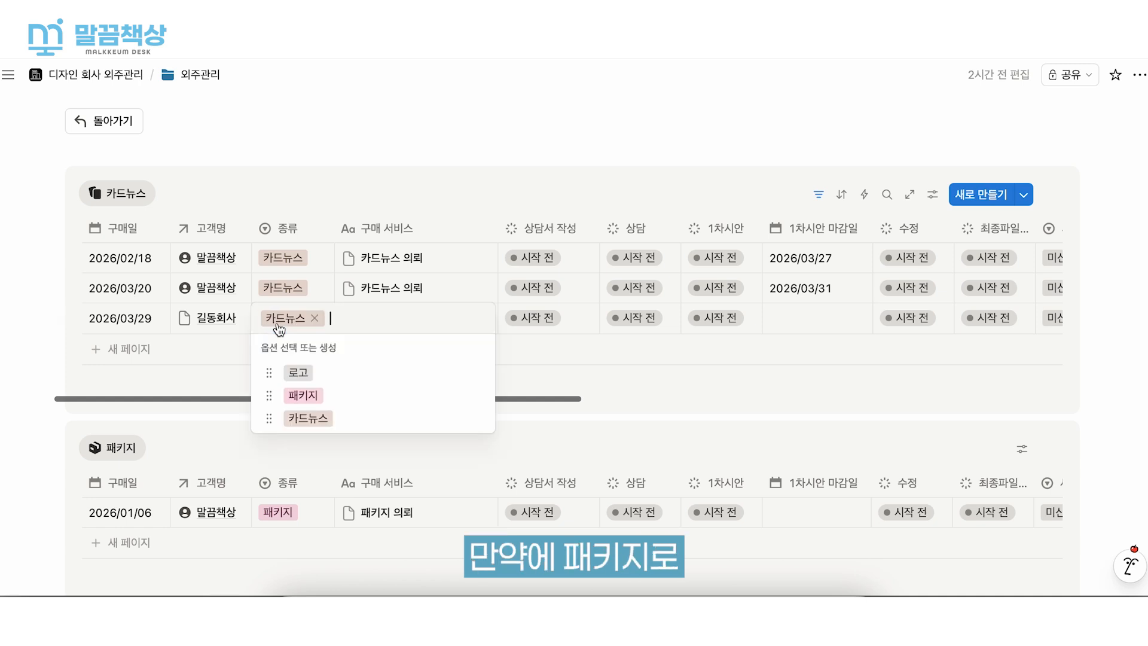
{"action": "left_click", "coordinate": [375, 402]}
- Enter 길동회사_패키지 의뢰1 as the 구매 서비스 of the 길동회사 row in the 패키지 table
{"action": "scroll", "coordinate": [374, 402], "scroll_direction": "down", "scroll_amount": 2}
{"action": "left_click", "coordinate": [361, 438]}
{"action": "left_click", "coordinate": [405, 446]}
{"action": "left_click", "coordinate": [408, 447]}
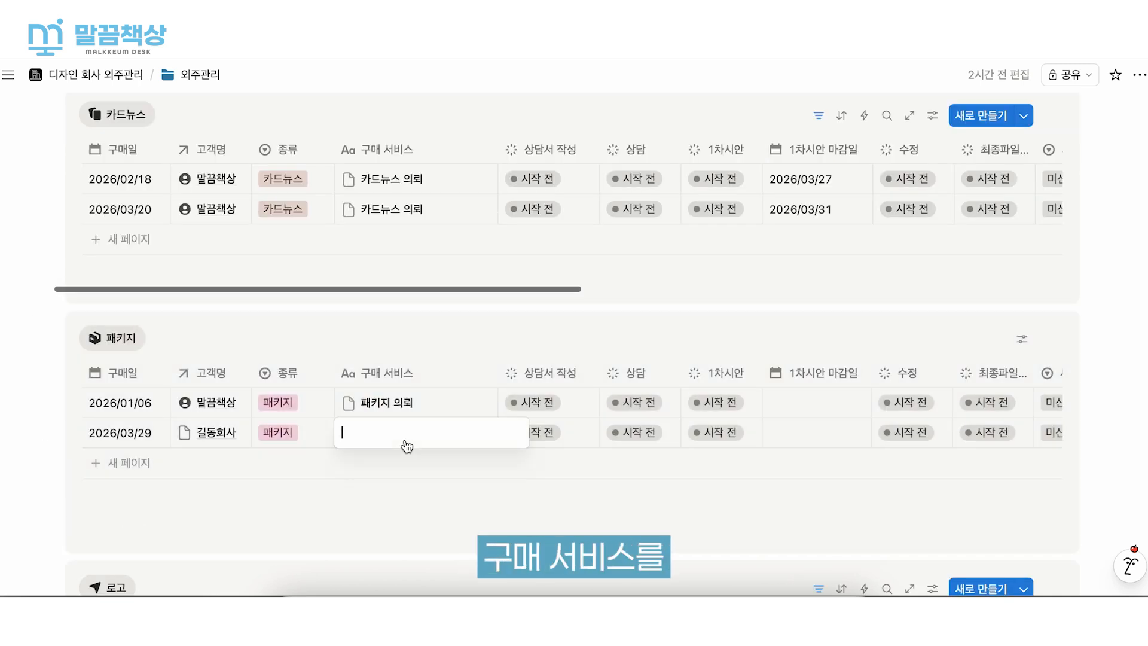
{"action": "type", "text": "rk길동"}
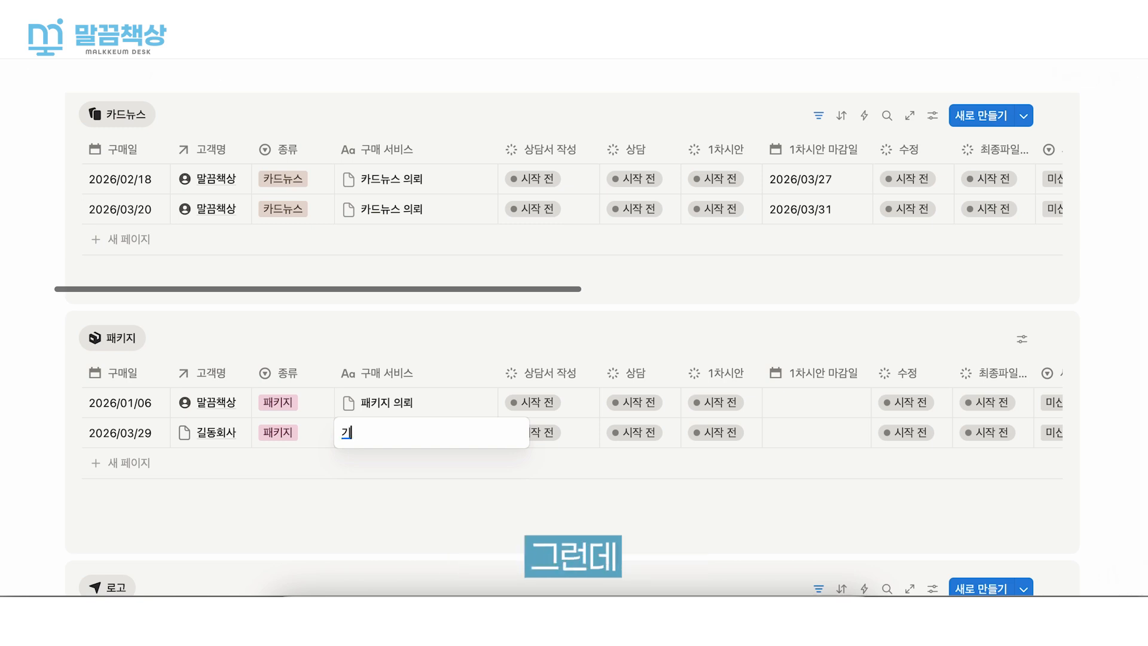
{"action": "type", "text": "회사)패"}
{"action": "key", "text": "BackSpace"}
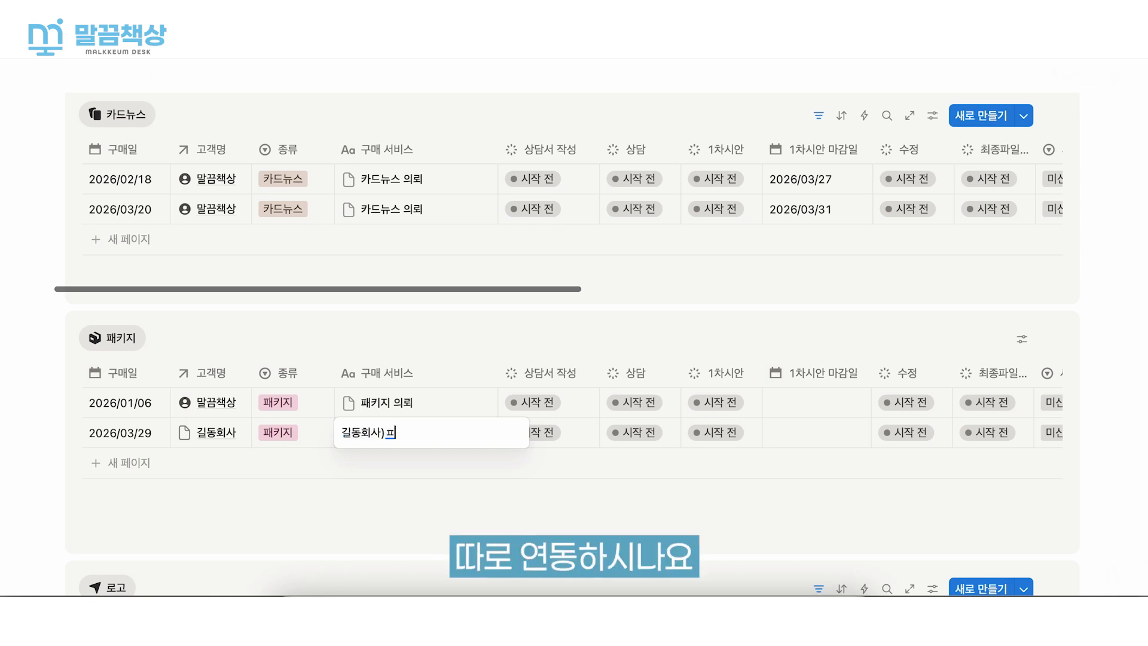
{"action": "type", "text": "_ㅍㅐ키지"}
{"action": "type", "text": " 의뢰1"}
{"action": "key", "text": "Return"}
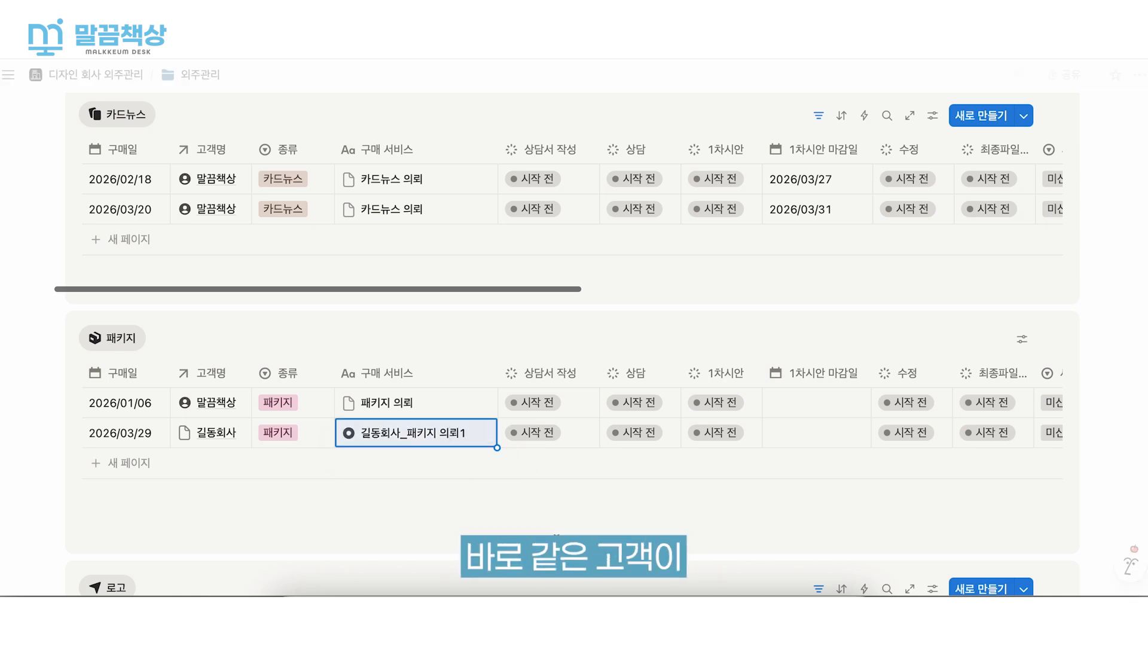
- View the linked 길동회사 customer page from the request's 고객명, and close it again
{"action": "left_click", "coordinate": [85, 531]}
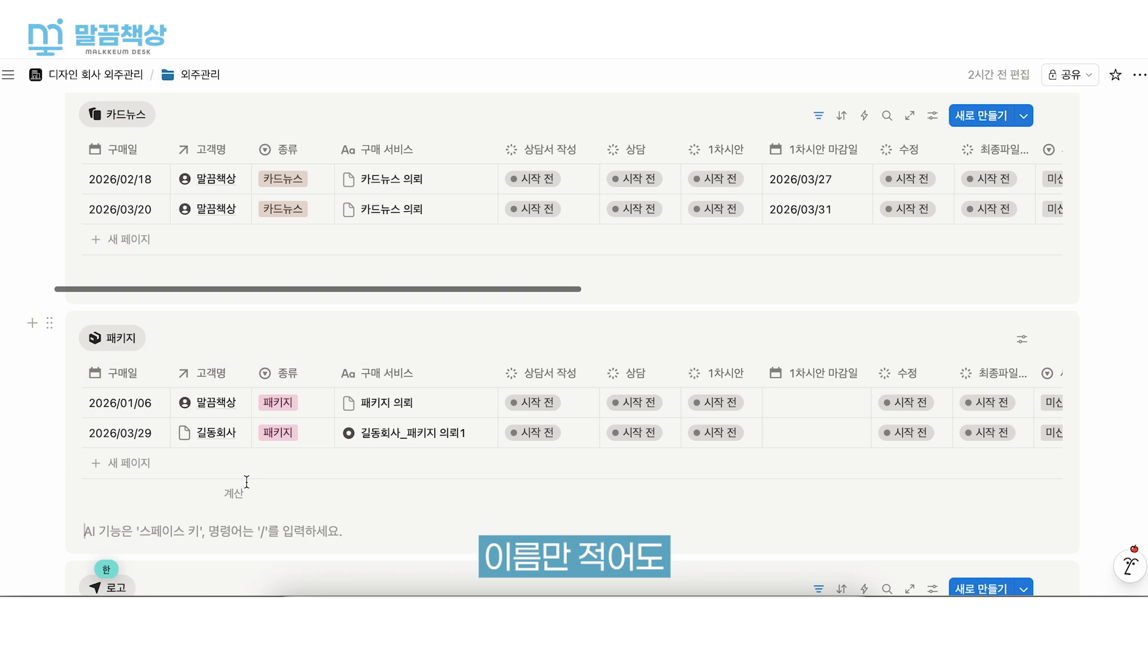
{"action": "left_click", "coordinate": [209, 435]}
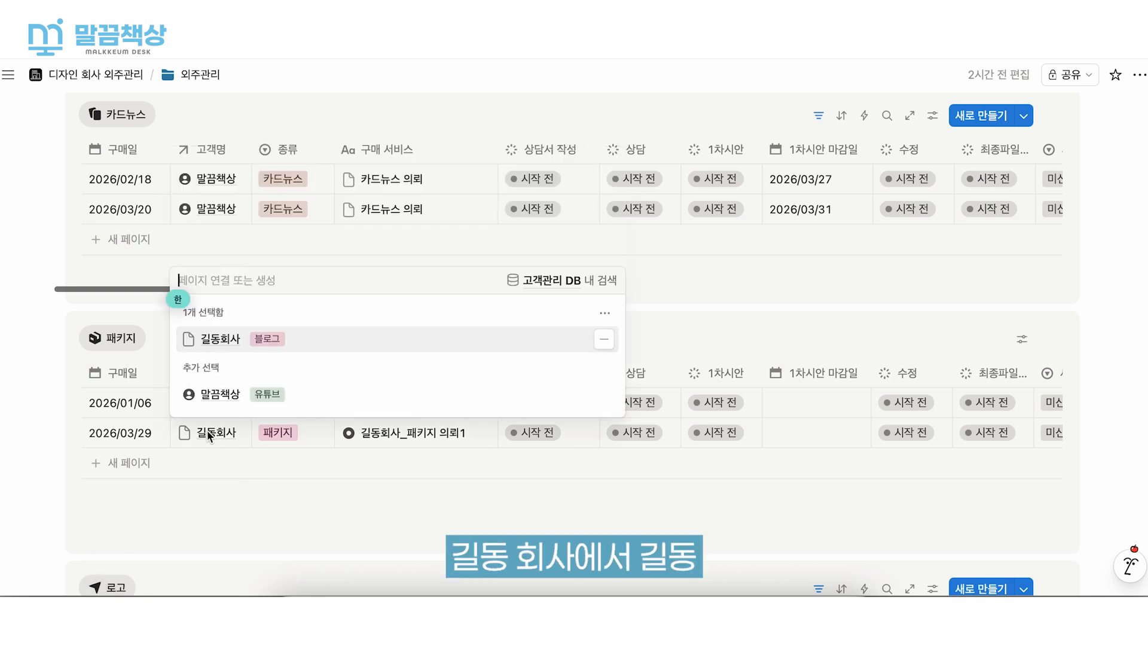
{"action": "left_click", "coordinate": [218, 340]}
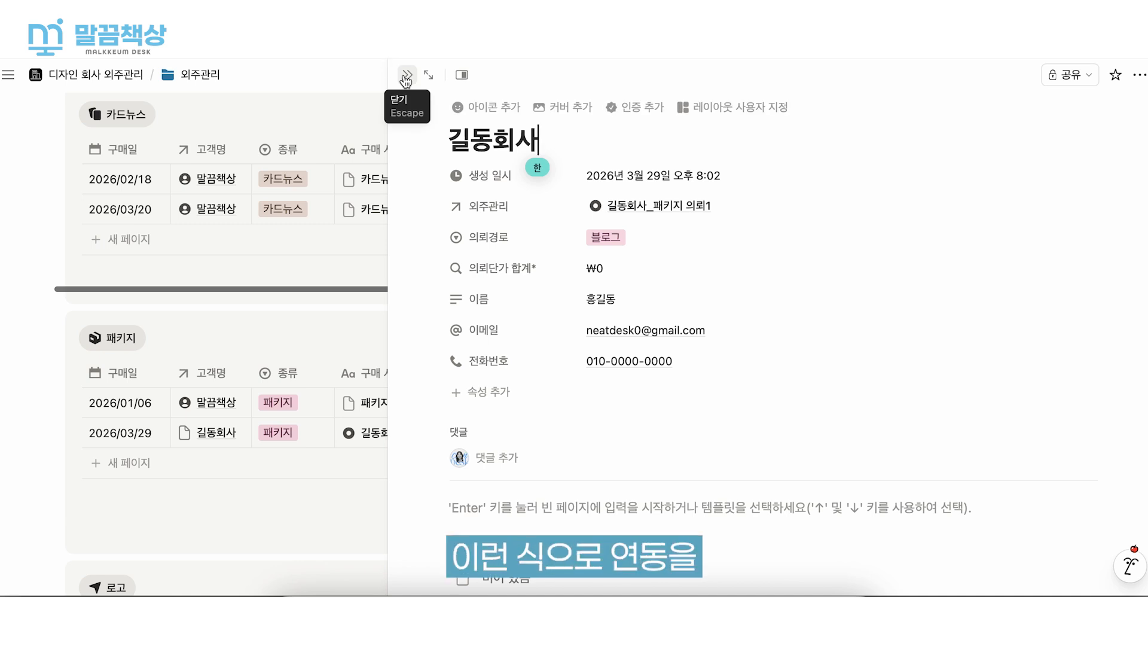
{"action": "left_click", "coordinate": [406, 77]}
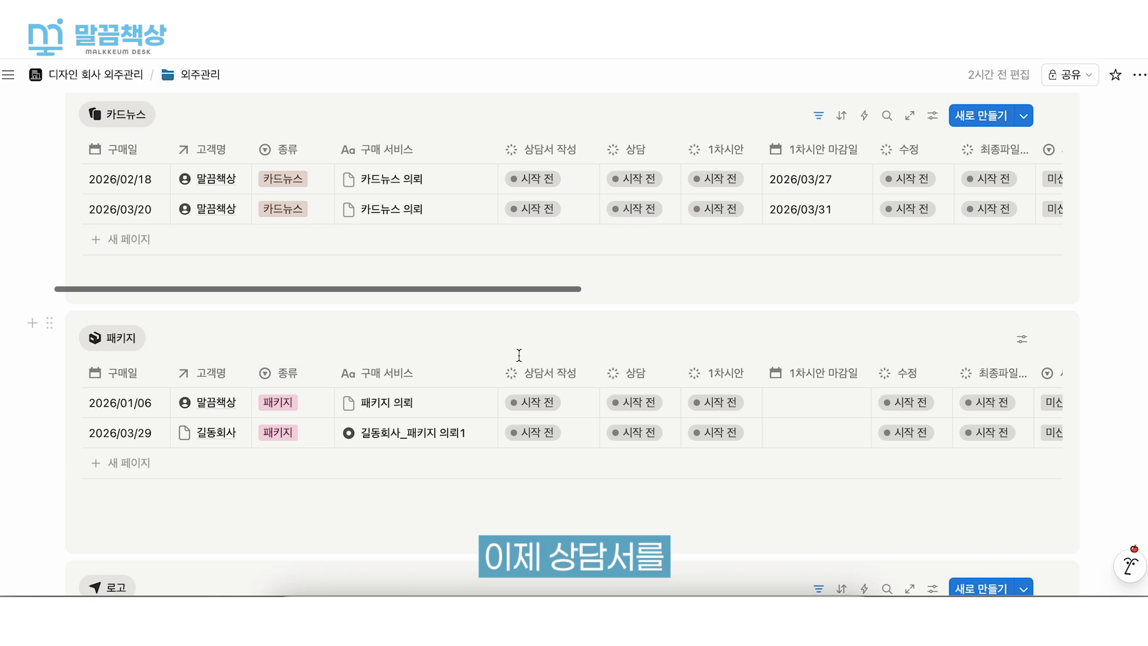
- Set both 상담서 작성 and 상담 to 완료 for the 길동회사_패키지 의뢰1 request
{"action": "scroll", "coordinate": [518, 350], "scroll_direction": "down", "scroll_amount": 1}
{"action": "scroll", "coordinate": [257, 412], "scroll_direction": "right", "scroll_amount": 3}
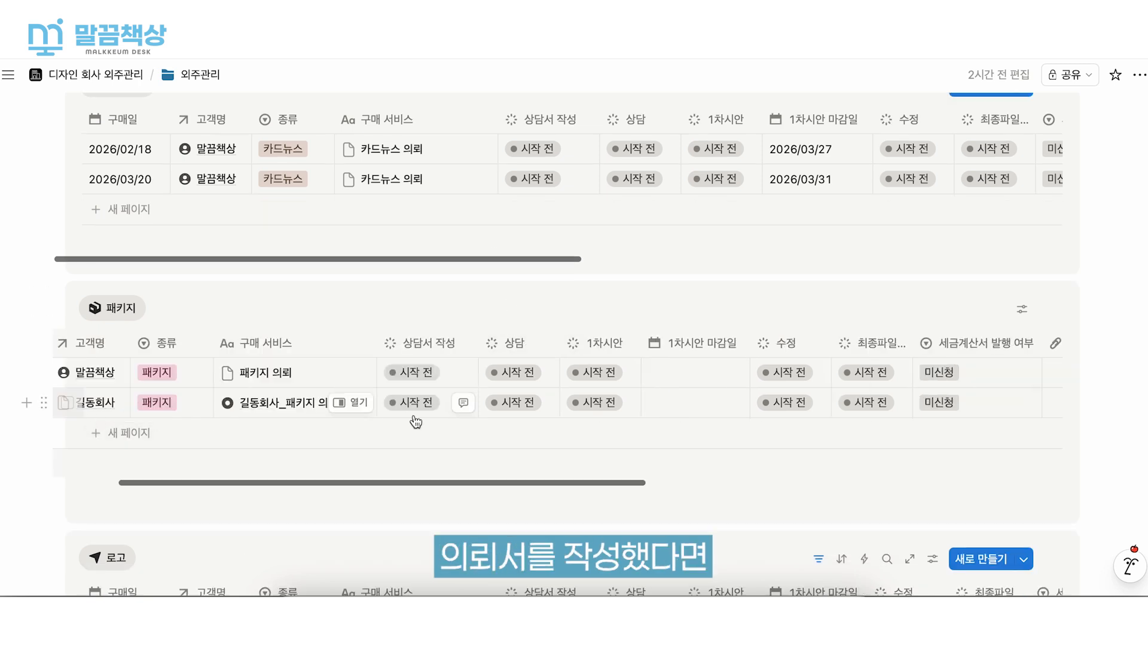
{"action": "left_click", "coordinate": [415, 411]}
{"action": "left_click", "coordinate": [467, 351]}
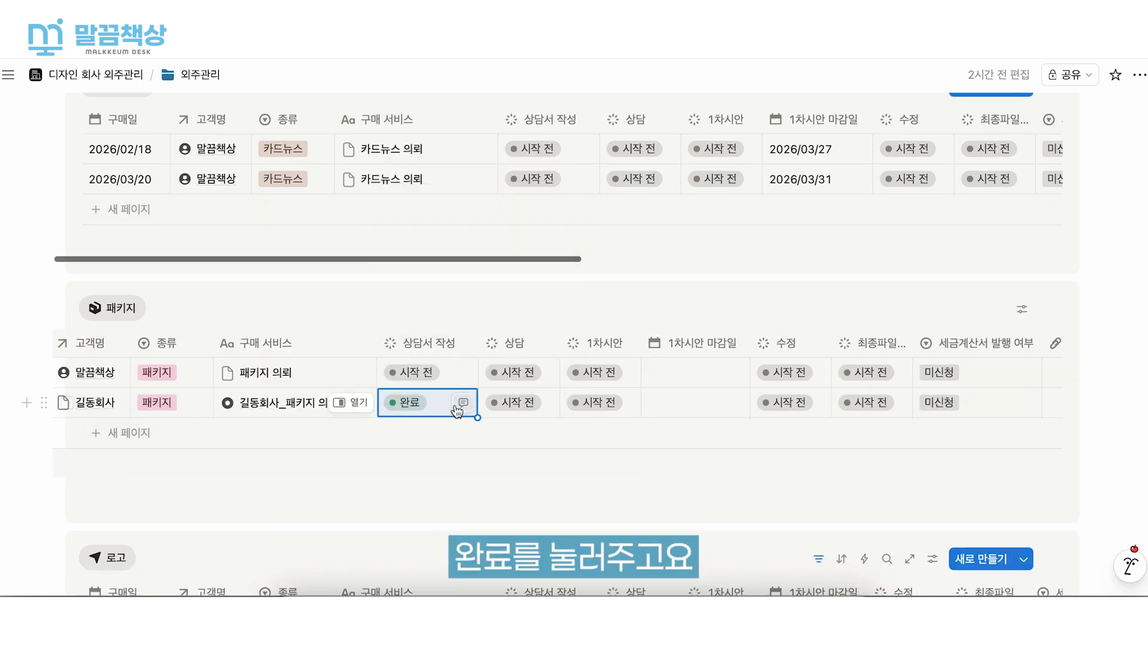
{"action": "scroll", "coordinate": [456, 407], "scroll_direction": "right", "scroll_amount": 3}
{"action": "left_click", "coordinate": [434, 353]}
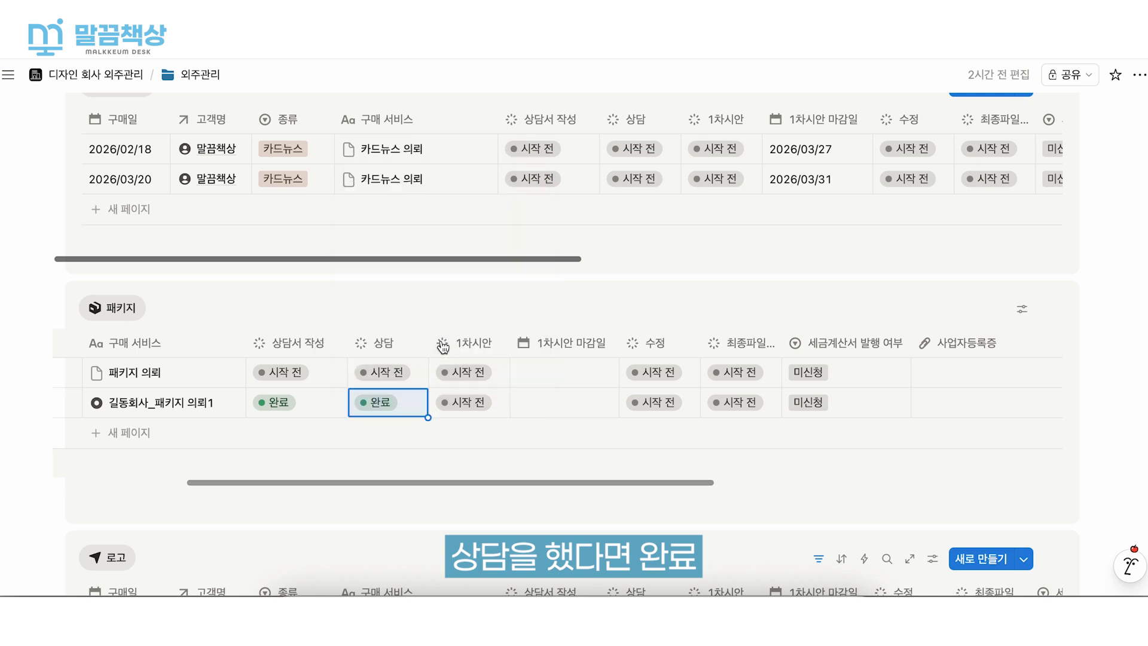
- Set the 길동회사 request's 1차시안 to 진행 중 and its 1차시안 마감일 to 2026/03/31
{"action": "left_click", "coordinate": [462, 402]}
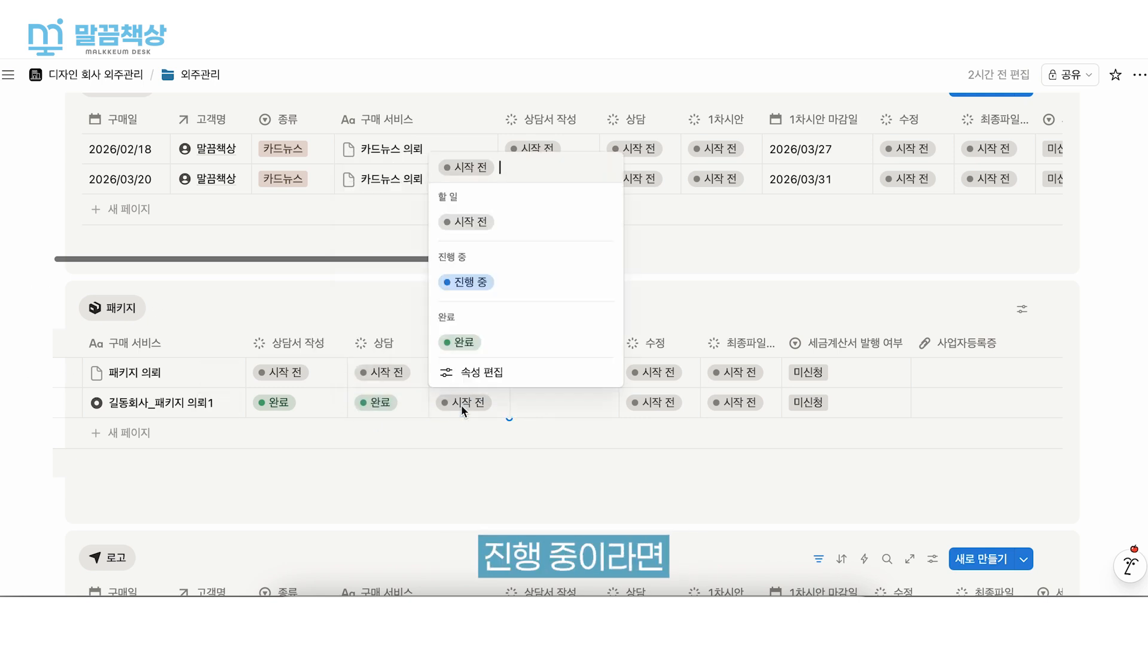
{"action": "left_click", "coordinate": [502, 282]}
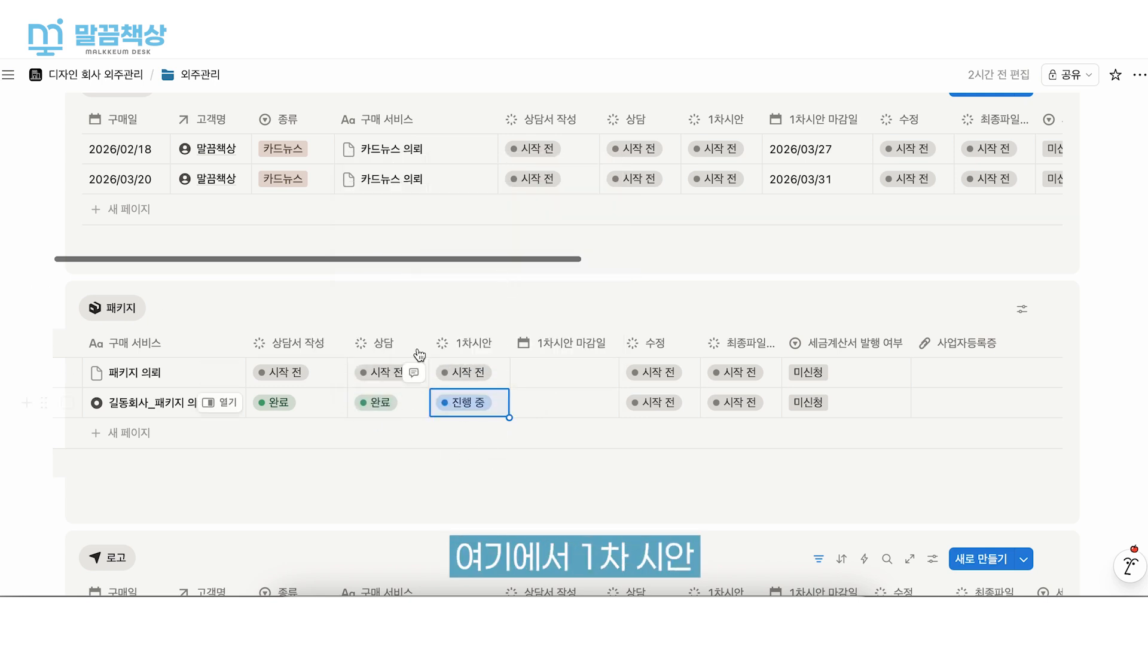
{"action": "left_click", "coordinate": [579, 407]}
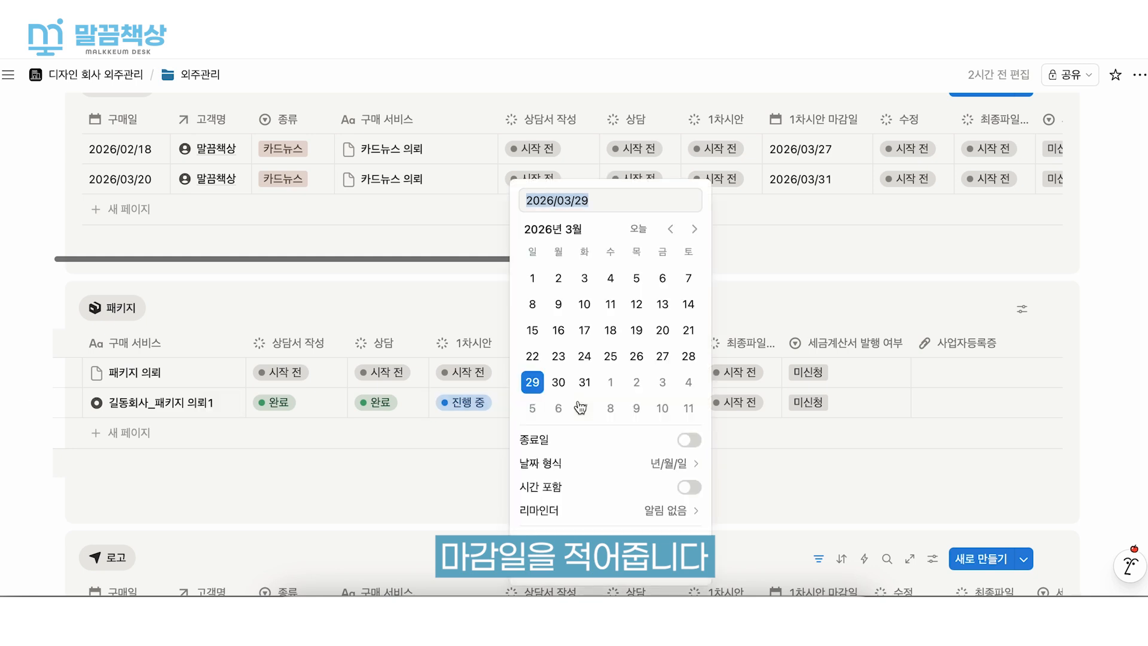
{"action": "left_click", "coordinate": [586, 381]}
{"action": "left_click", "coordinate": [459, 460]}
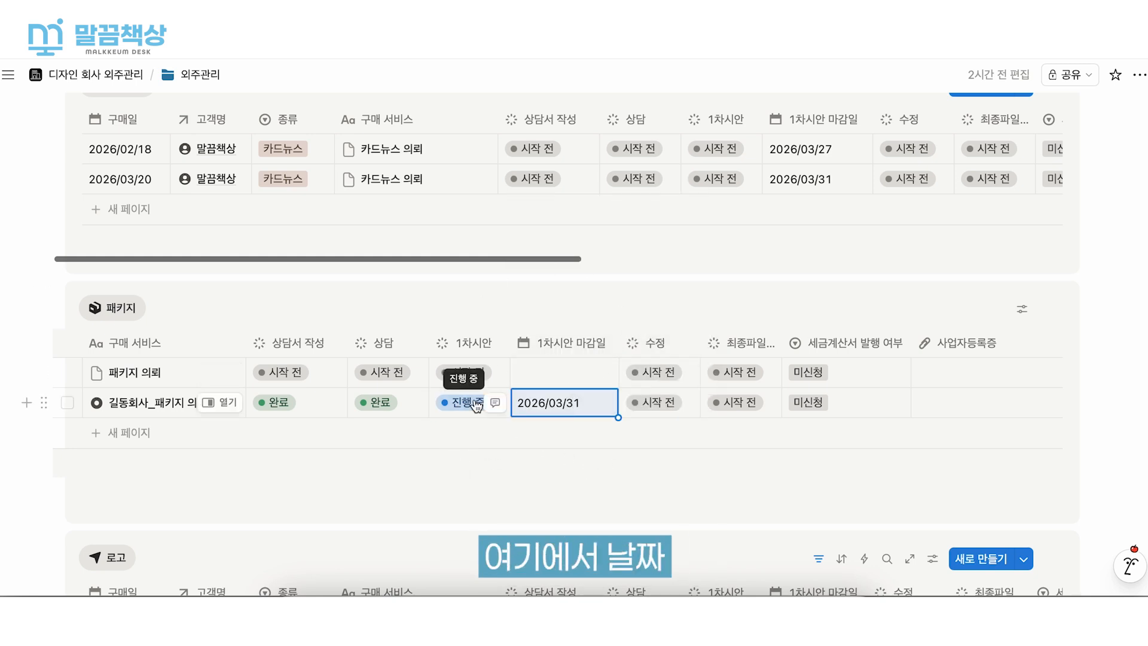
- Set the 길동회사 request's 수정 to 진행 중 and its 최종파일전달 to 완료
{"action": "scroll", "coordinate": [469, 400], "scroll_direction": "right", "scroll_amount": 4}
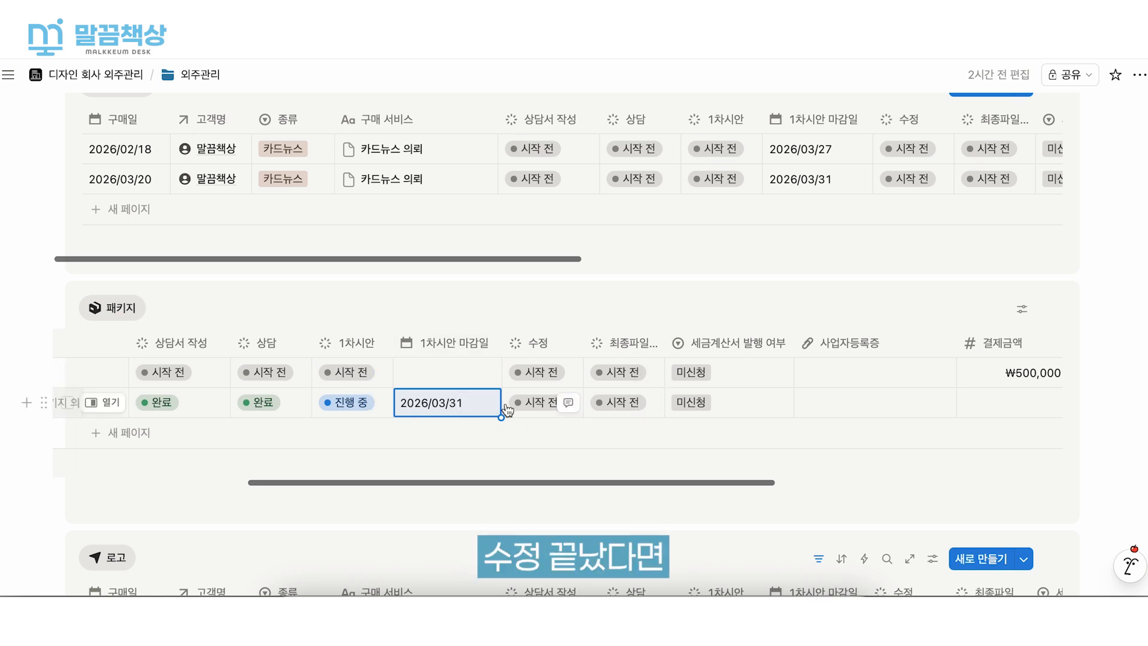
{"action": "left_click", "coordinate": [533, 408]}
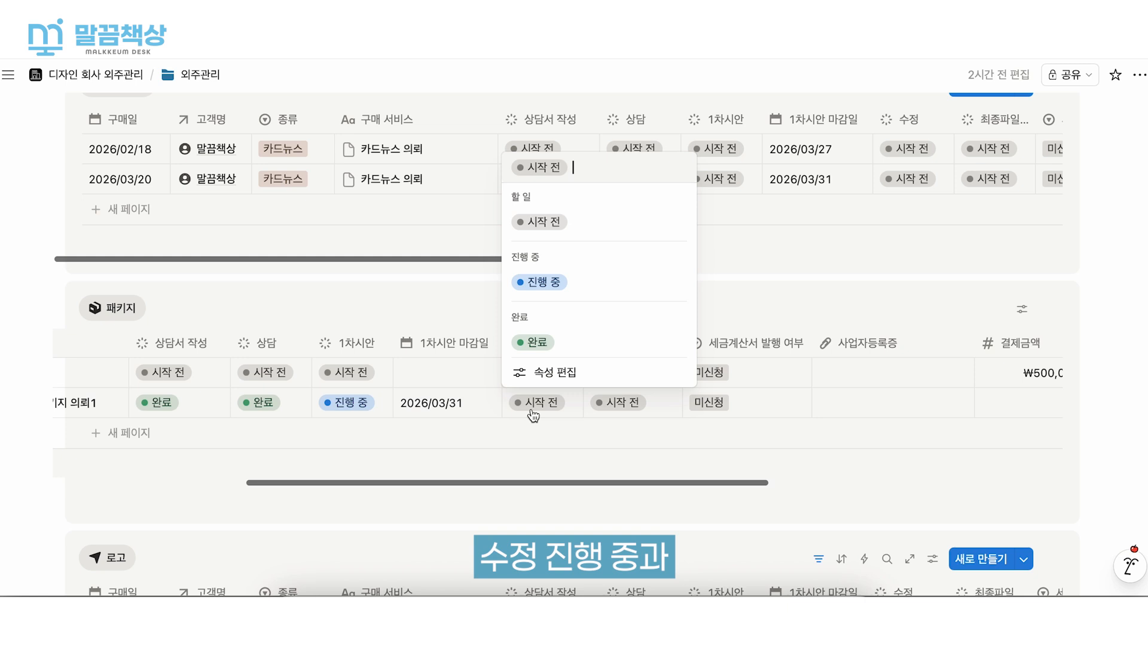
{"action": "left_click", "coordinate": [562, 283]}
{"action": "left_click", "coordinate": [628, 404]}
{"action": "left_click", "coordinate": [663, 352]}
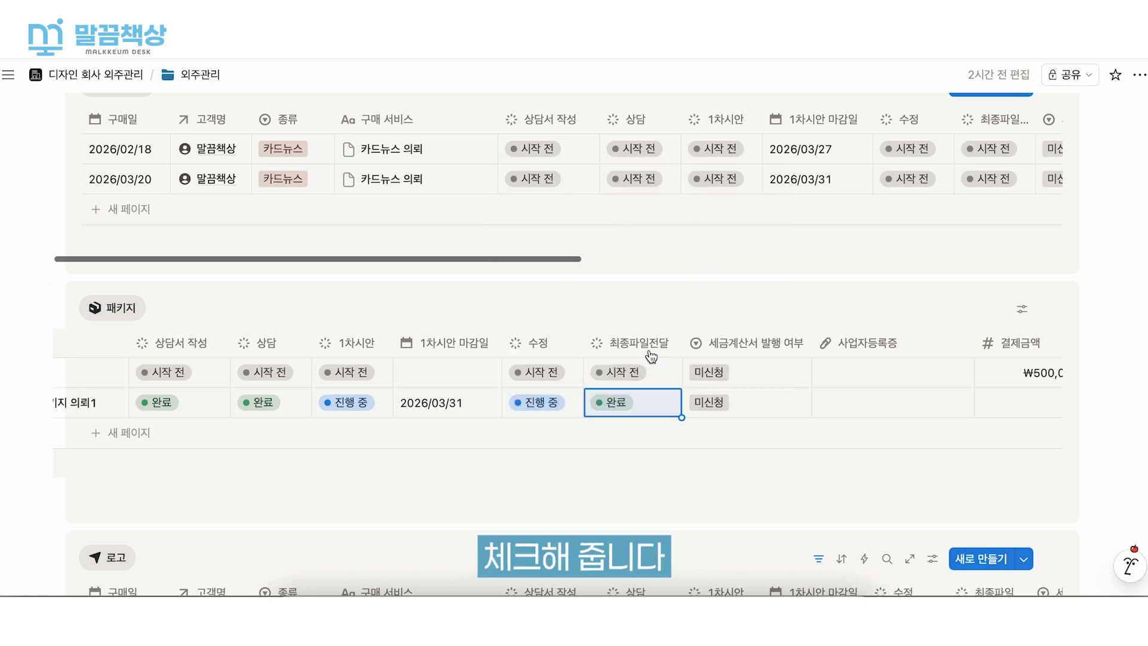
- Set 세금계산서 발행 여부 to 신청 for the 길동회사 package request
{"action": "scroll", "coordinate": [526, 418], "scroll_direction": "right", "scroll_amount": 10}
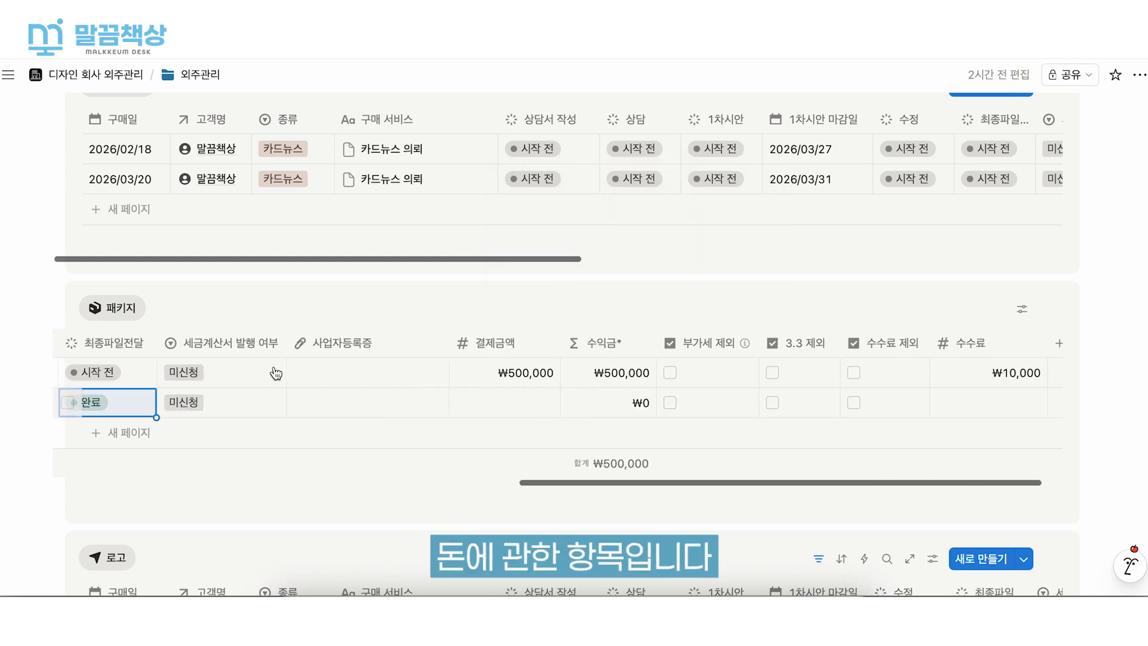
{"action": "scroll", "coordinate": [448, 412], "scroll_direction": "left", "scroll_amount": 10}
{"action": "scroll", "coordinate": [449, 412], "scroll_direction": "right", "scroll_amount": 10}
{"action": "left_click", "coordinate": [166, 416]}
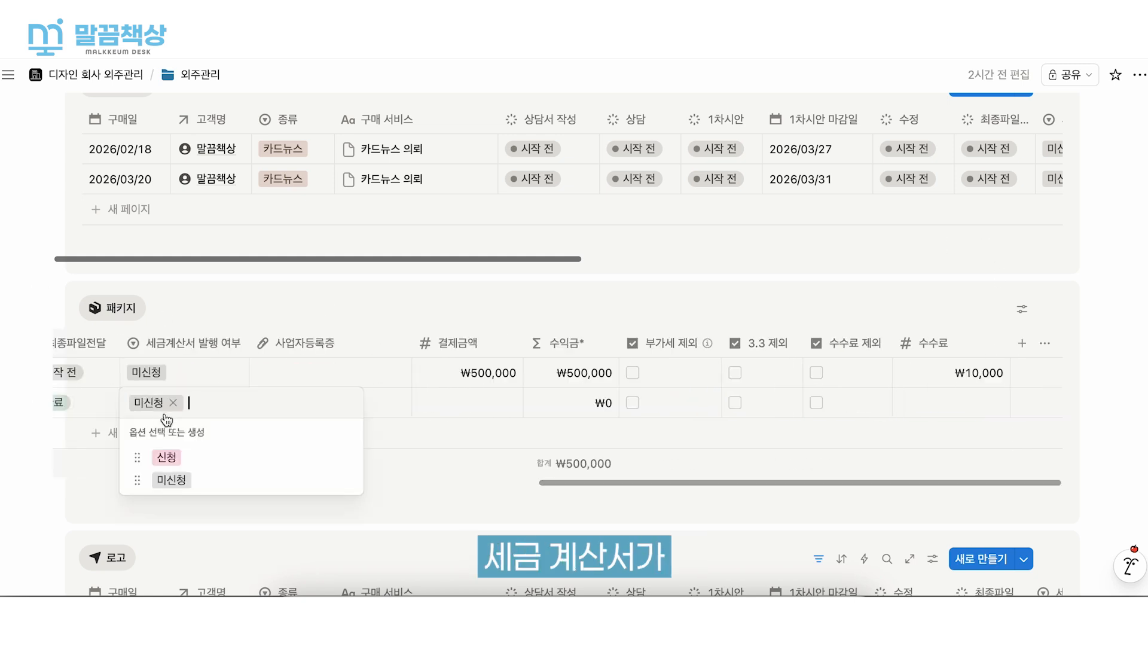
{"action": "left_click", "coordinate": [184, 459]}
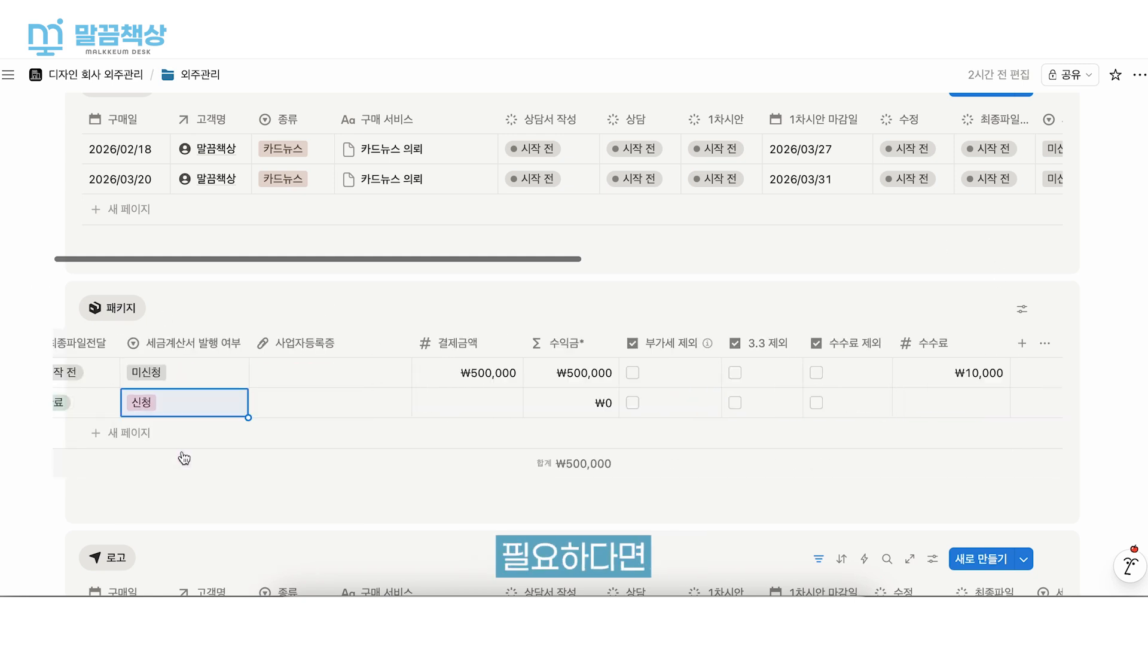
- View the file upload options of the 길동회사 request's 사업자등록증 field and dismiss them
{"action": "left_click", "coordinate": [305, 409]}
{"action": "left_click", "coordinate": [302, 408]}
{"action": "left_click", "coordinate": [317, 476]}
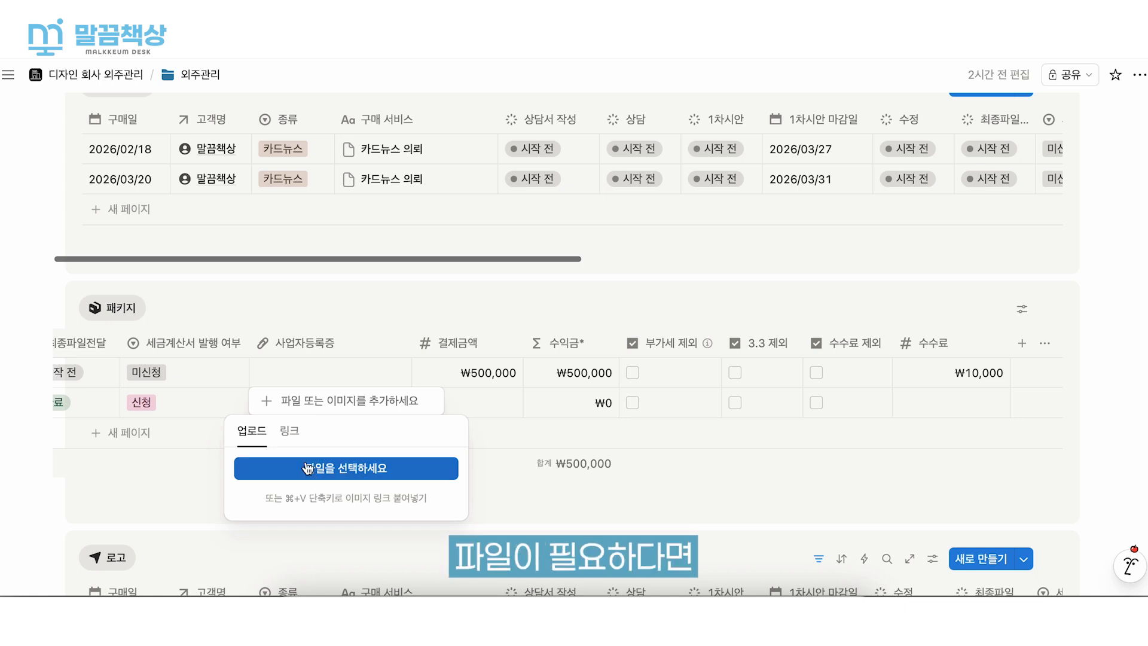
{"action": "left_click", "coordinate": [633, 409]}
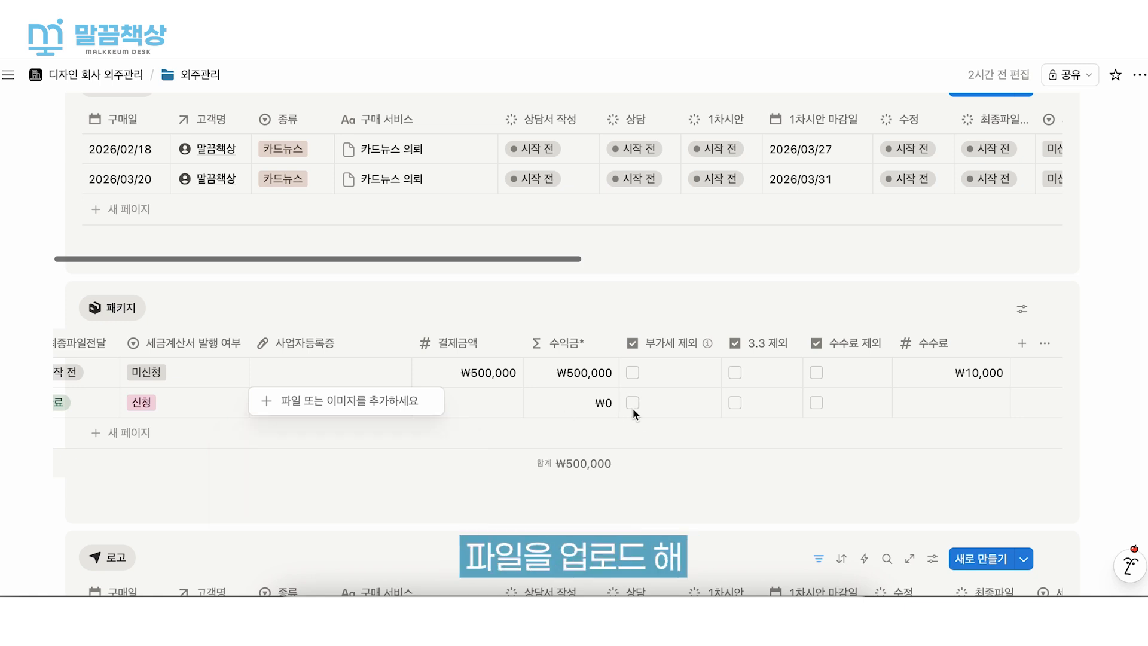
{"action": "key", "text": "Escape"}
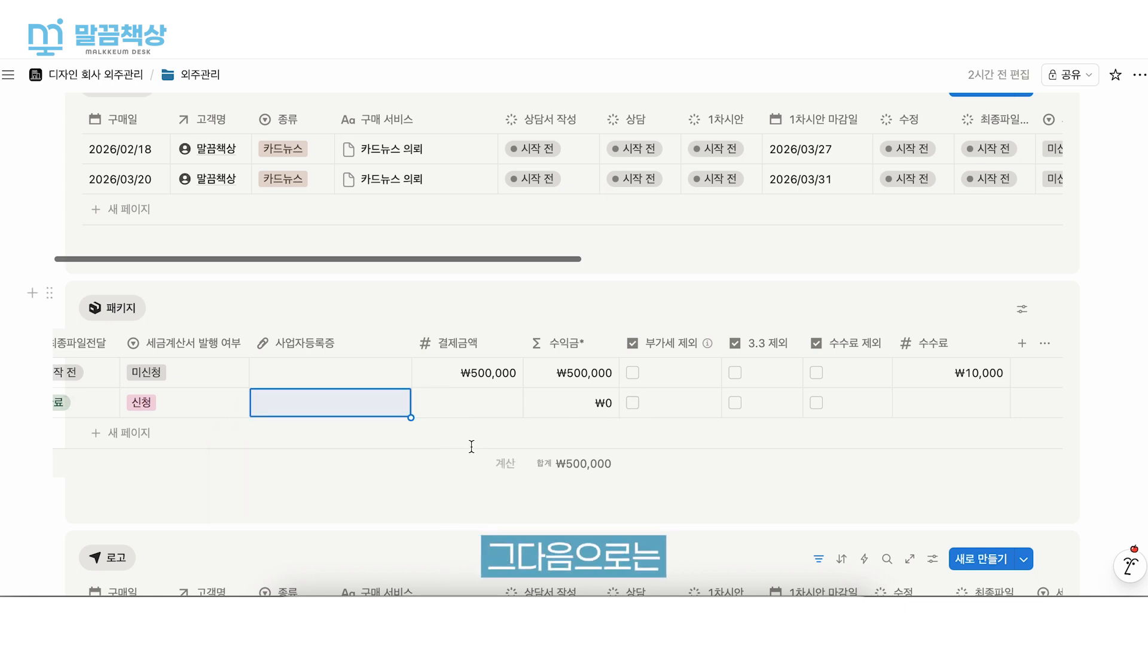
- Set 결제금액 to 500000 for the 길동회사 package request
{"action": "left_click", "coordinate": [461, 403]}
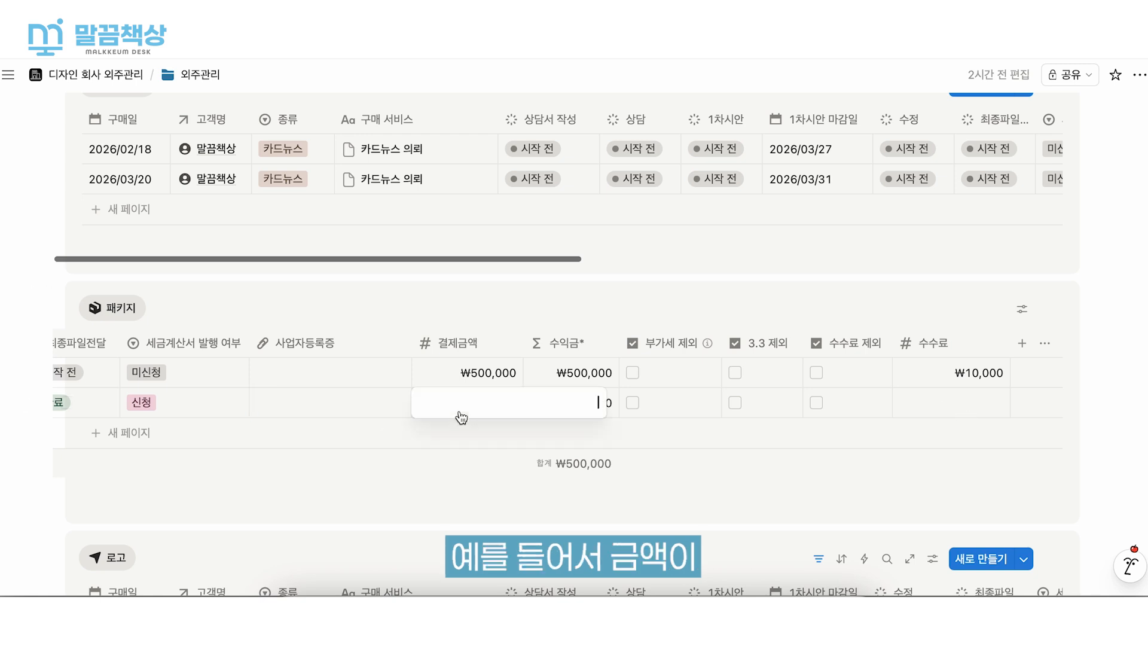
{"action": "type", "text": "500000"}
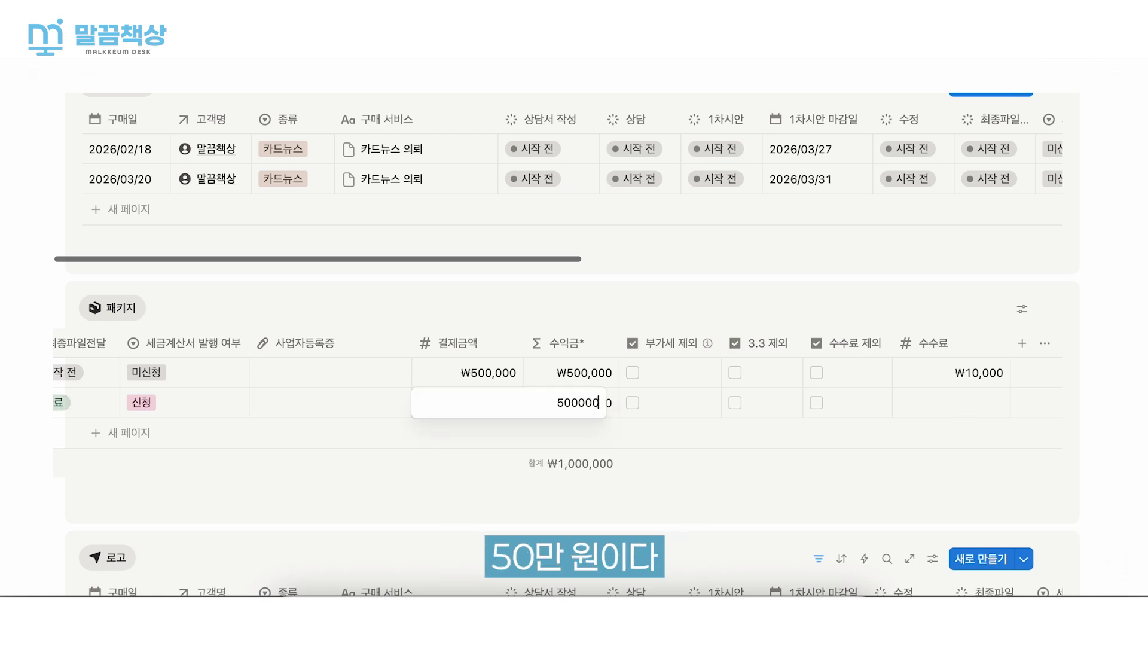
{"action": "key", "text": "Return"}
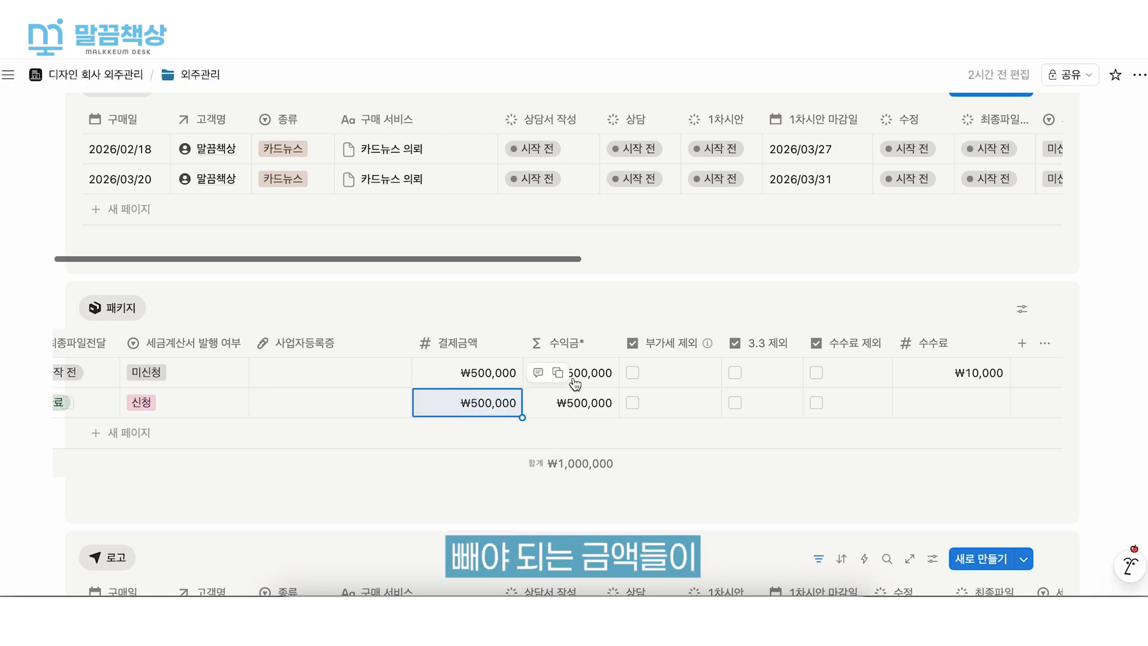
- Try the 부가세 제외 and 3.3 제외 options on the 길동회사 package request and clear them again
{"action": "left_click", "coordinate": [635, 404]}
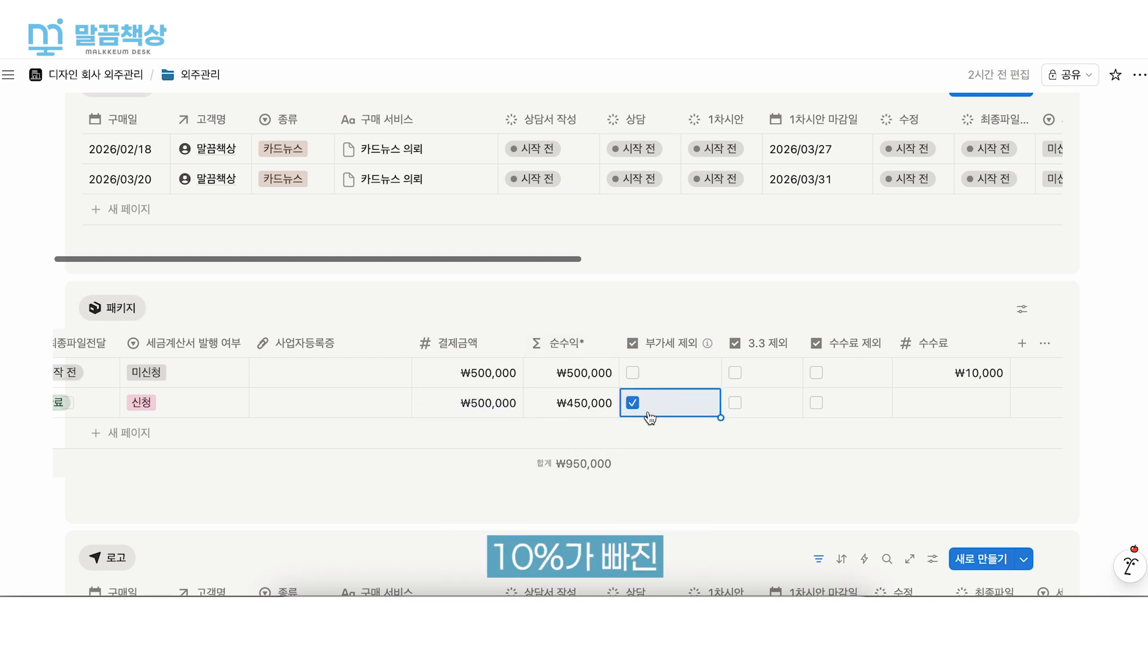
{"action": "left_click", "coordinate": [650, 417]}
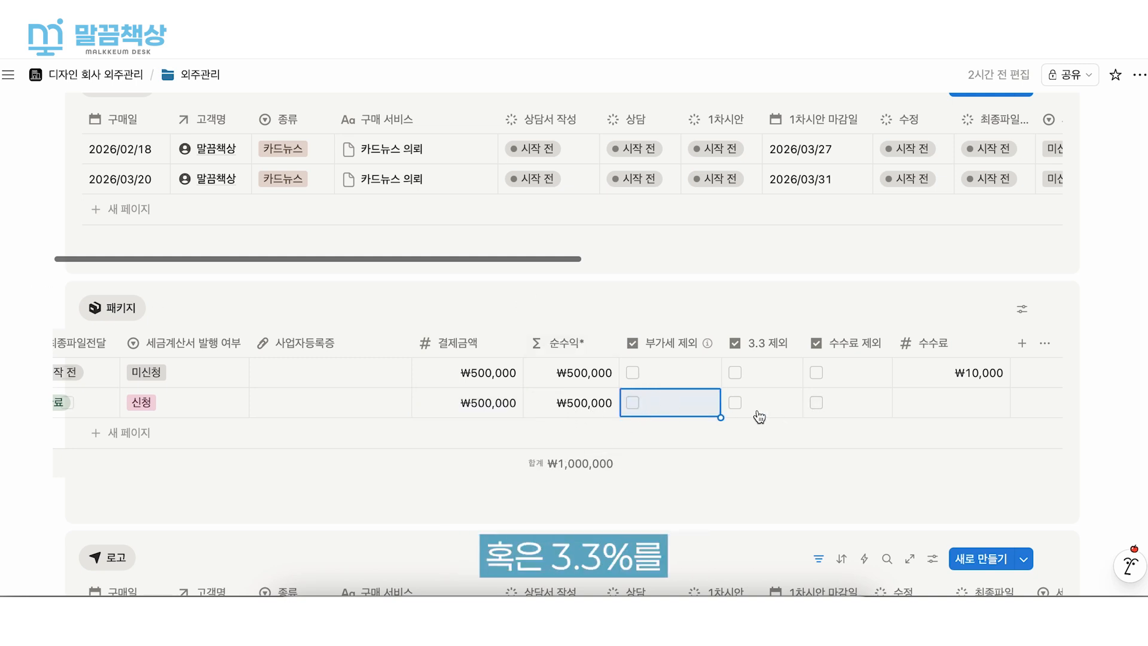
{"action": "left_click", "coordinate": [736, 403]}
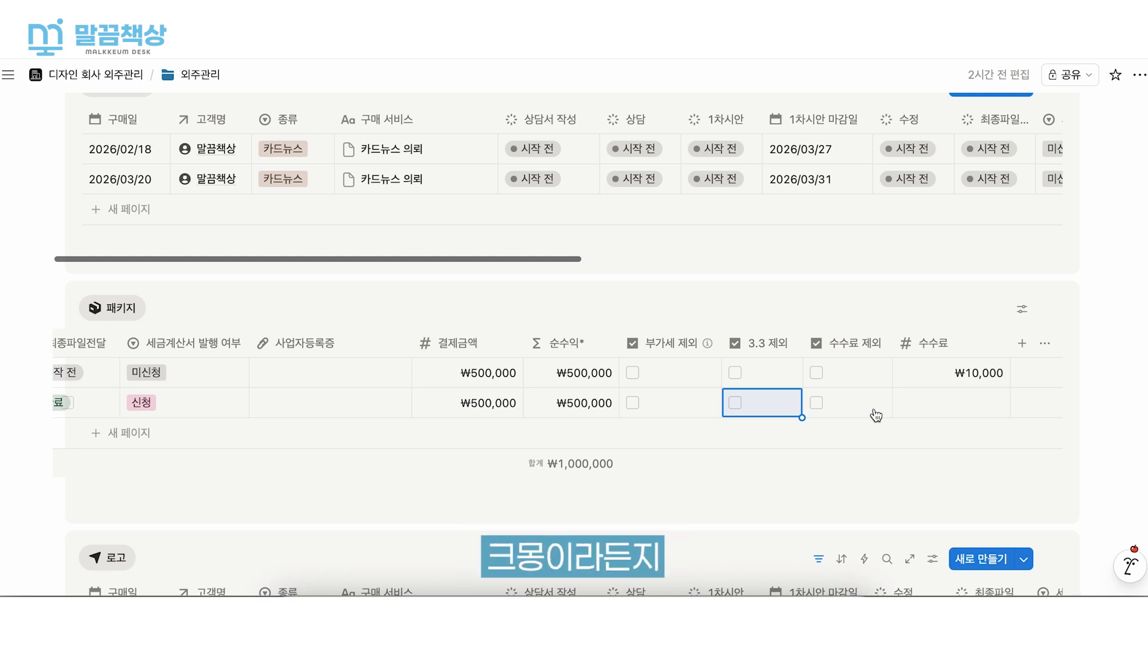
- Enable 수수료 제외 for the 길동회사 package request and set its 수수료 to 50000
{"action": "left_click", "coordinate": [852, 409]}
{"action": "left_click", "coordinate": [852, 409]}
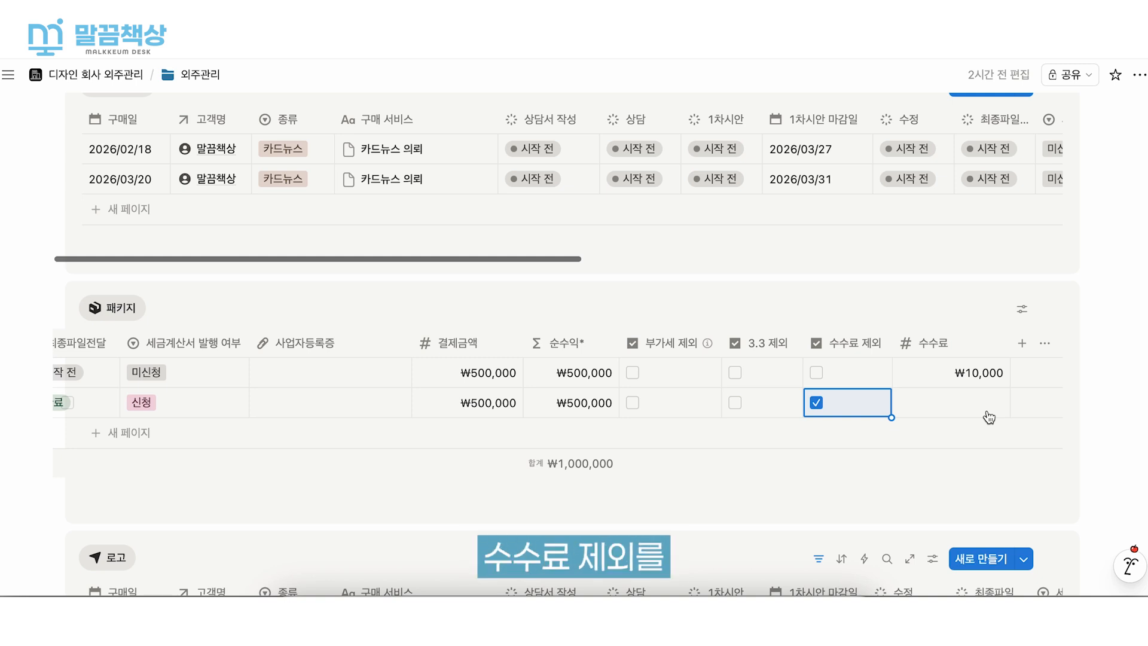
{"action": "left_click", "coordinate": [936, 411]}
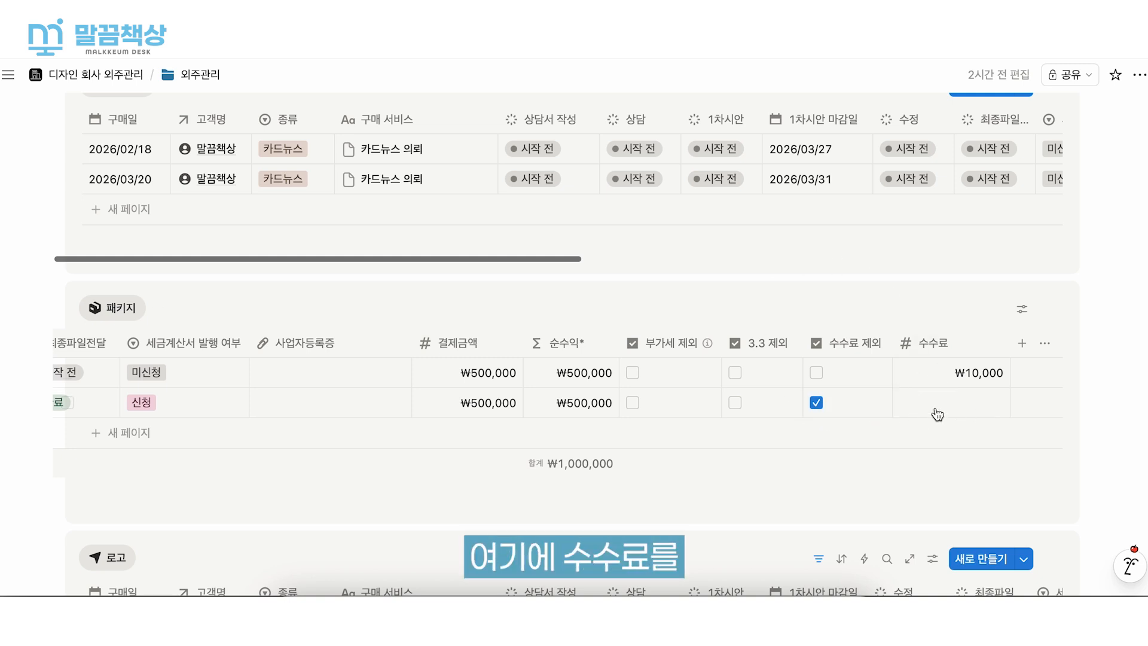
{"action": "type", "text": "50000"}
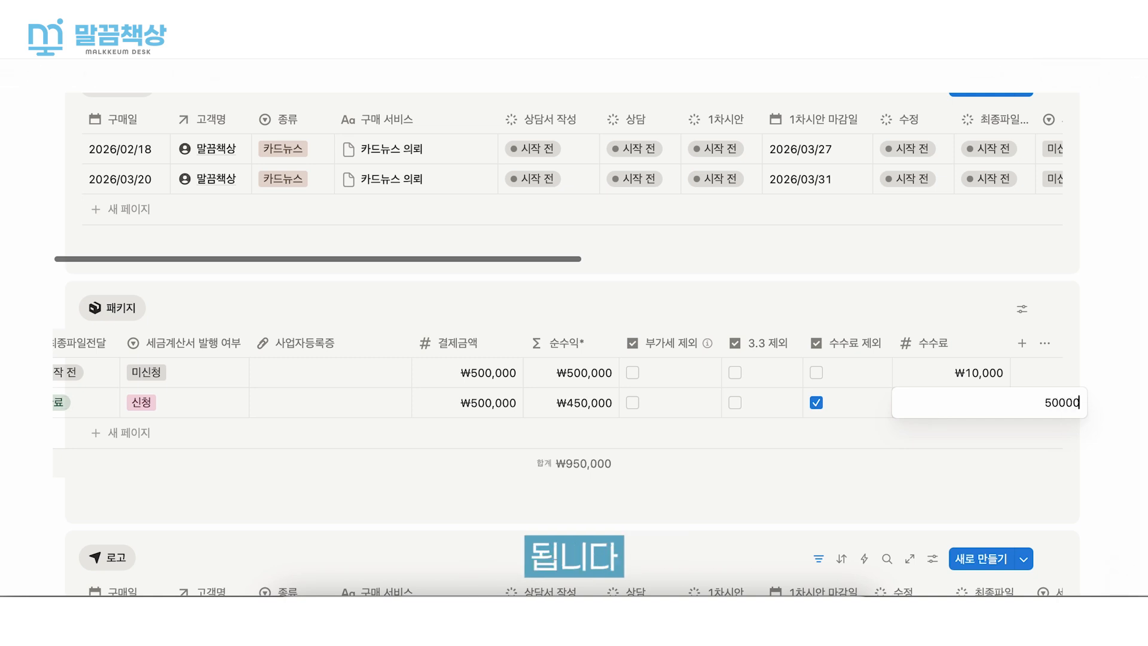
{"action": "key", "text": "Return"}
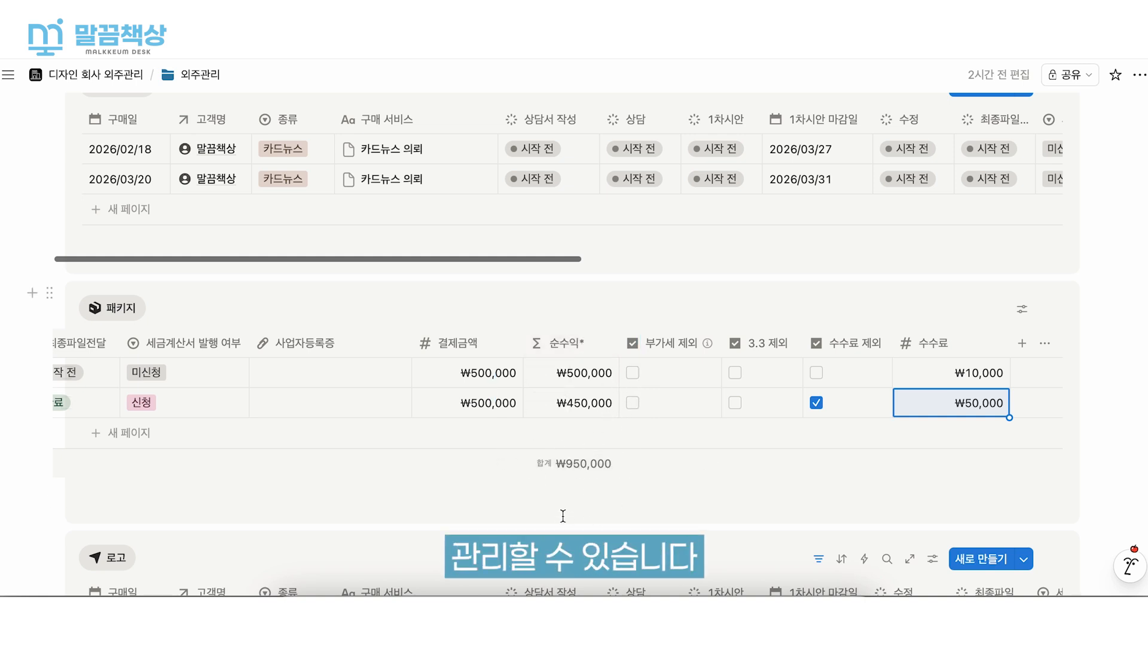
- Return to the workspace's main page and open the 세금계산서 page at its table of requests needing an invoice
{"action": "scroll", "coordinate": [680, 320], "scroll_direction": "down", "scroll_amount": 5}
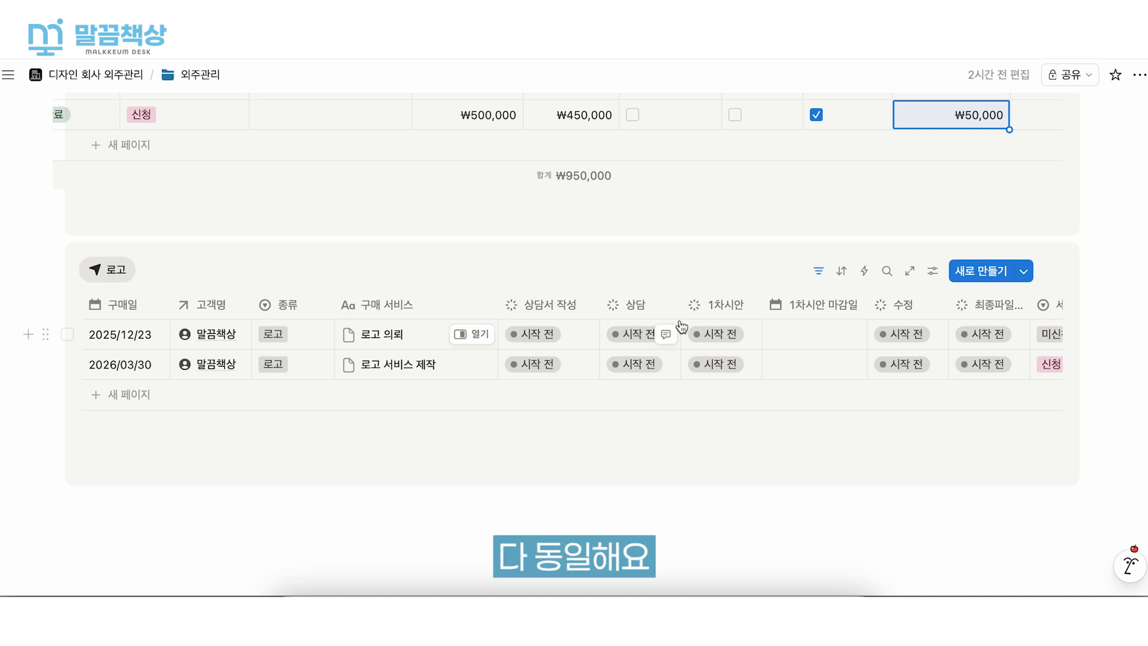
{"action": "scroll", "coordinate": [681, 323], "scroll_direction": "right", "scroll_amount": 10}
{"action": "scroll", "coordinate": [682, 327], "scroll_direction": "left", "scroll_amount": 3}
{"action": "scroll", "coordinate": [681, 324], "scroll_direction": "up", "scroll_amount": 7}
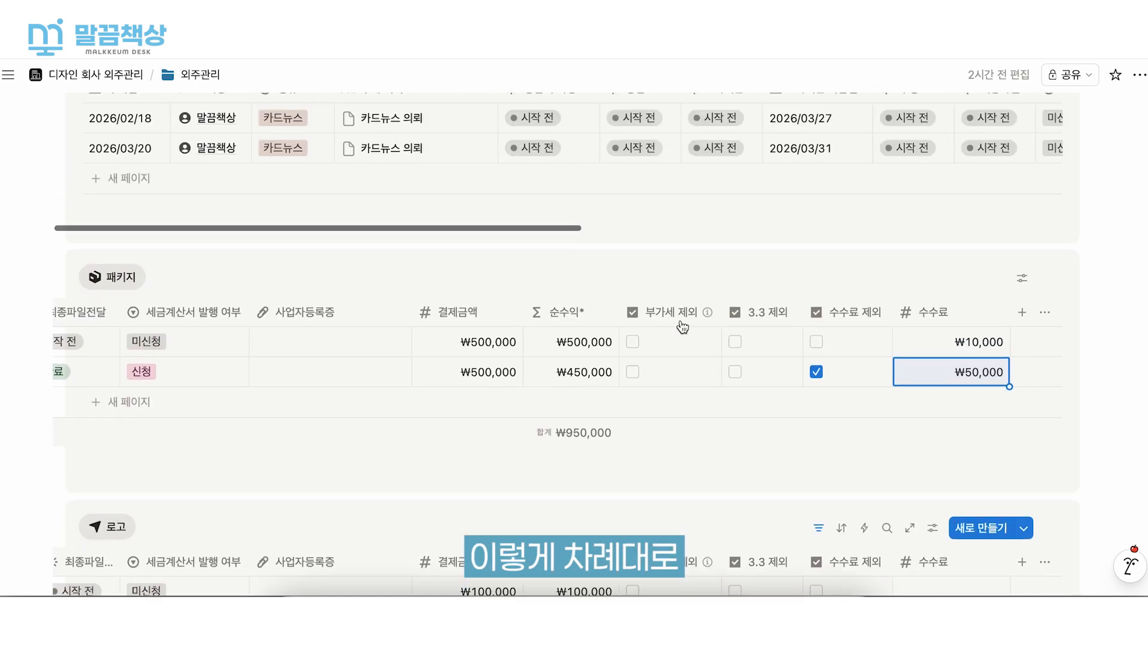
{"action": "scroll", "coordinate": [662, 291], "scroll_direction": "right", "scroll_amount": 10}
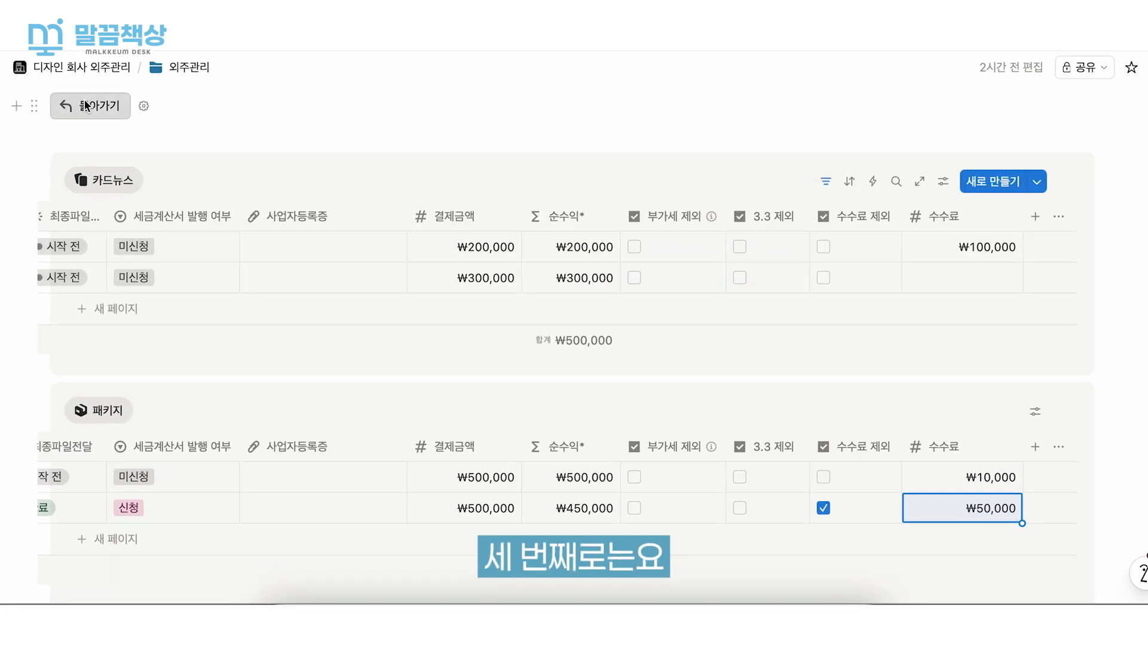
{"action": "left_click", "coordinate": [85, 105]}
{"action": "scroll", "coordinate": [346, 269], "scroll_direction": "down", "scroll_amount": 6}
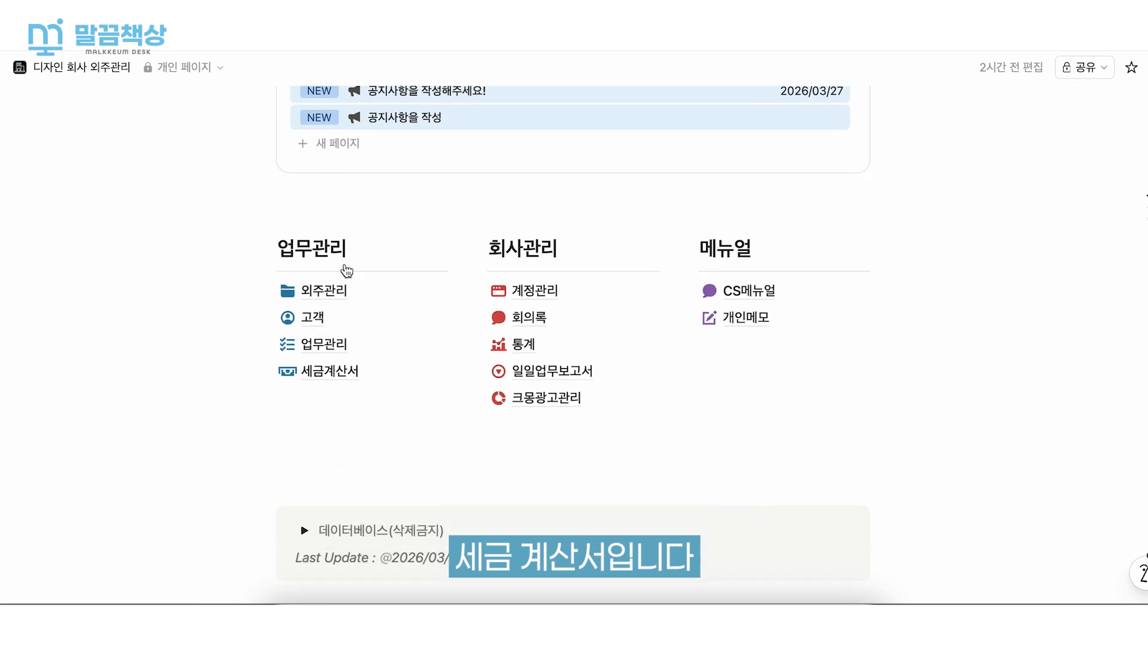
{"action": "left_click", "coordinate": [382, 312]}
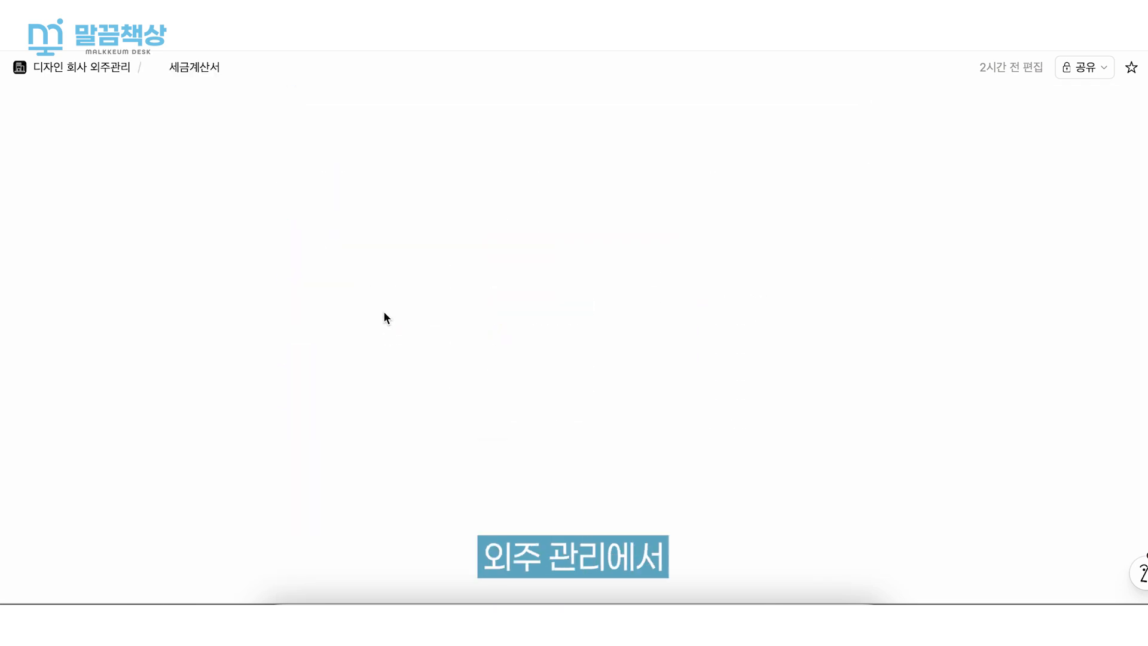
{"action": "scroll", "coordinate": [384, 311], "scroll_direction": "down", "scroll_amount": 2}
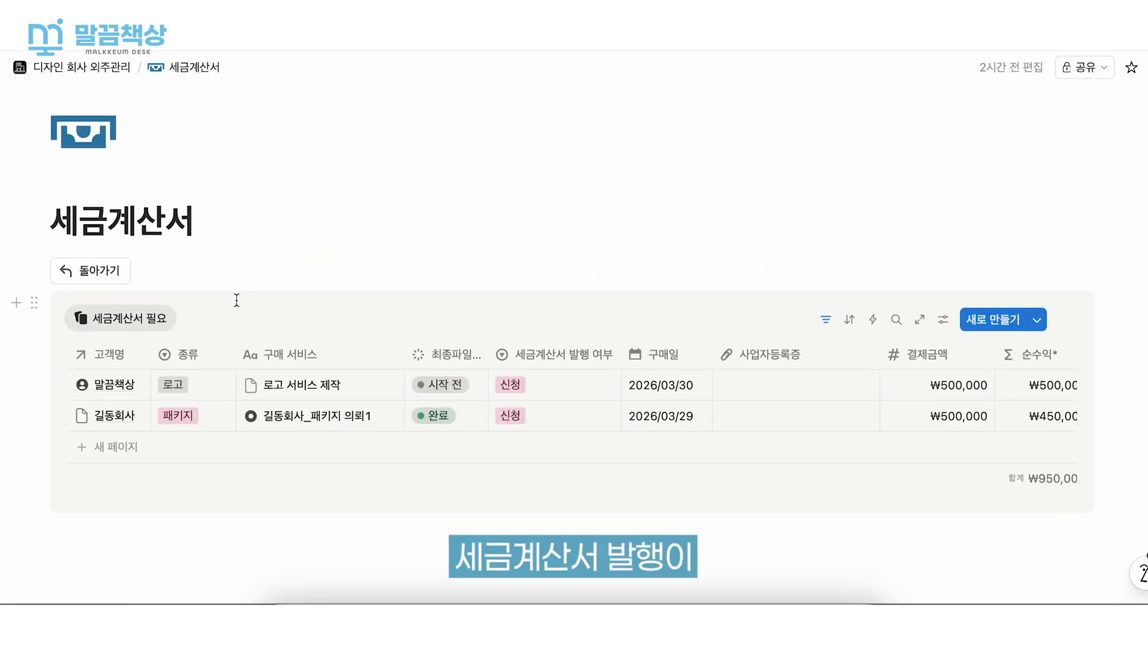
{"action": "scroll", "coordinate": [237, 301], "scroll_direction": "down", "scroll_amount": 1}
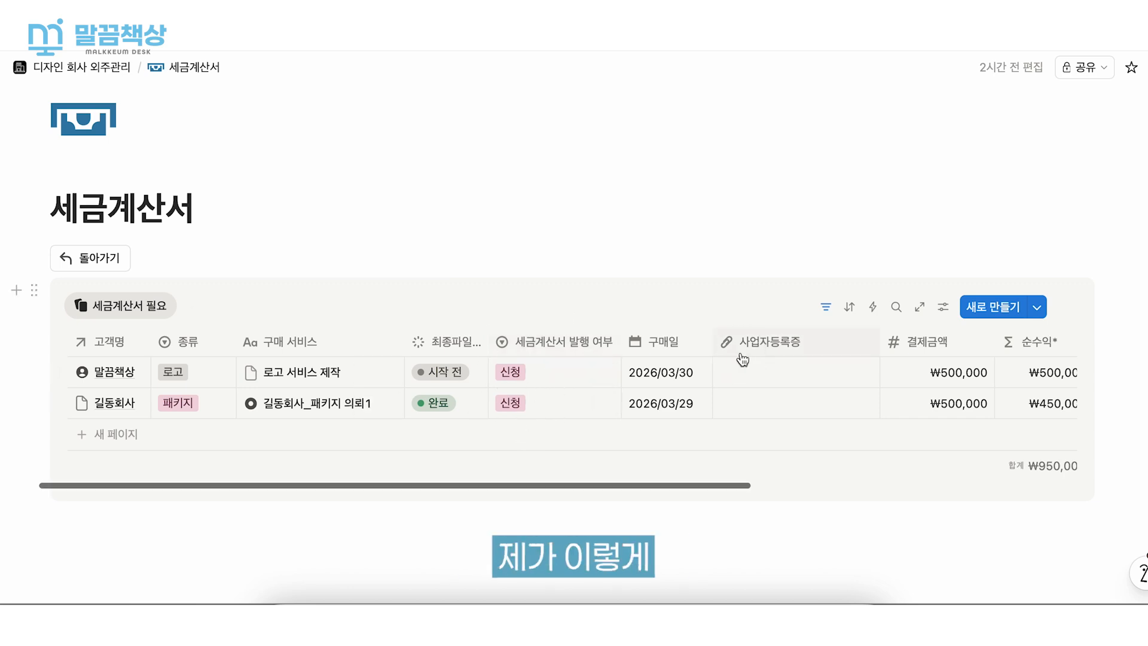
- Set 세금계산서 발행 여부 to 발행완료 for the 로고 서비스 제작 request
{"action": "left_click", "coordinate": [760, 342]}
{"action": "left_click", "coordinate": [817, 458]}
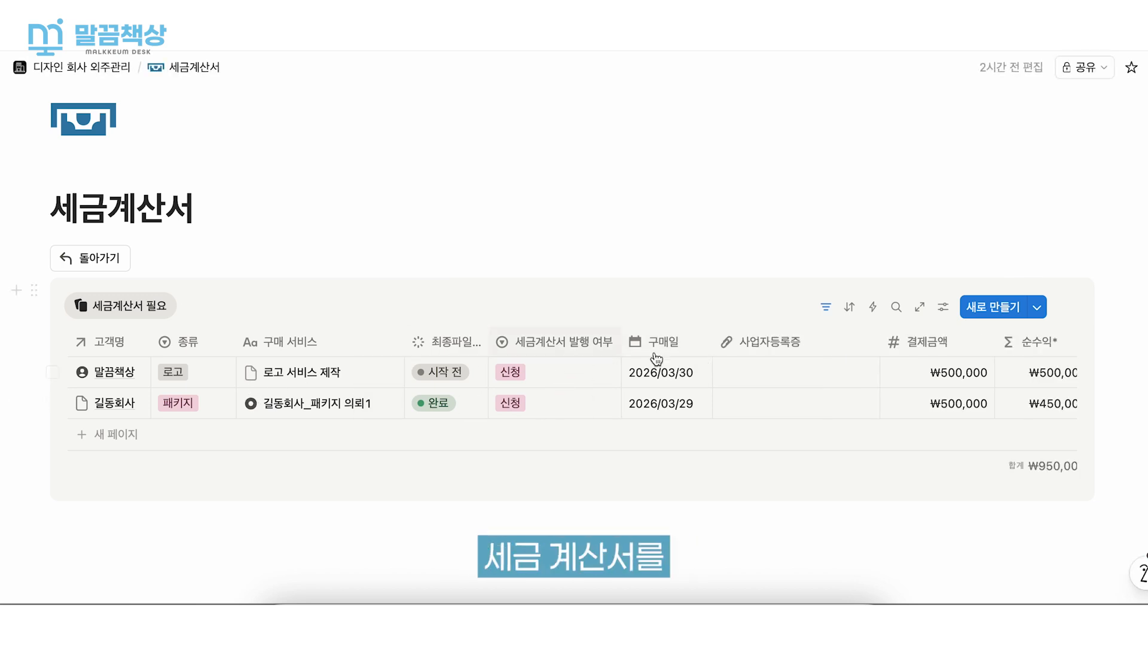
{"action": "left_click", "coordinate": [598, 372]}
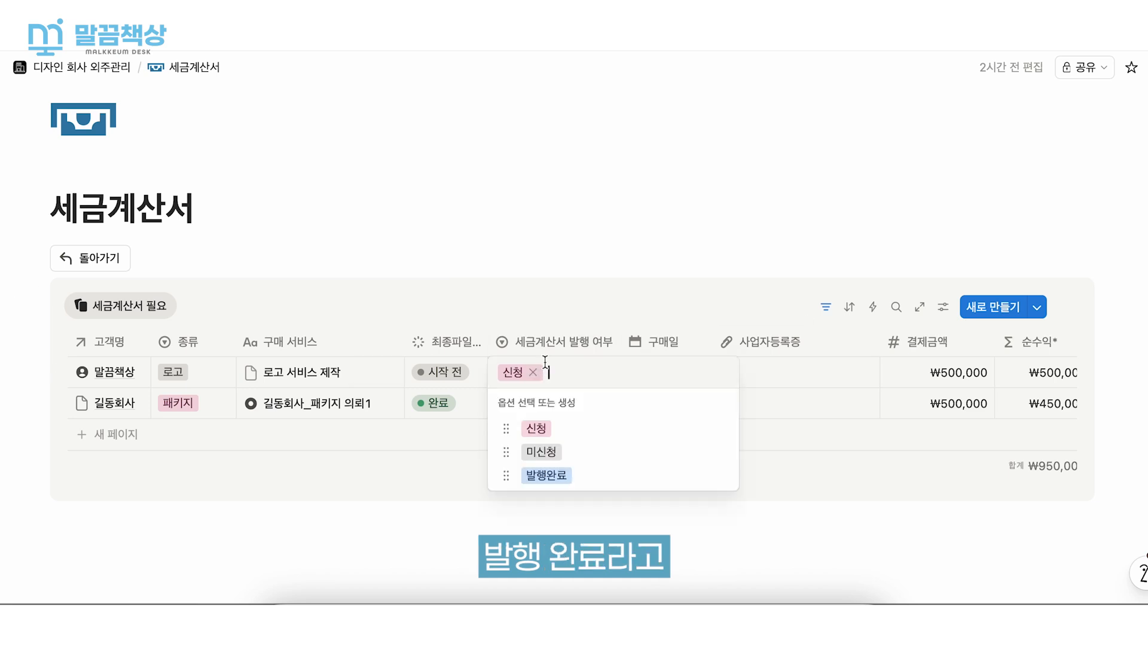
{"action": "left_click", "coordinate": [595, 476]}
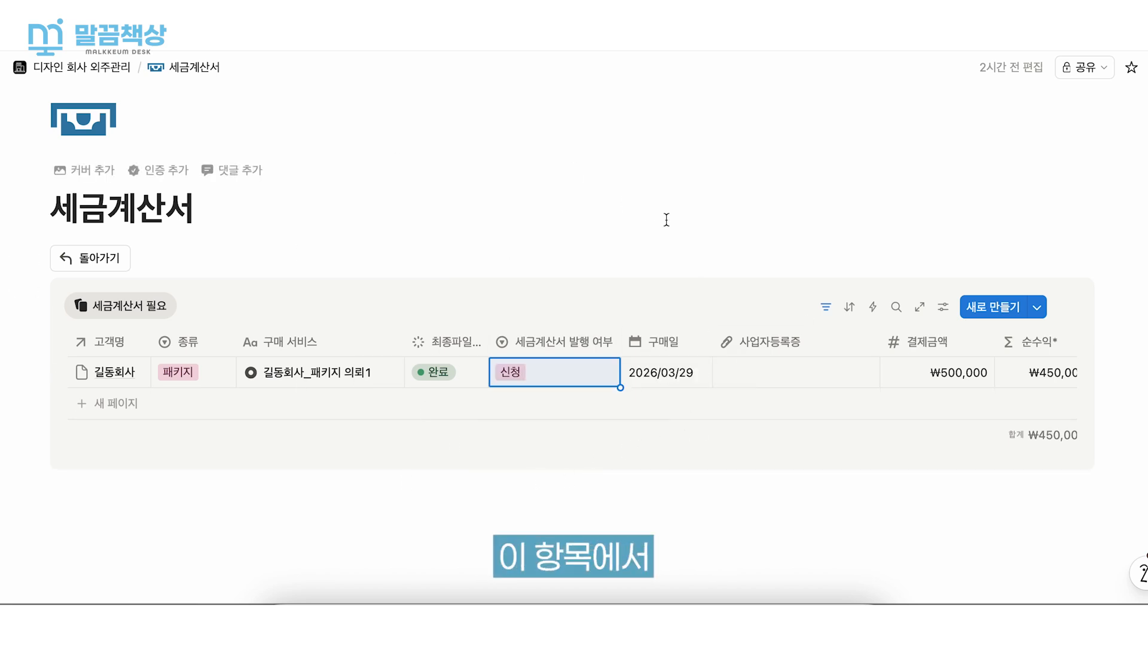
{"action": "left_click", "coordinate": [578, 498]}
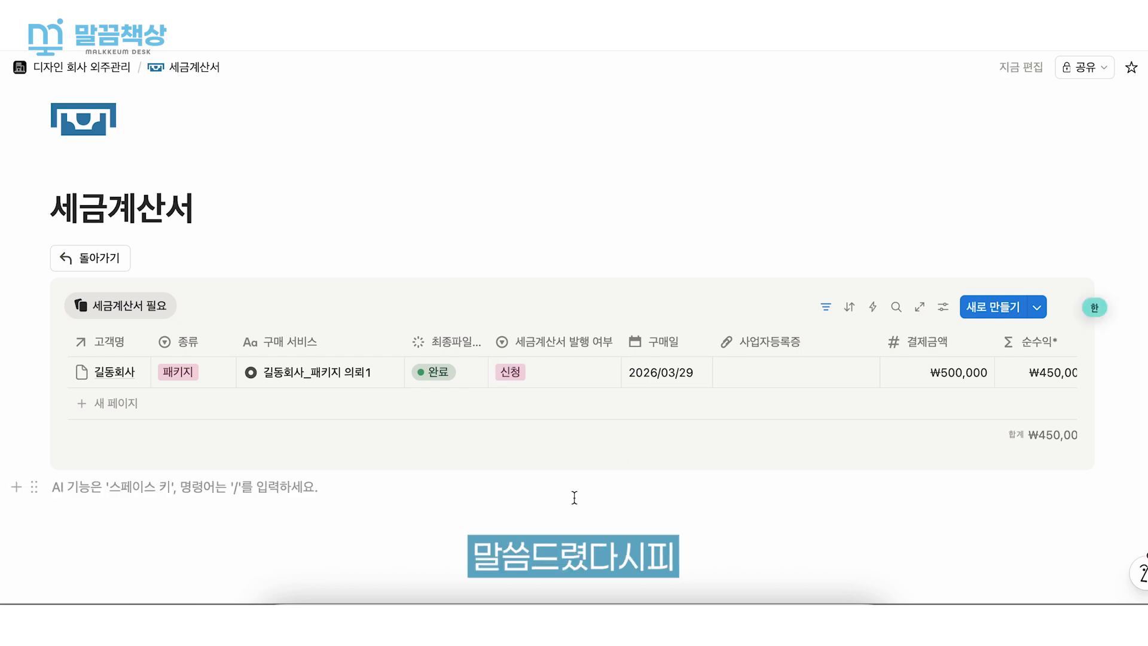
- Go back to the main page and open the 외주관리 page
{"action": "left_click", "coordinate": [93, 257]}
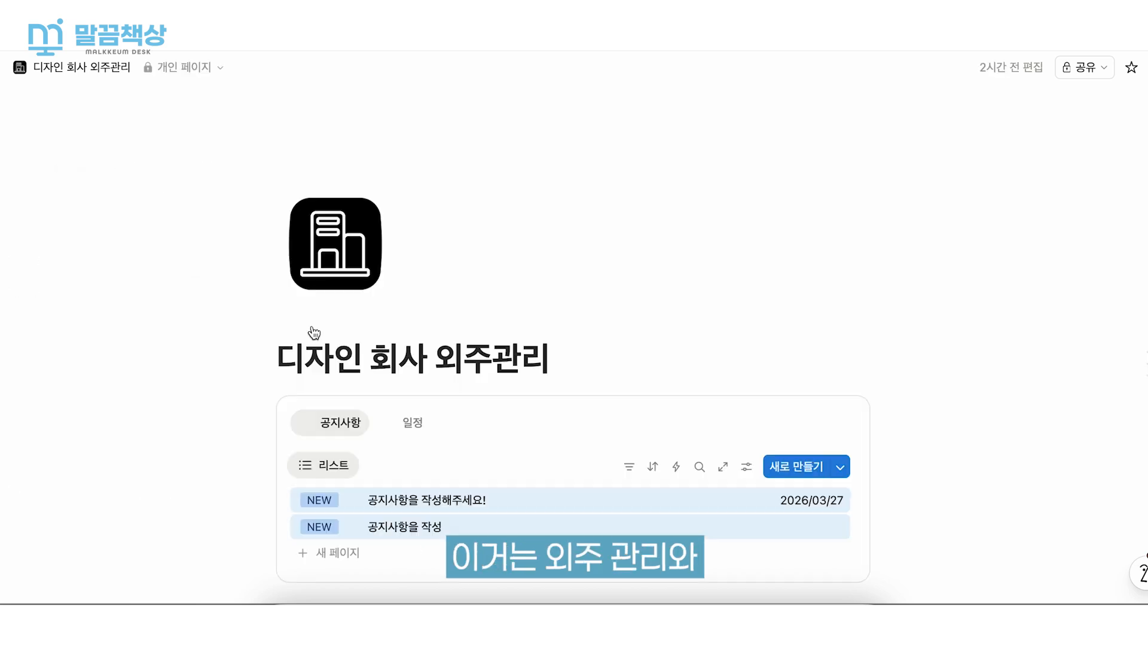
{"action": "scroll", "coordinate": [313, 326], "scroll_direction": "down", "scroll_amount": 5}
{"action": "scroll", "coordinate": [312, 325], "scroll_direction": "down", "scroll_amount": 2}
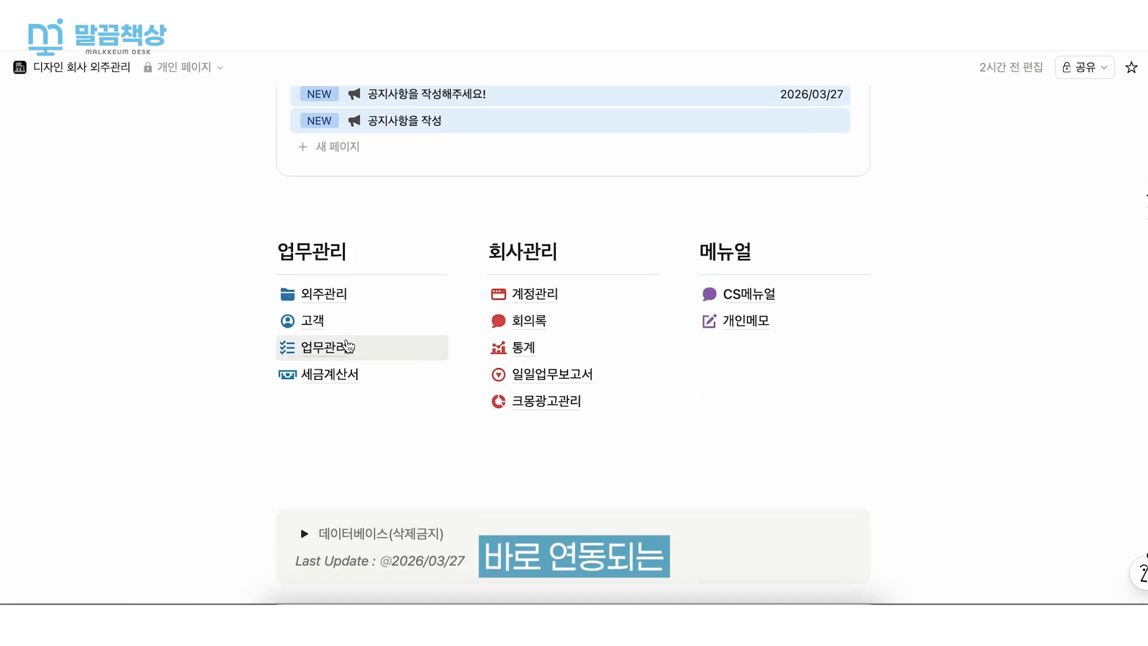
{"action": "left_click", "coordinate": [350, 296]}
{"action": "scroll", "coordinate": [350, 296], "scroll_direction": "down", "scroll_amount": 5}
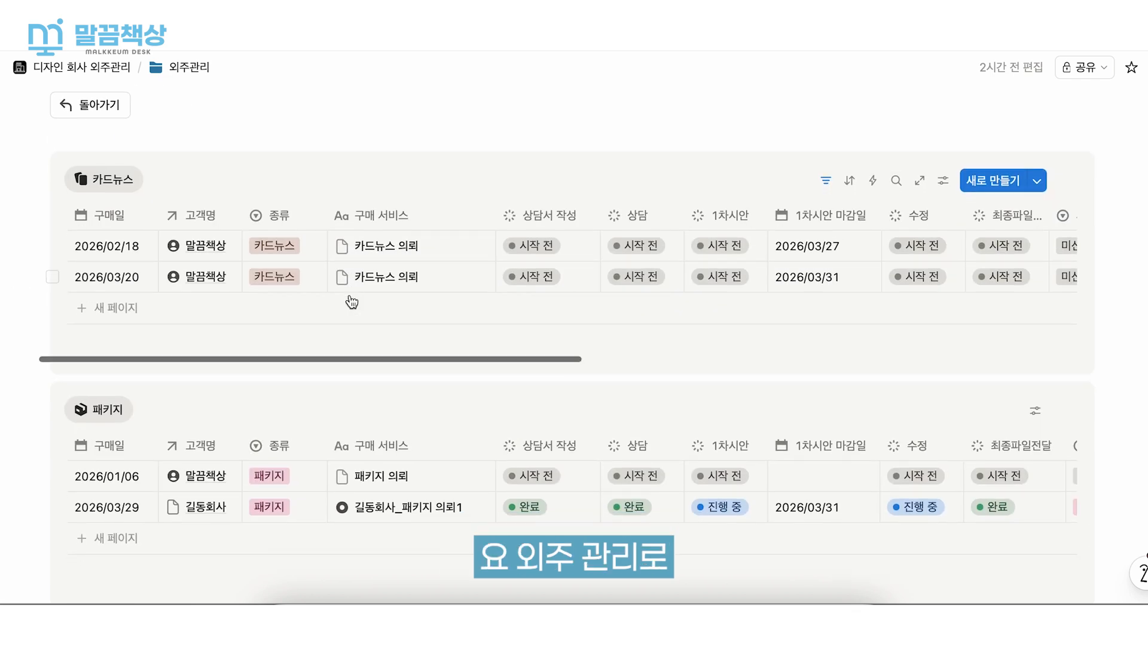
- In the 패키지 table, change the 말끔책상 패키지 의뢰 request's 세금계산서 발행 여부 to 신청 and finally to 발행완료
{"action": "scroll", "coordinate": [742, 396], "scroll_direction": "right", "scroll_amount": 5}
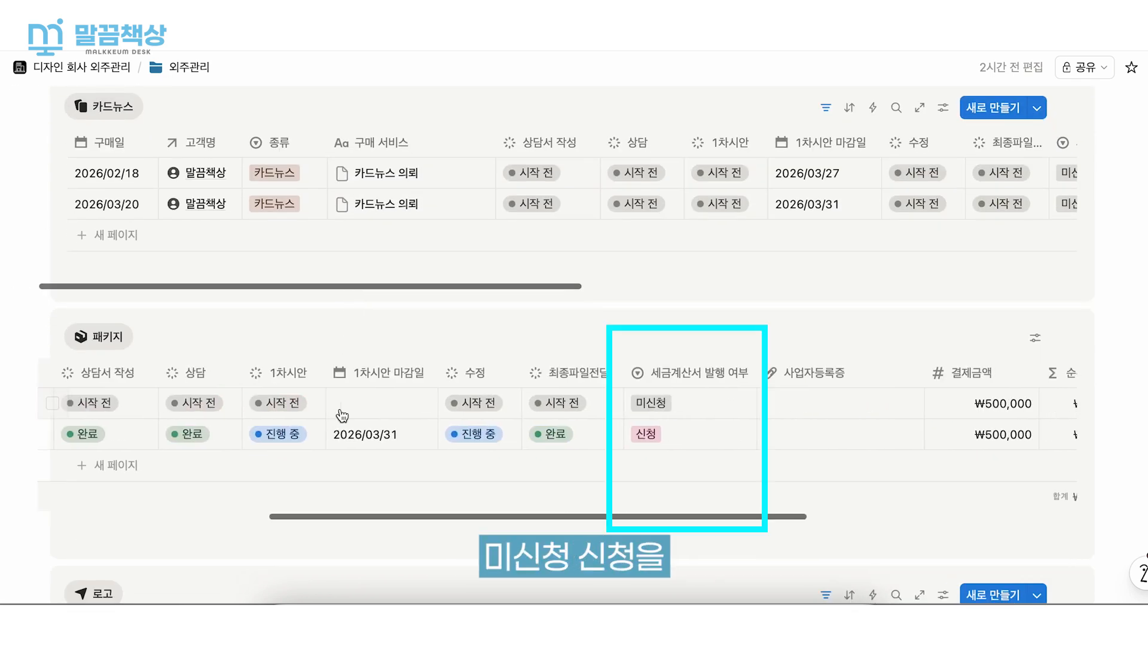
{"action": "left_click", "coordinate": [670, 408]}
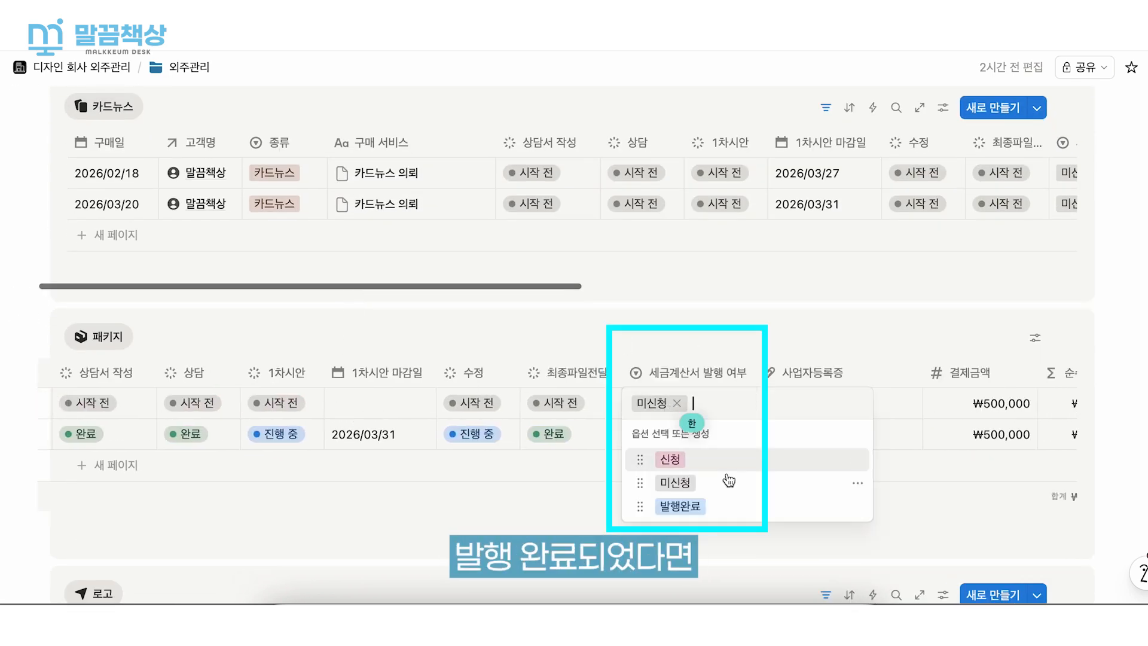
{"action": "left_click", "coordinate": [658, 458]}
{"action": "left_click", "coordinate": [670, 405]}
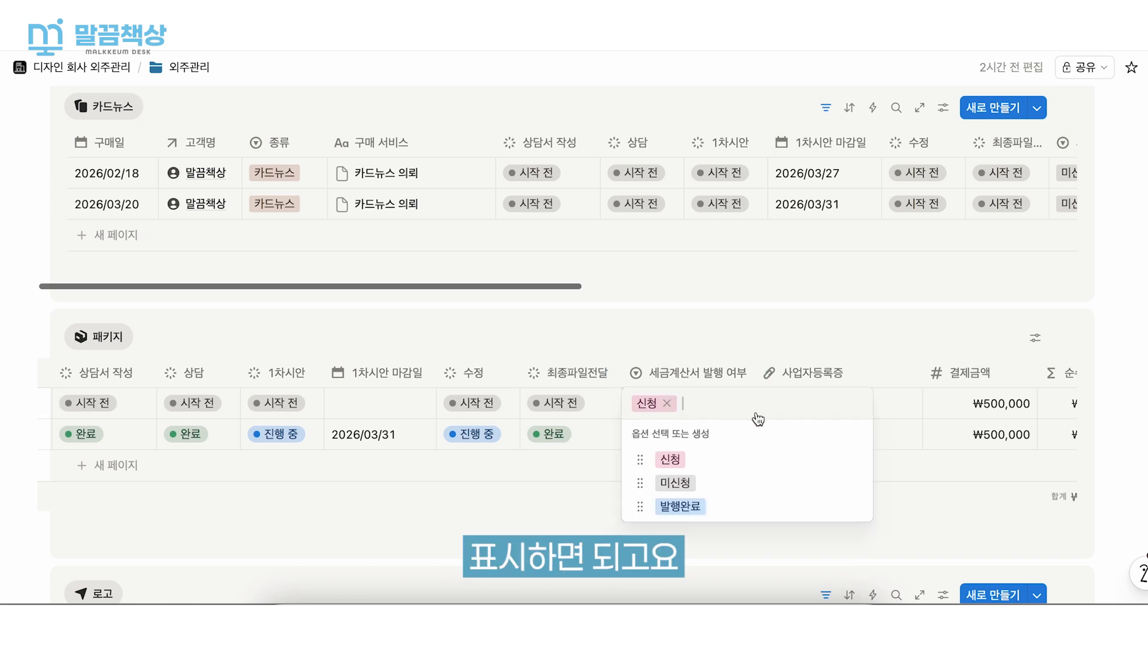
{"action": "left_click", "coordinate": [739, 512]}
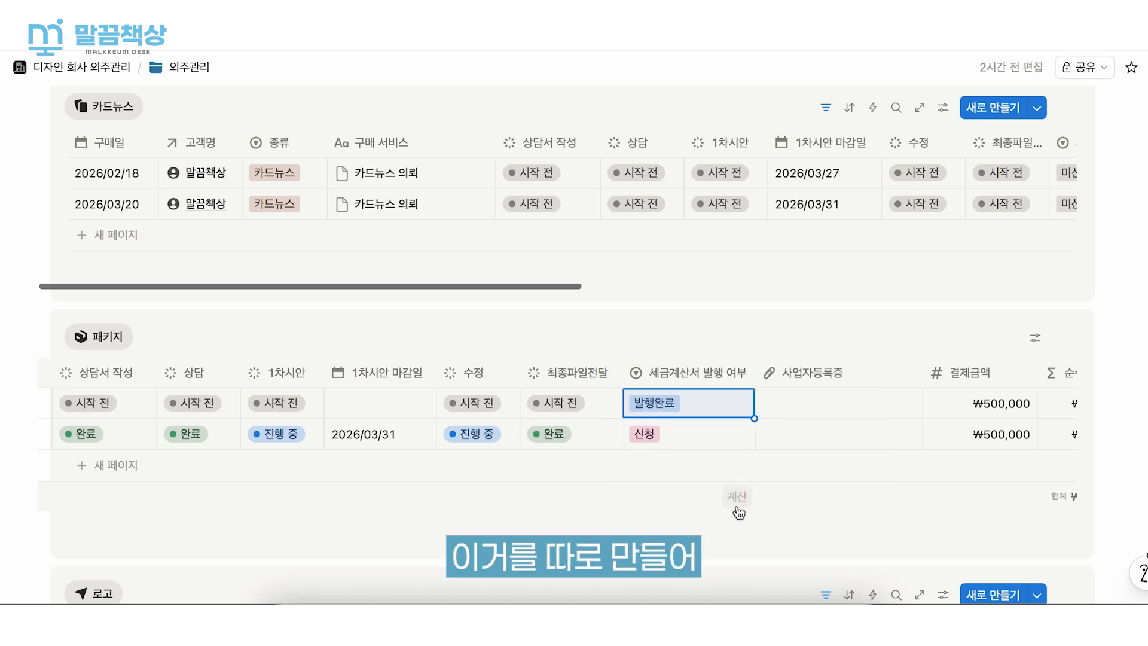
{"action": "left_click", "coordinate": [873, 481]}
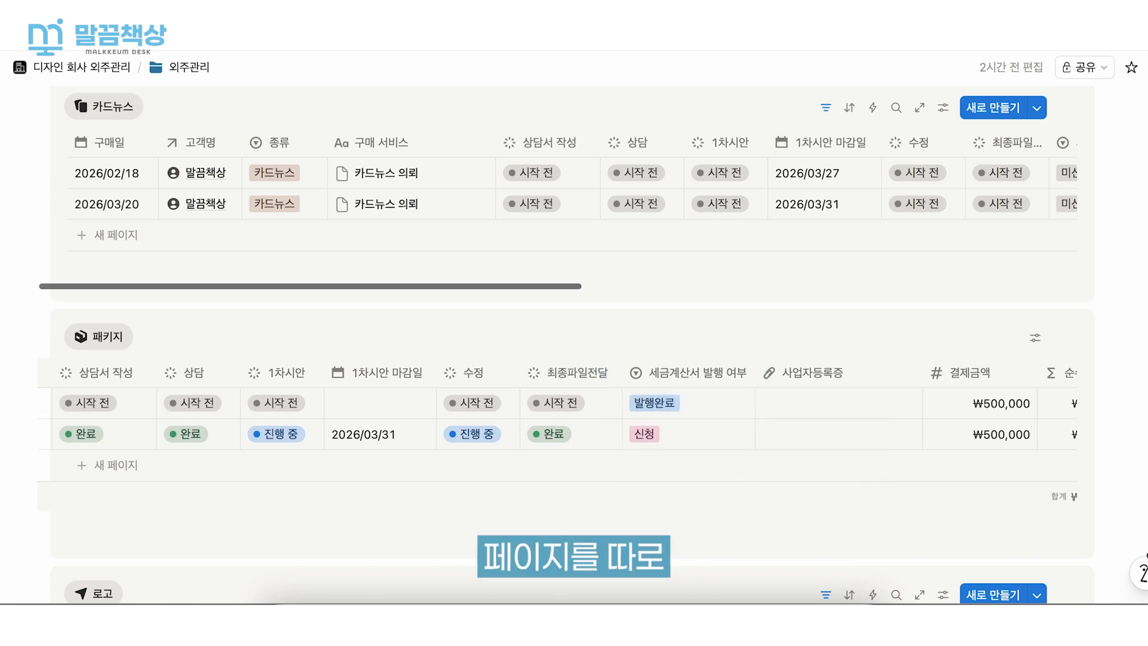
- Return to the main page and review the requests still listed on the 세금계산서 page
{"action": "left_click", "coordinate": [74, 69]}
{"action": "scroll", "coordinate": [436, 257], "scroll_direction": "down", "scroll_amount": 5}
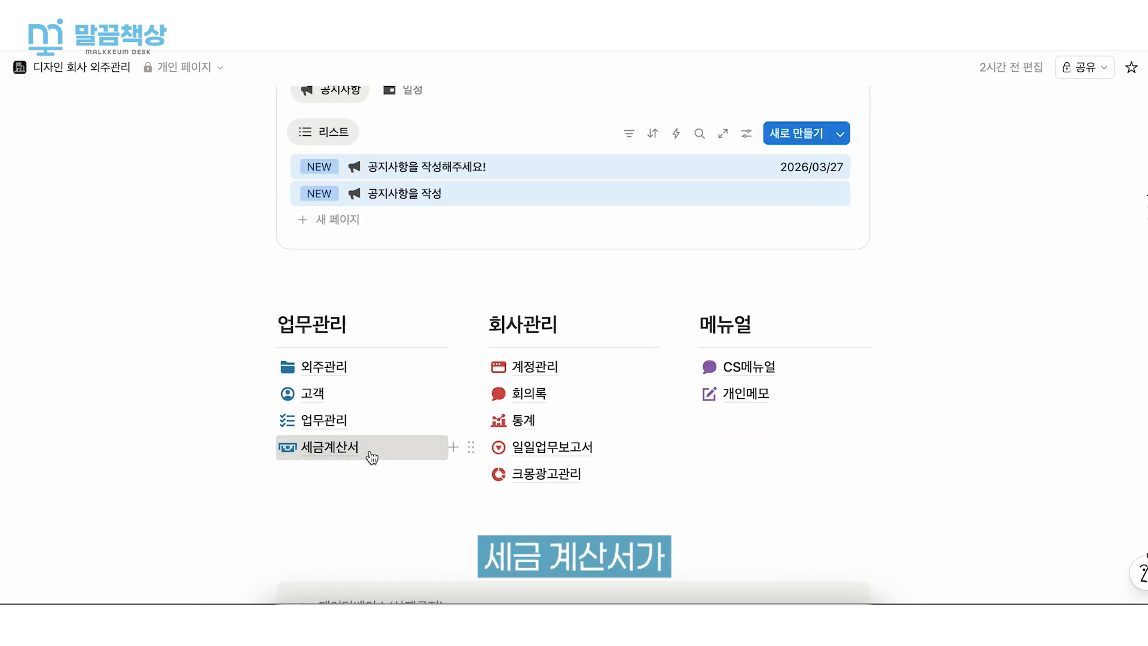
{"action": "left_click", "coordinate": [372, 458]}
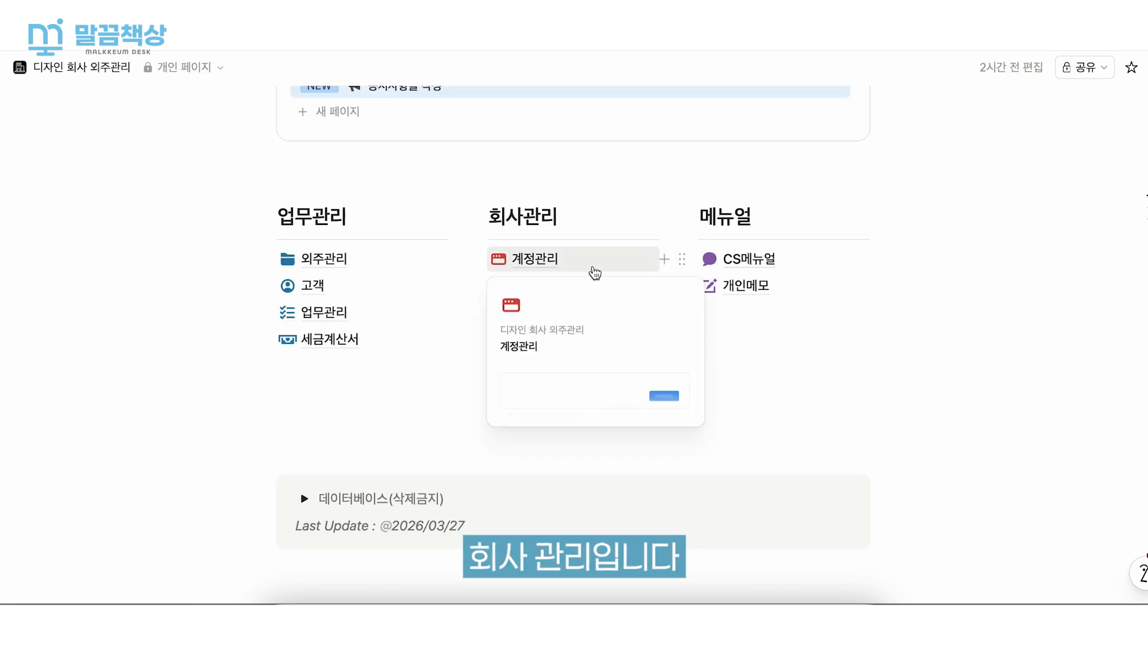
- Add an entry with the 사이트명 네이버 블로그 on the 계정관리 page and return to the main page
{"action": "left_click", "coordinate": [594, 267]}
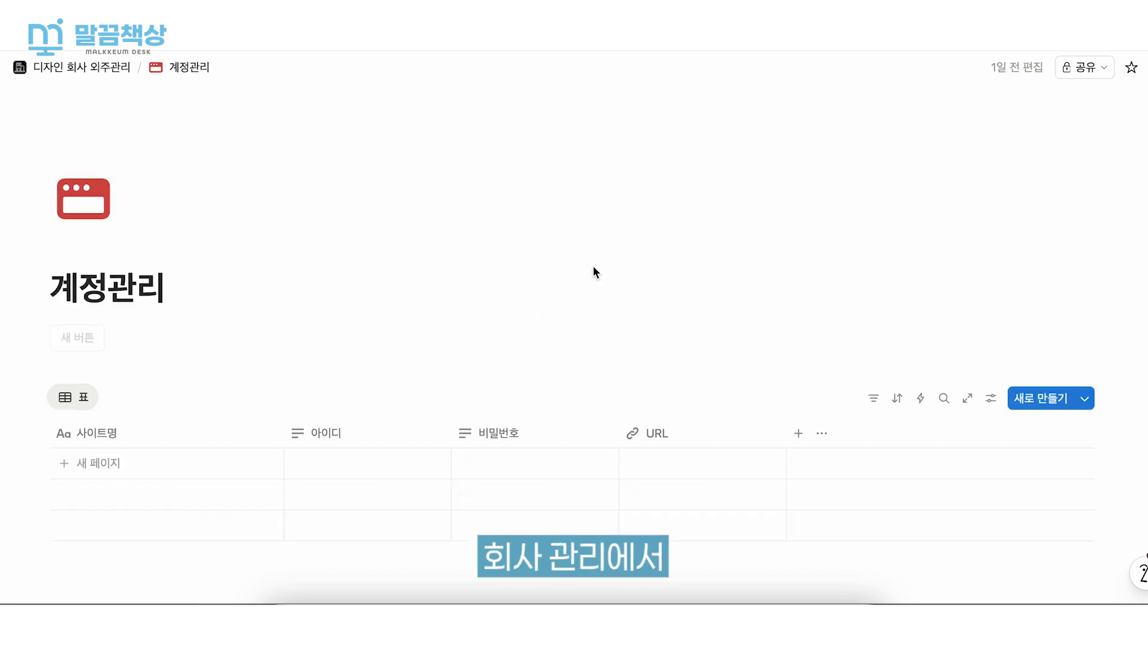
{"action": "scroll", "coordinate": [594, 270], "scroll_direction": "down", "scroll_amount": 3}
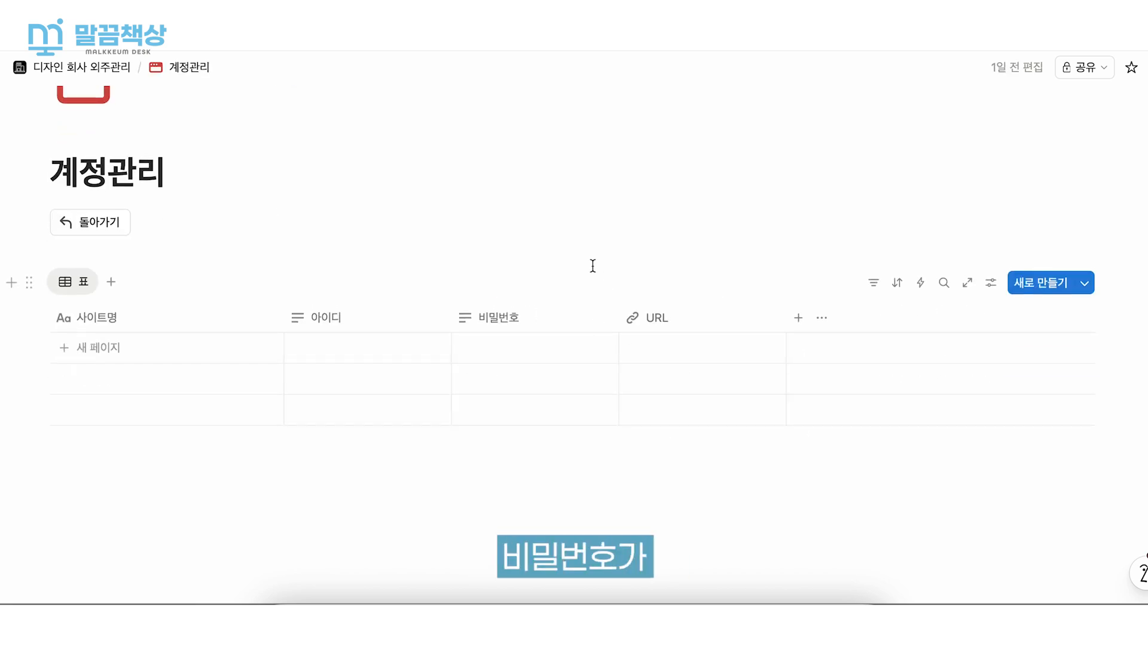
{"action": "left_click", "coordinate": [197, 352]}
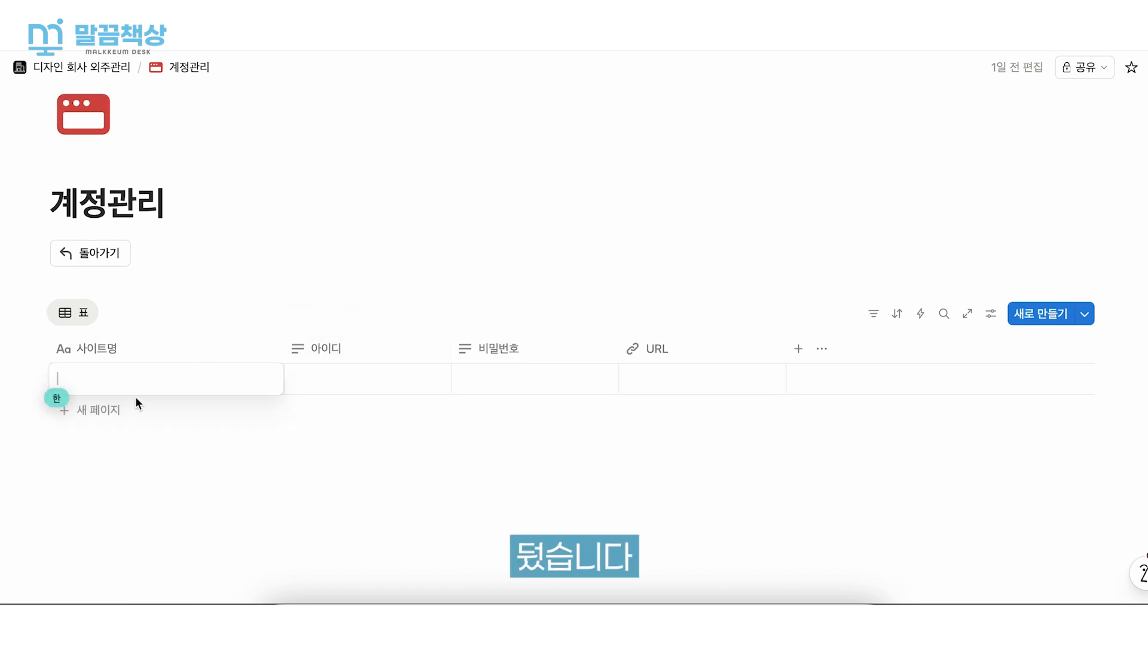
{"action": "type", "text": "ㄴㅔ이버 블록ㅡ"}
{"action": "key", "text": "Return"}
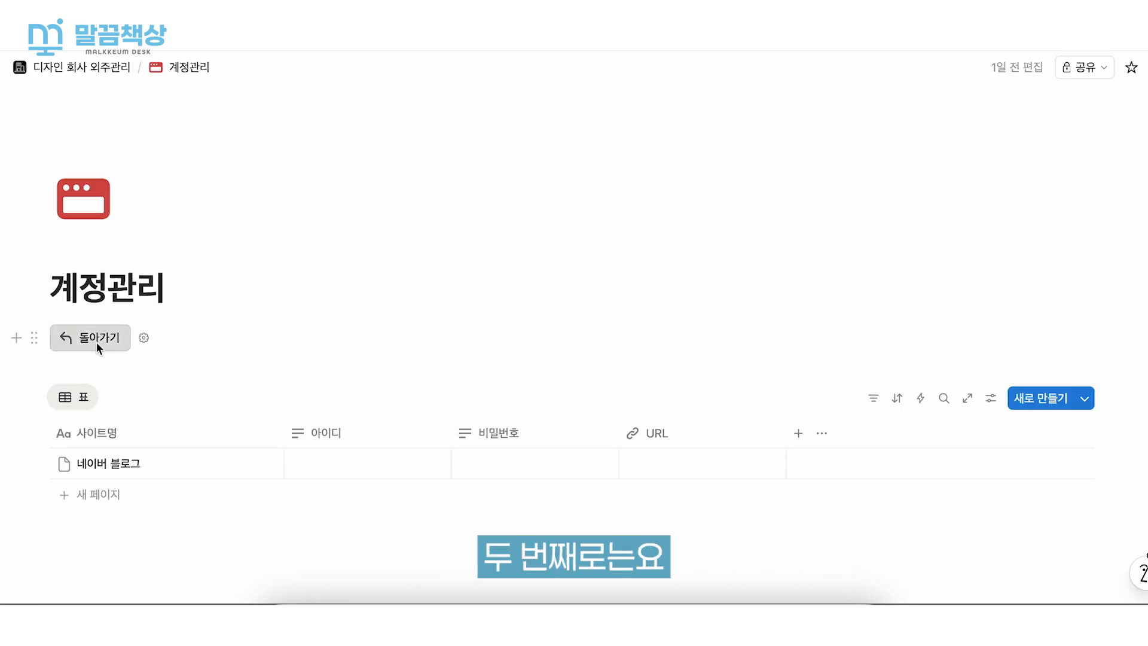
{"action": "left_click", "coordinate": [96, 342]}
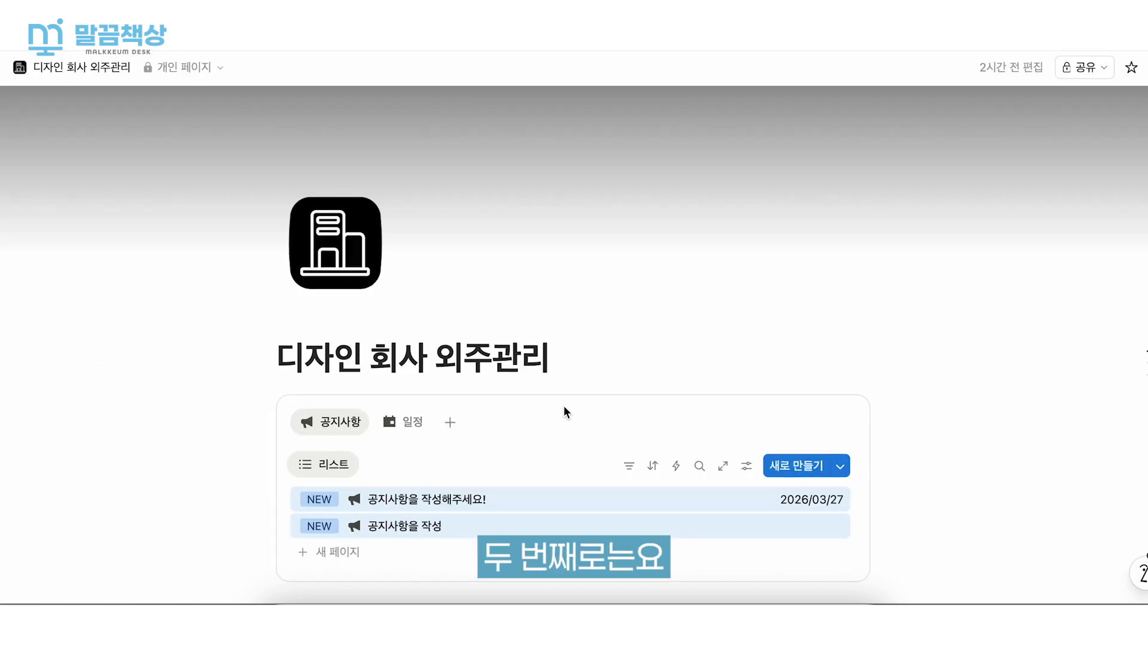
- Open the 회의록 page from the main page and look at its 피드 and 표 views
{"action": "scroll", "coordinate": [563, 404], "scroll_direction": "down", "scroll_amount": 8}
{"action": "left_click", "coordinate": [585, 259]}
{"action": "scroll", "coordinate": [584, 254], "scroll_direction": "down", "scroll_amount": 3}
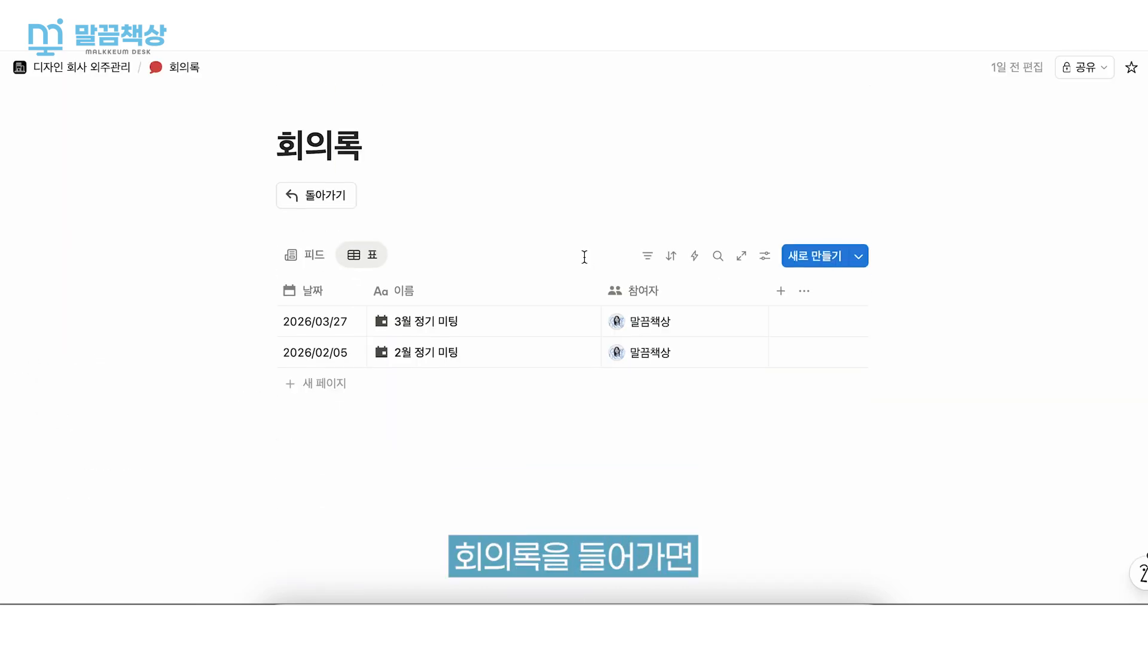
{"action": "left_click", "coordinate": [291, 256]}
{"action": "left_click", "coordinate": [366, 238]}
{"action": "scroll", "coordinate": [365, 232], "scroll_direction": "down", "scroll_amount": 2}
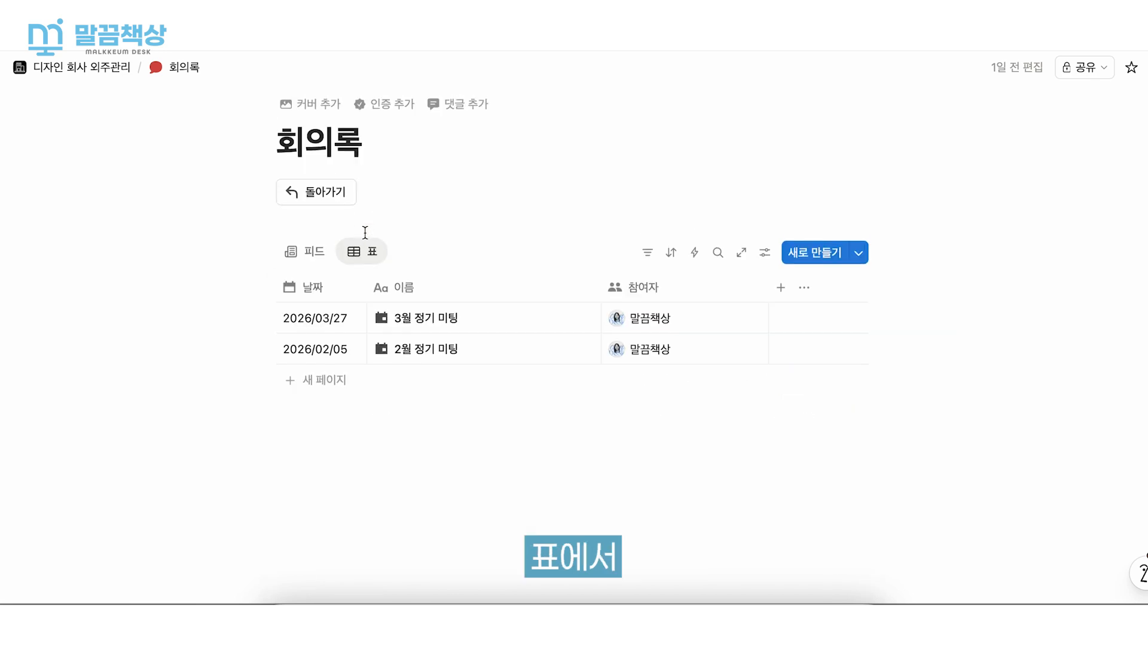
- Add a meeting entry named 4월 정기미팅 with the date 2026/03/30 and 말끔책상 as the participant
{"action": "left_click", "coordinate": [325, 383]}
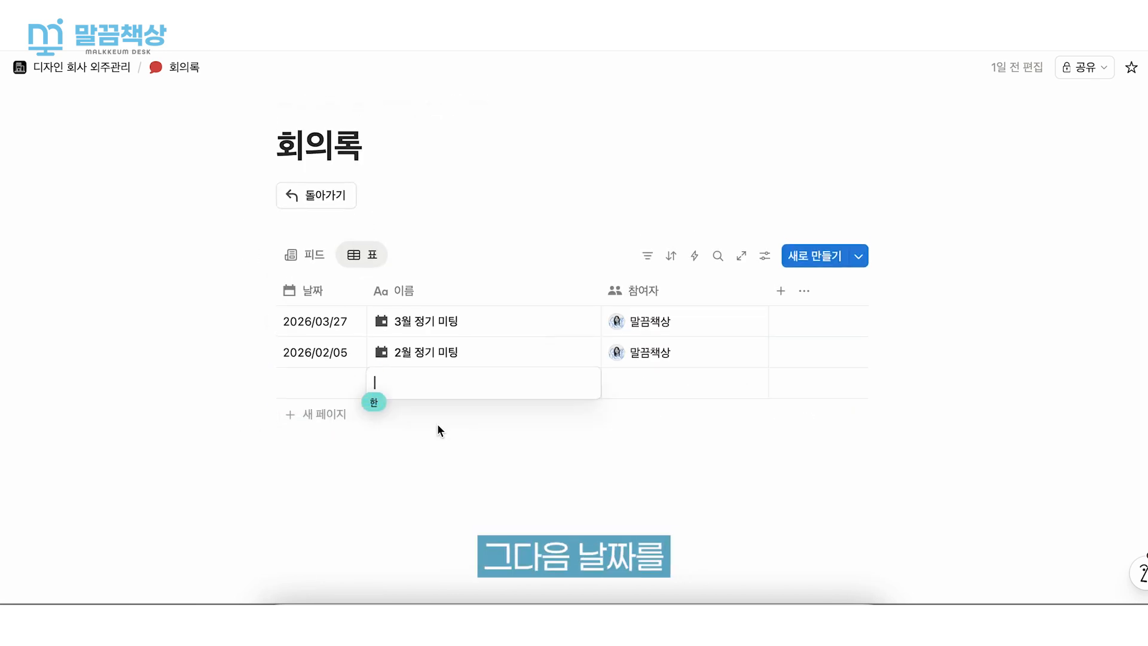
{"action": "left_click", "coordinate": [319, 392]}
{"action": "left_click", "coordinate": [325, 385]}
{"action": "left_click", "coordinate": [666, 469]}
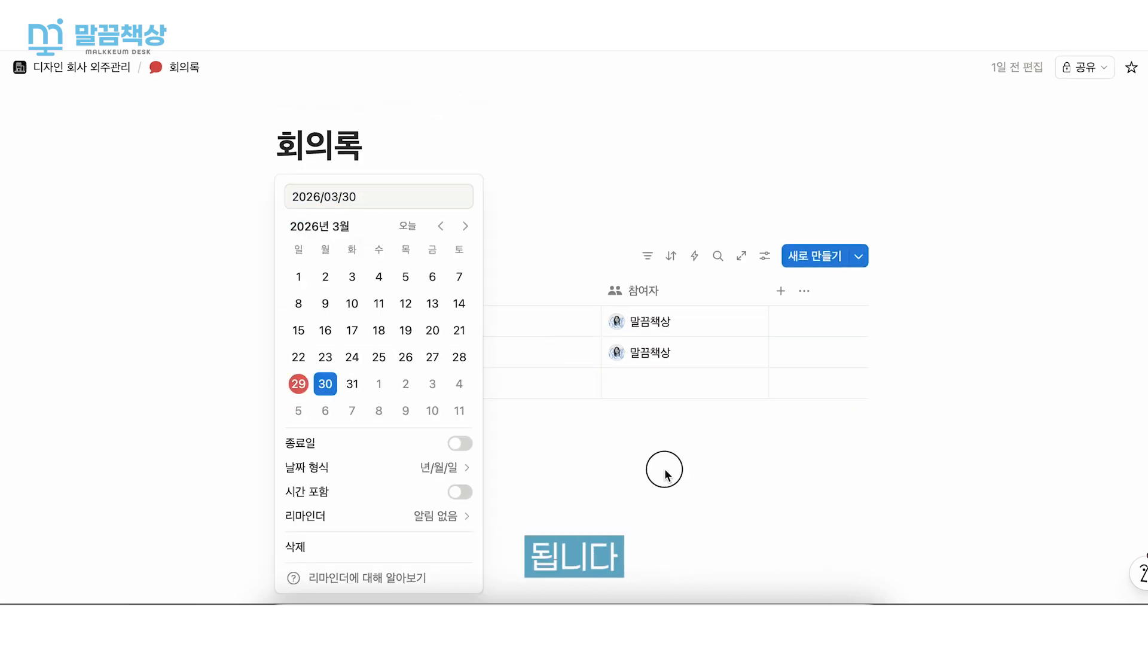
{"action": "left_click", "coordinate": [653, 399]}
{"action": "left_click", "coordinate": [679, 159]}
{"action": "left_click", "coordinate": [536, 194]}
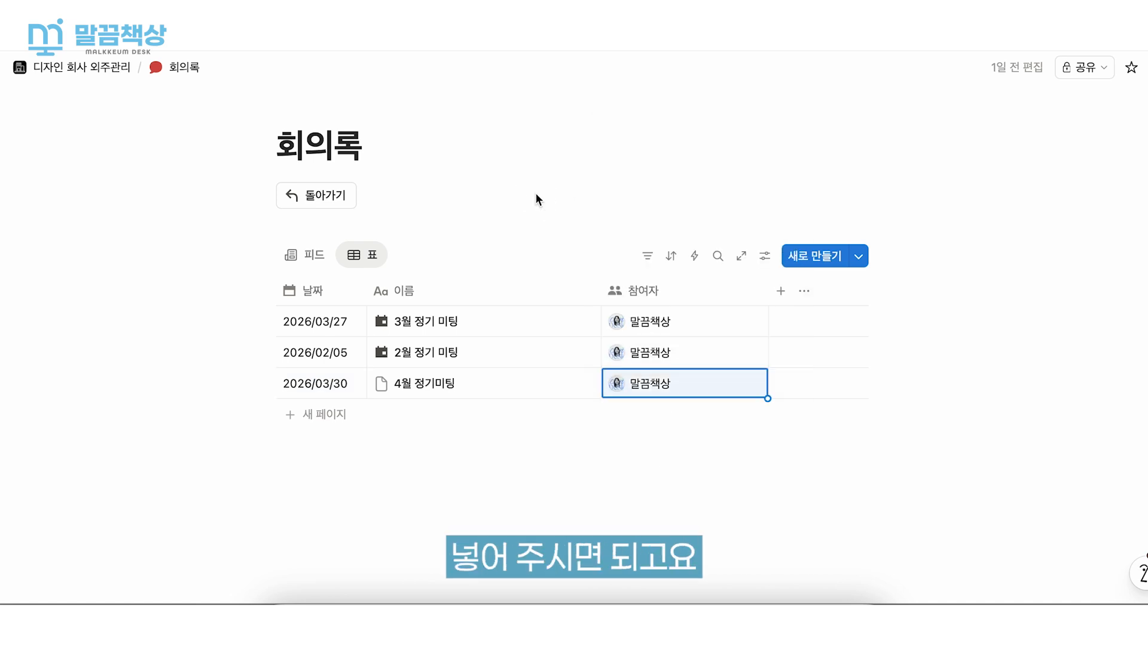
{"action": "left_click", "coordinate": [648, 473]}
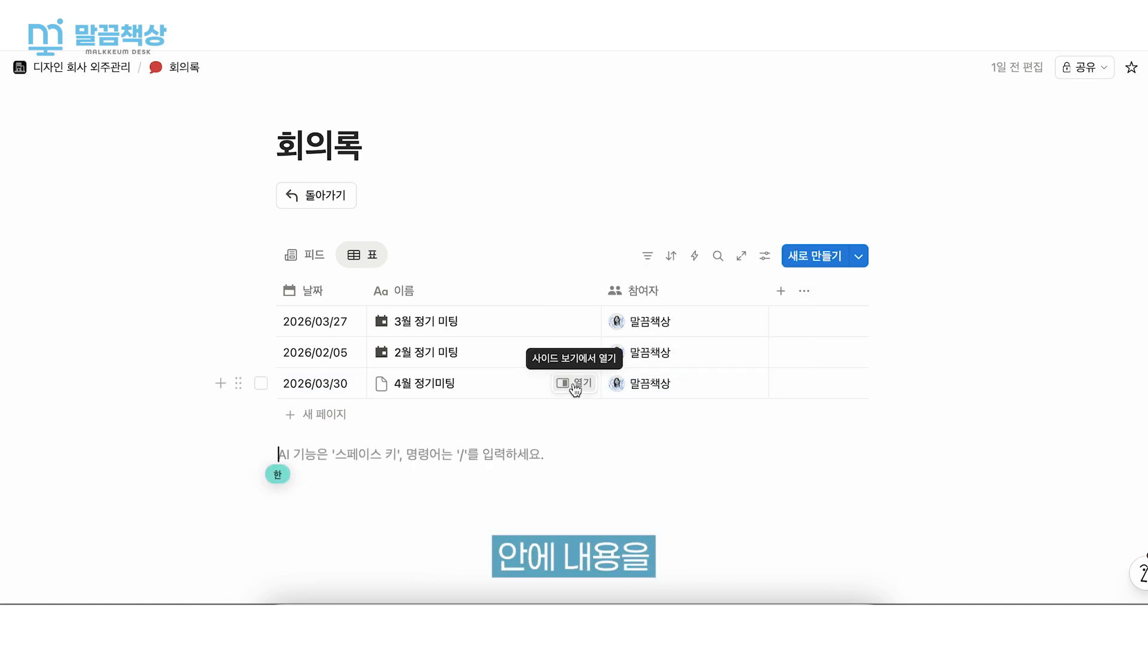
- Open the 4월 정기미팅 entry in side view and apply the 새 페이지 template with its AI meeting block
{"action": "left_click", "coordinate": [574, 384]}
{"action": "left_click", "coordinate": [605, 345]}
{"action": "scroll", "coordinate": [606, 346], "scroll_direction": "down", "scroll_amount": 2}
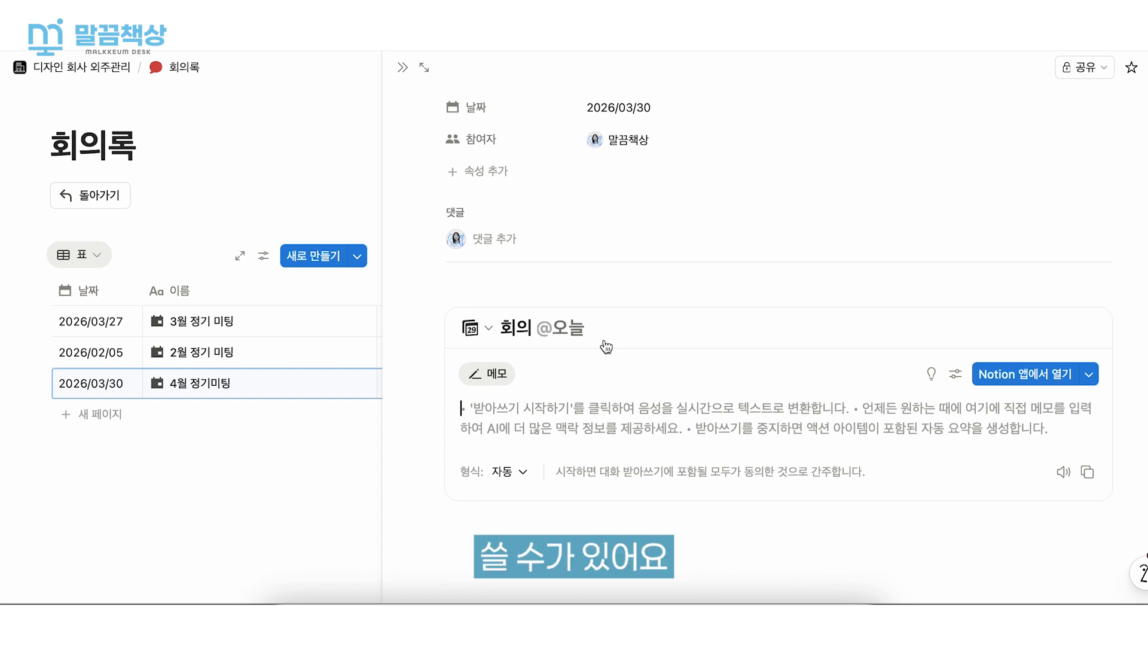
{"action": "scroll", "coordinate": [606, 347], "scroll_direction": "up", "scroll_amount": 2}
{"action": "left_click", "coordinate": [594, 377]}
{"action": "scroll", "coordinate": [837, 383], "scroll_direction": "down", "scroll_amount": 2}
- Start the meeting transcription in the browser and allow microphone access for the site
{"action": "left_click", "coordinate": [1089, 375]}
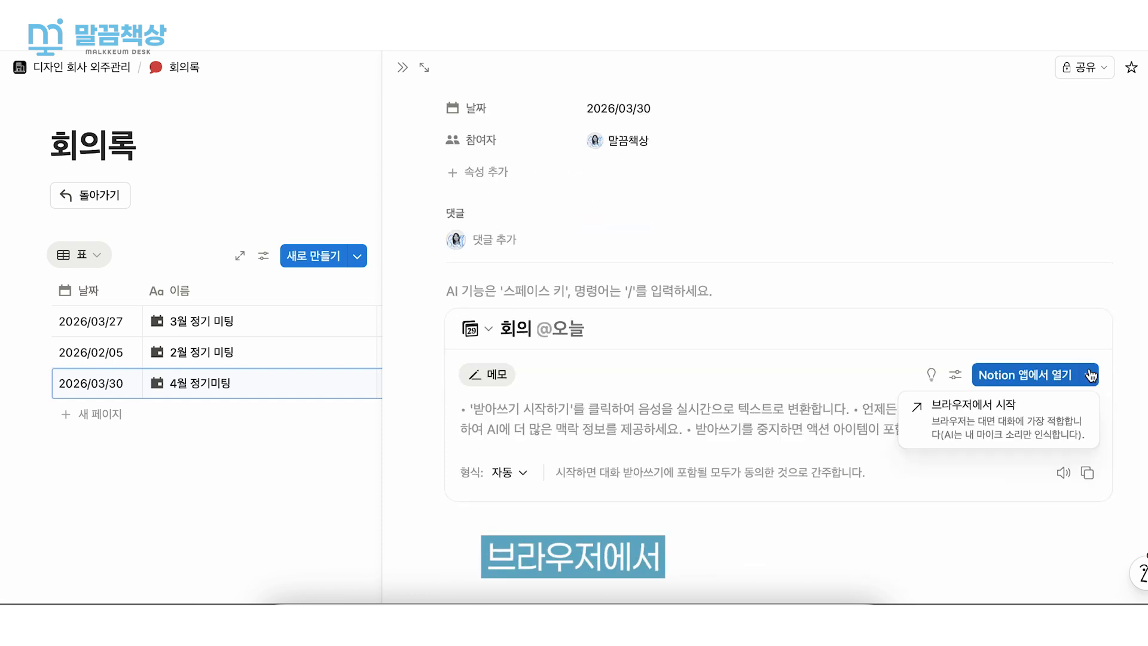
{"action": "left_click", "coordinate": [1048, 435]}
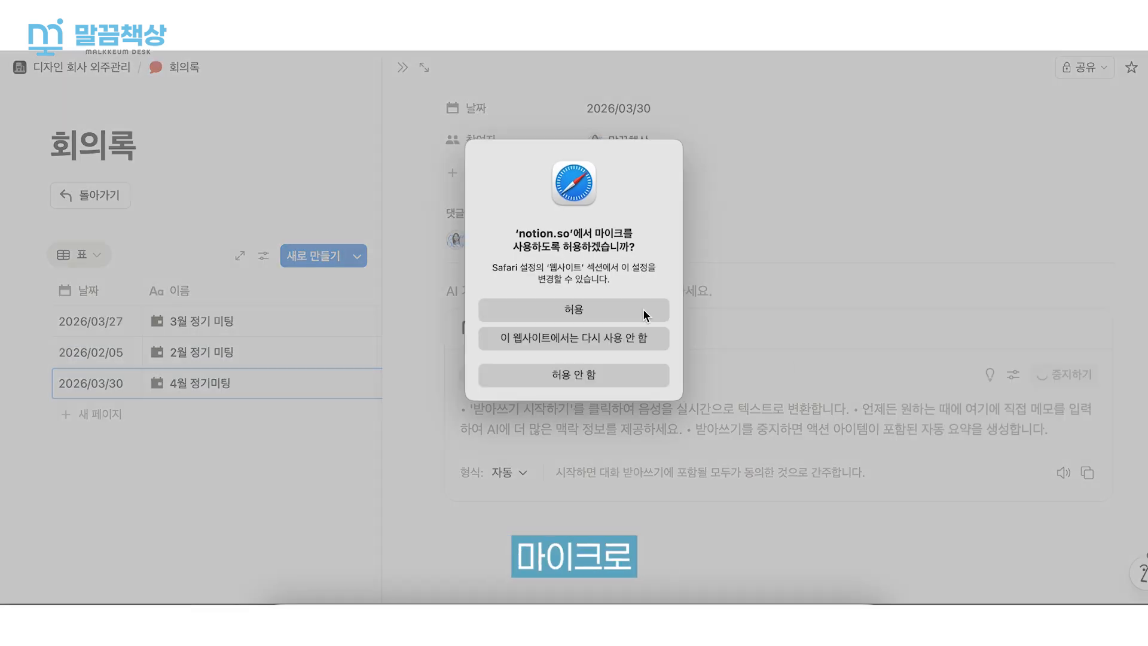
{"action": "left_click", "coordinate": [633, 307]}
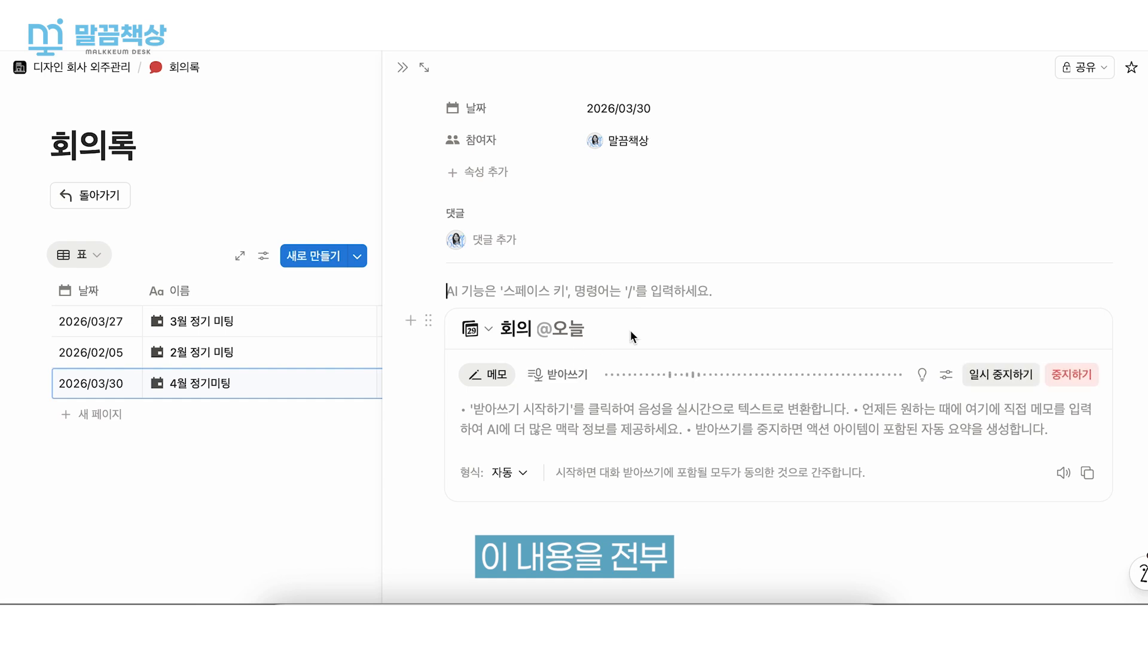
- Check the live 받아쓰기 and 메모 content, and stop the transcription to generate the meeting summary
{"action": "left_click", "coordinate": [562, 375]}
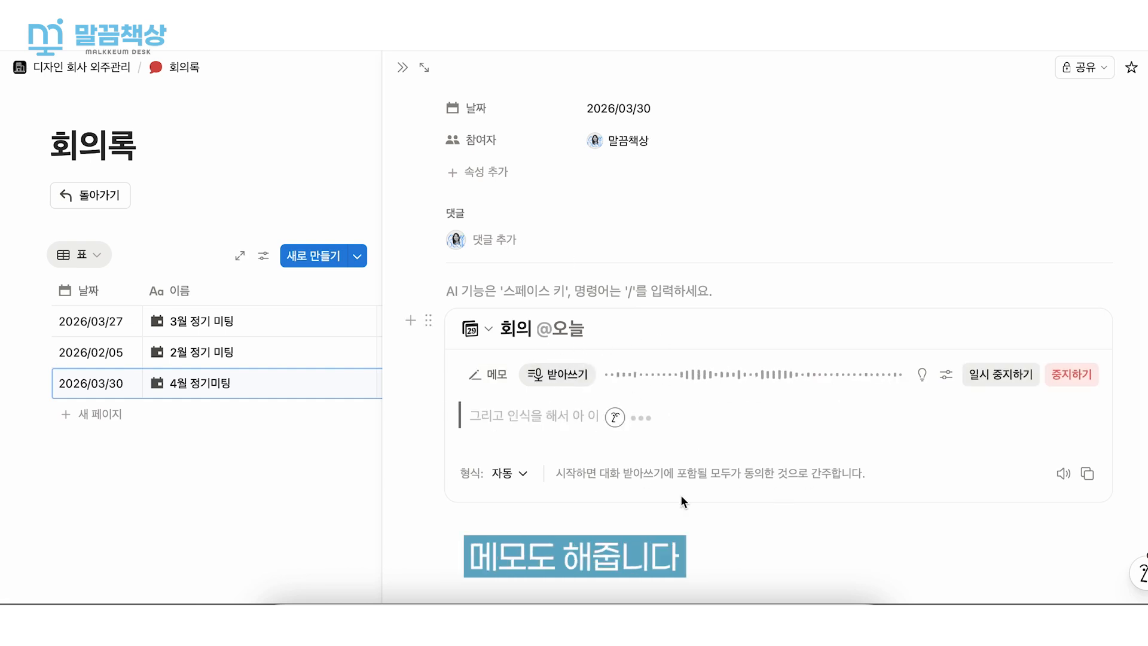
{"action": "left_click", "coordinate": [494, 377]}
{"action": "left_click", "coordinate": [556, 375]}
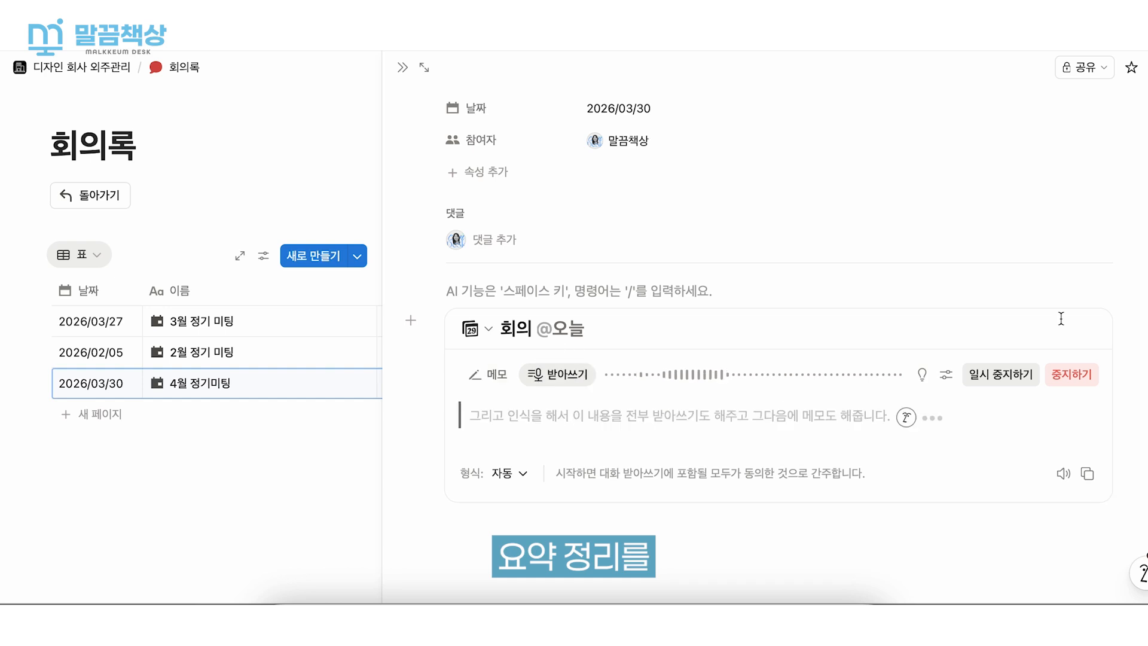
{"action": "left_click", "coordinate": [1066, 383]}
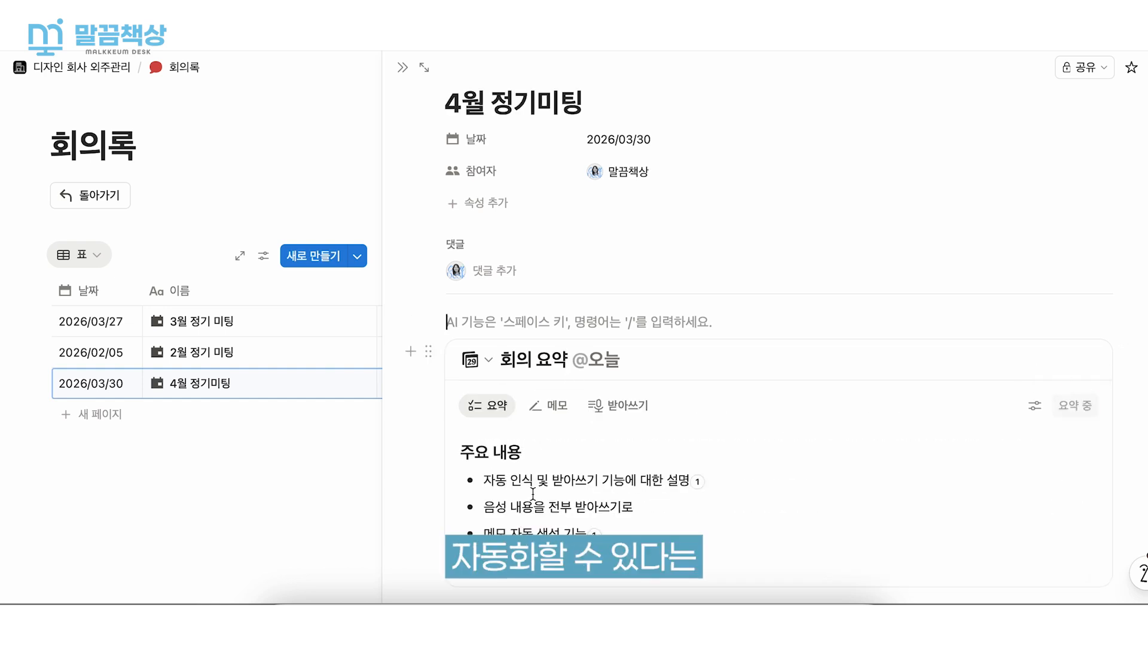
{"action": "scroll", "coordinate": [703, 394], "scroll_direction": "down", "scroll_amount": 2}
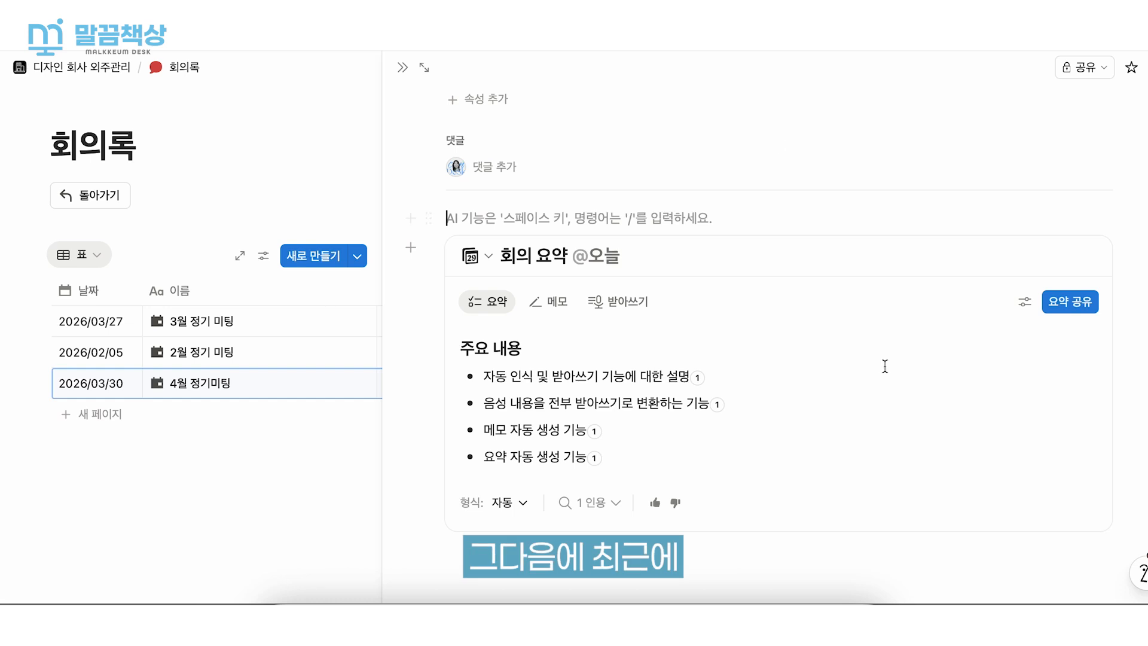
- Change the meeting summary's format to 짧은 회의 and close the 4월 정기미팅 entry
{"action": "left_click", "coordinate": [476, 547]}
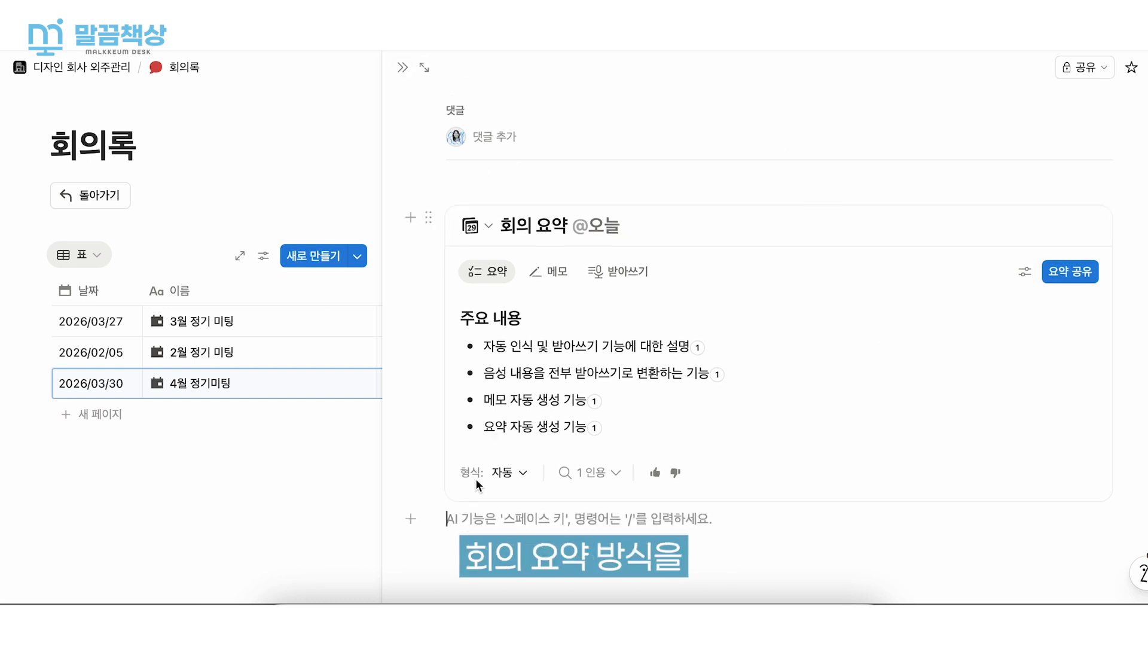
{"action": "left_click", "coordinate": [512, 472]}
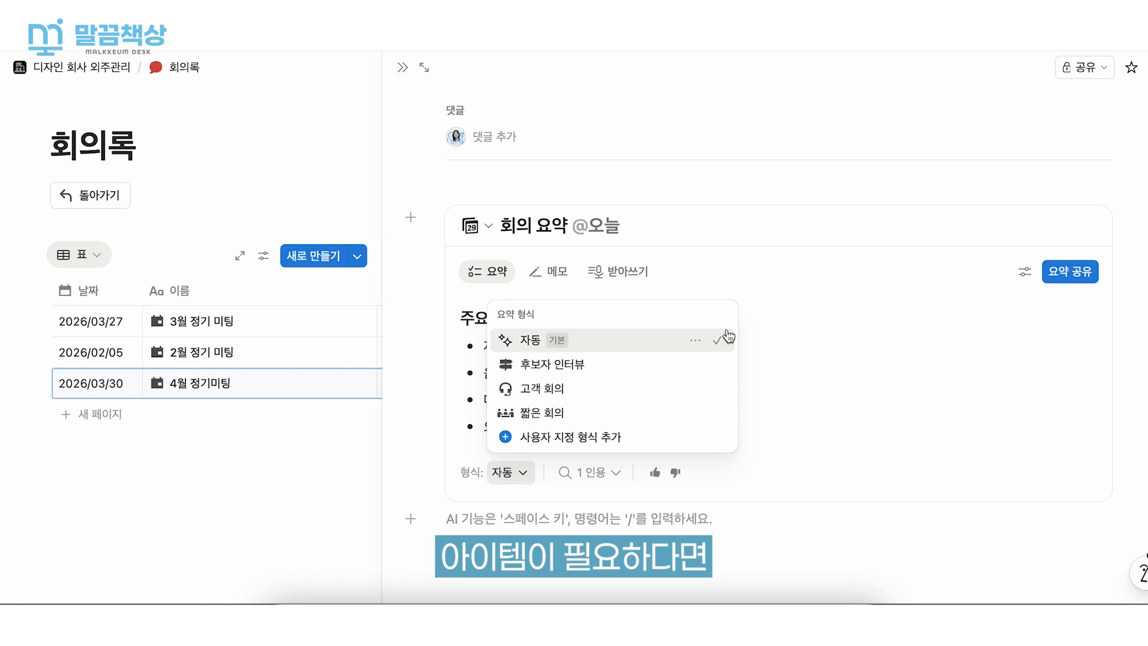
{"action": "left_click", "coordinate": [590, 414]}
{"action": "left_click", "coordinate": [620, 333]}
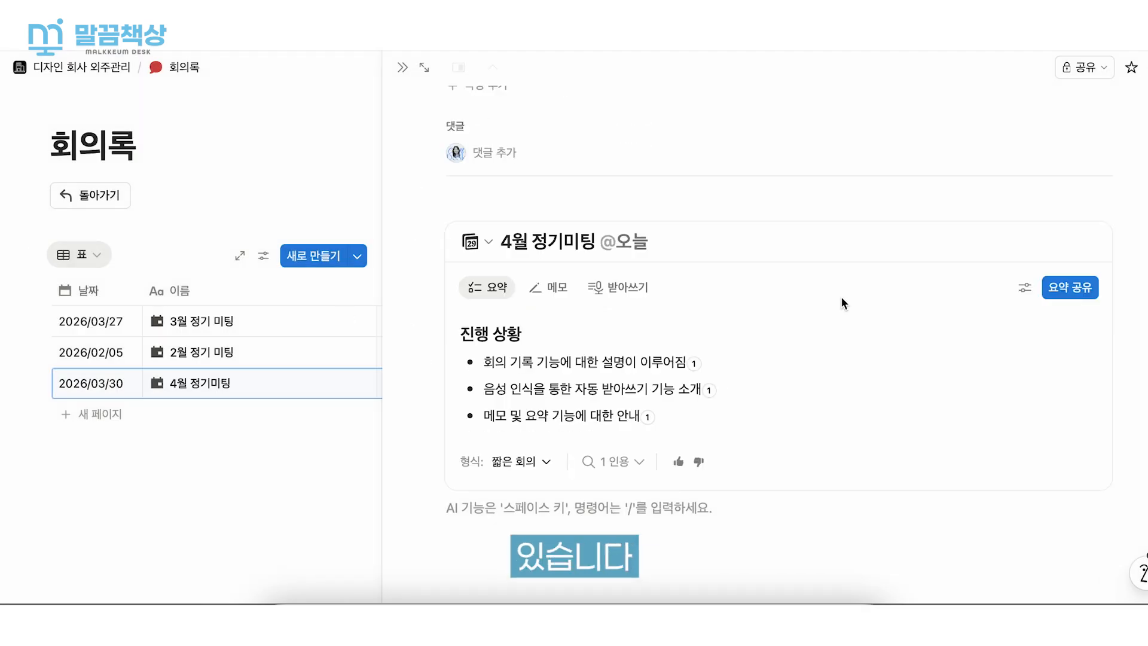
{"action": "left_click", "coordinate": [403, 67]}
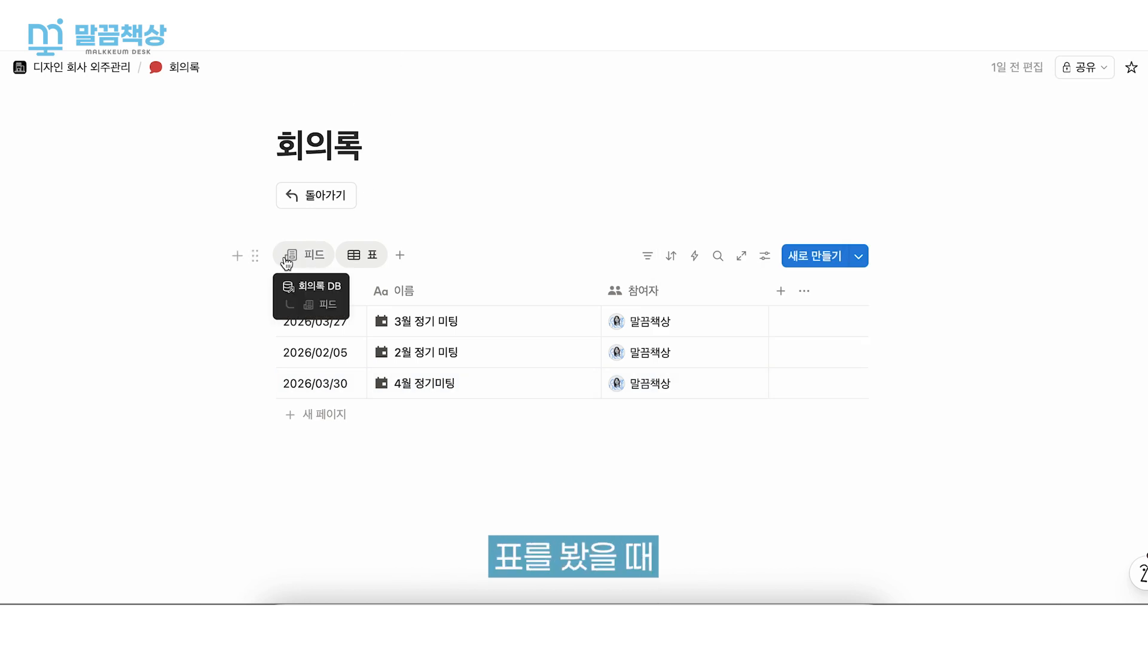
- Open the 2월 and 3월 정기 미팅 entries in side view one after the other, read their contents and close them
{"action": "left_click", "coordinate": [503, 225]}
{"action": "mouse_move", "coordinate": [588, 352]}
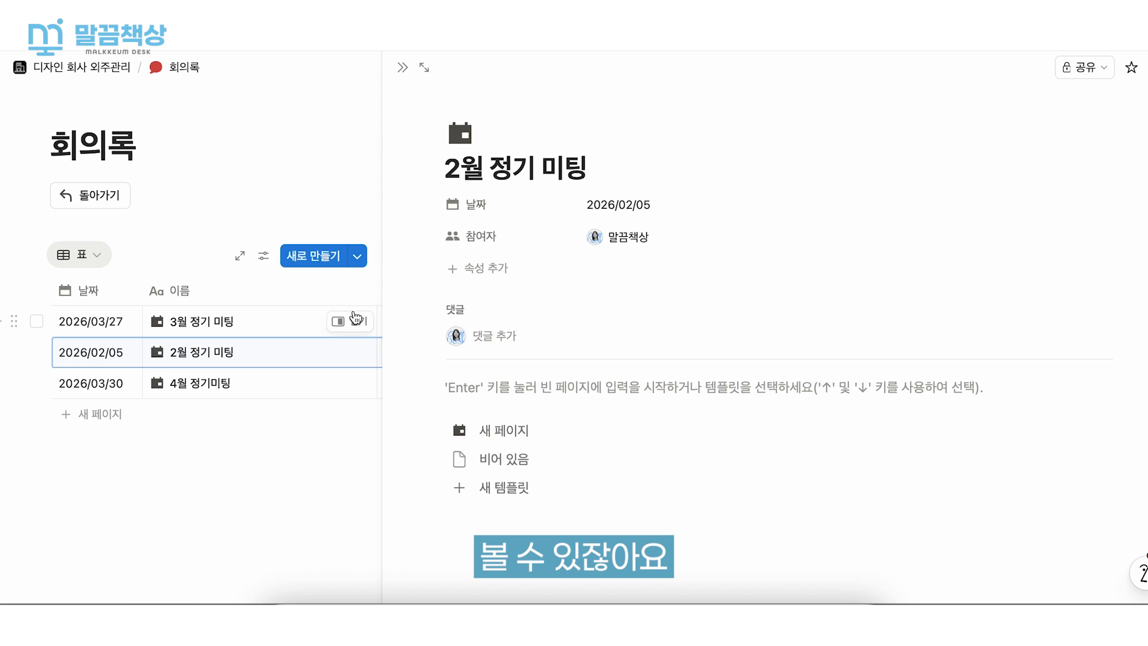
{"action": "left_click", "coordinate": [356, 320]}
{"action": "scroll", "coordinate": [584, 353], "scroll_direction": "down", "scroll_amount": 3}
{"action": "scroll", "coordinate": [585, 353], "scroll_direction": "down", "scroll_amount": 3}
{"action": "scroll", "coordinate": [584, 353], "scroll_direction": "up", "scroll_amount": 5}
{"action": "left_click", "coordinate": [402, 67]}
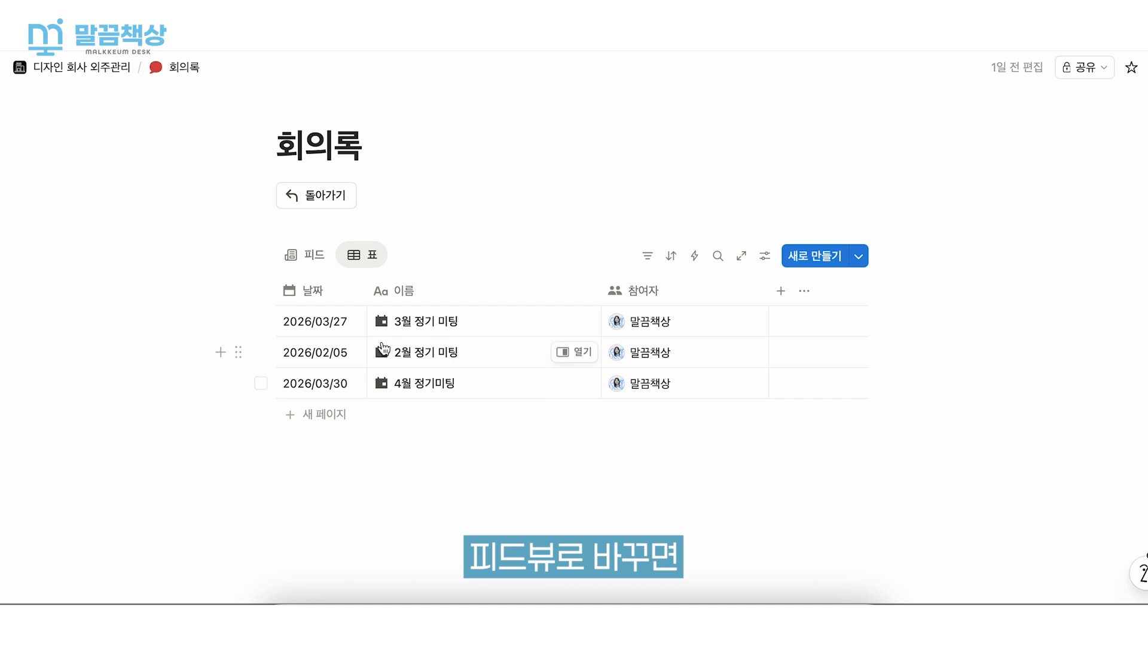
- Review the meeting notes in the 회의록 page's 피드 view and return to the main page
{"action": "left_click", "coordinate": [308, 254]}
{"action": "scroll", "coordinate": [502, 208], "scroll_direction": "down", "scroll_amount": 15}
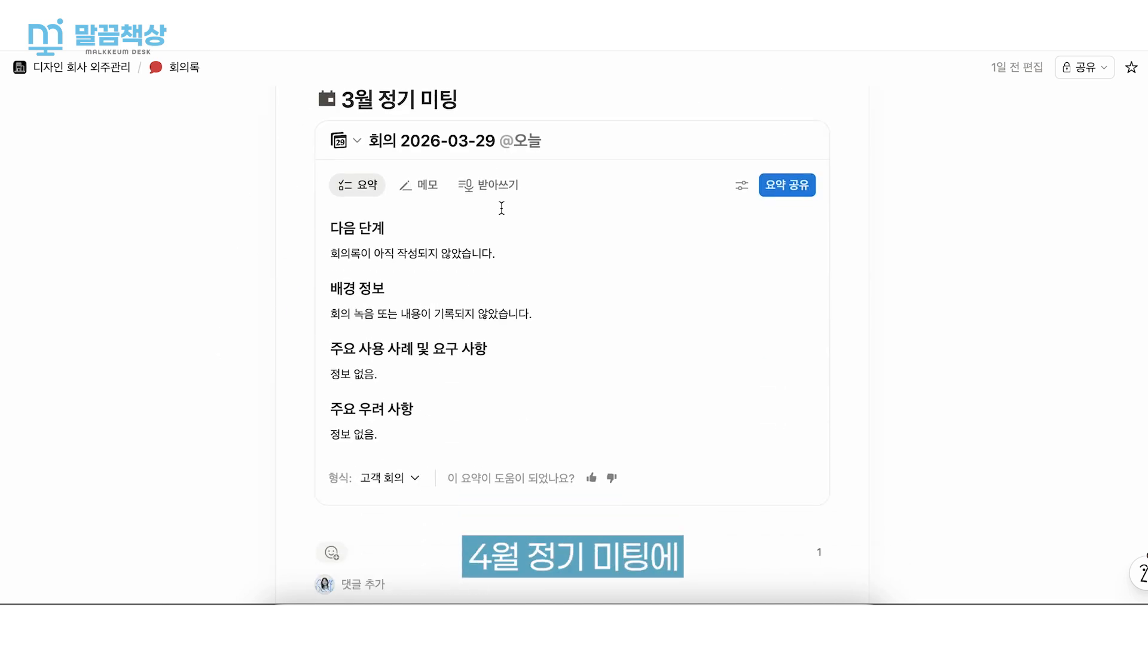
{"action": "scroll", "coordinate": [502, 219], "scroll_direction": "up", "scroll_amount": 10}
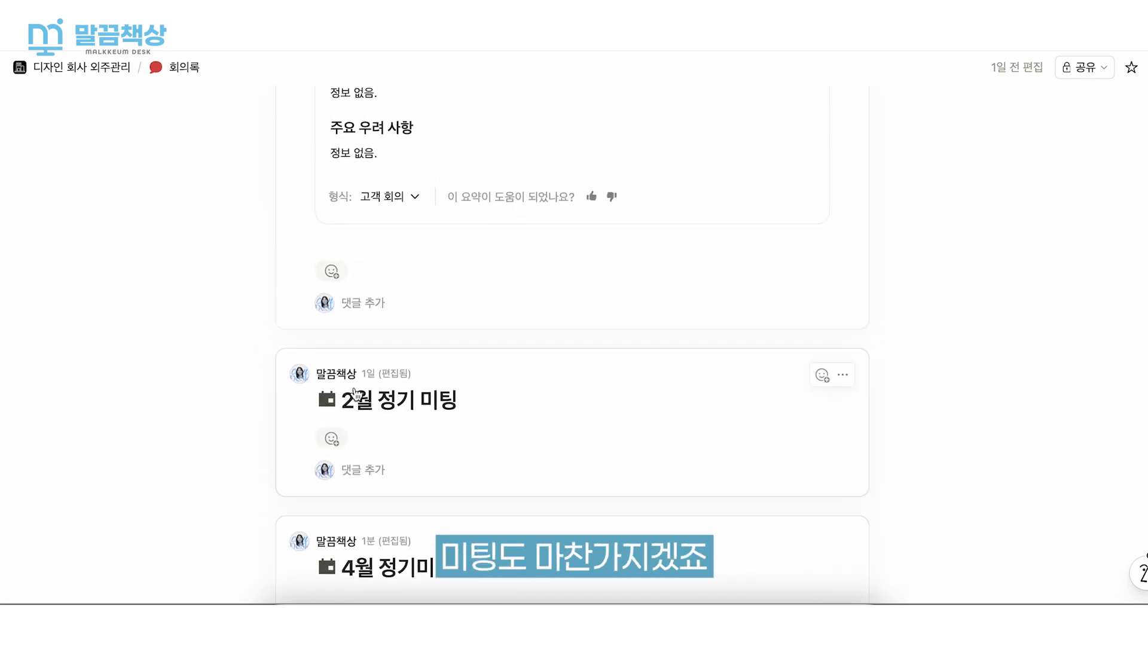
{"action": "scroll", "coordinate": [523, 467], "scroll_direction": "up", "scroll_amount": 10}
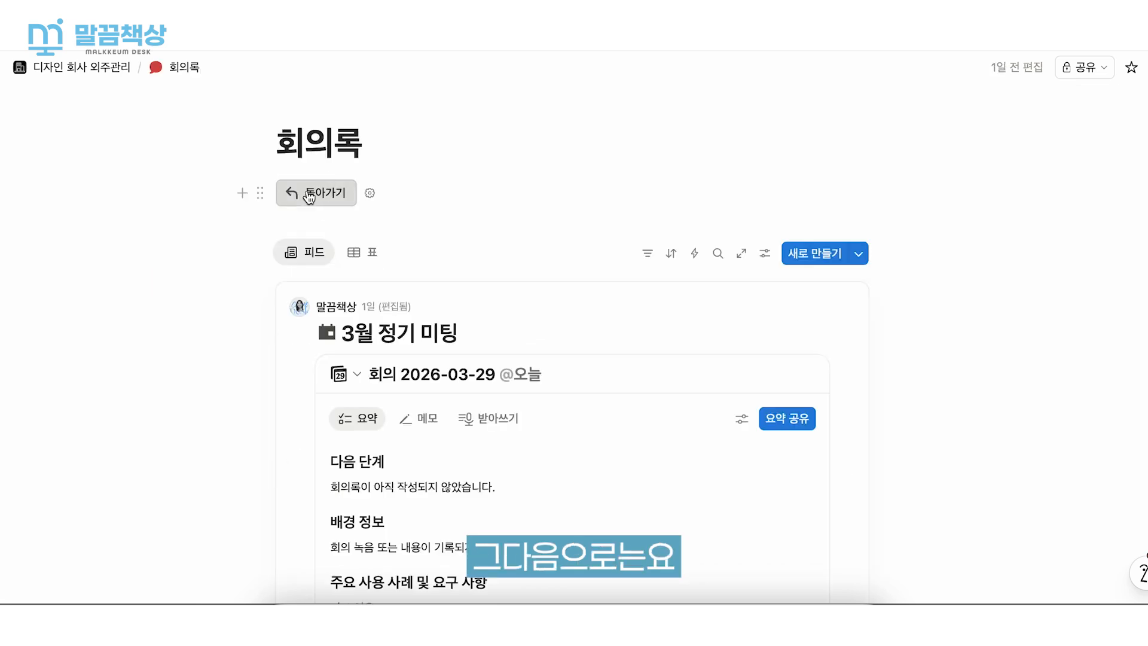
{"action": "left_click", "coordinate": [308, 194]}
{"action": "scroll", "coordinate": [631, 236], "scroll_direction": "down", "scroll_amount": 4}
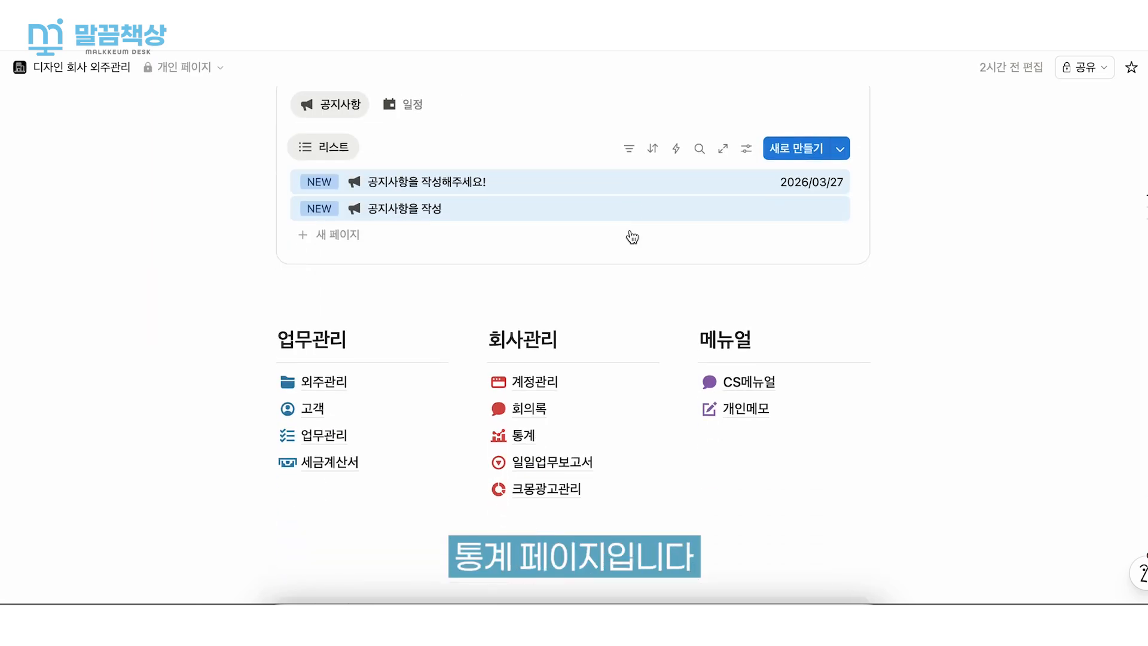